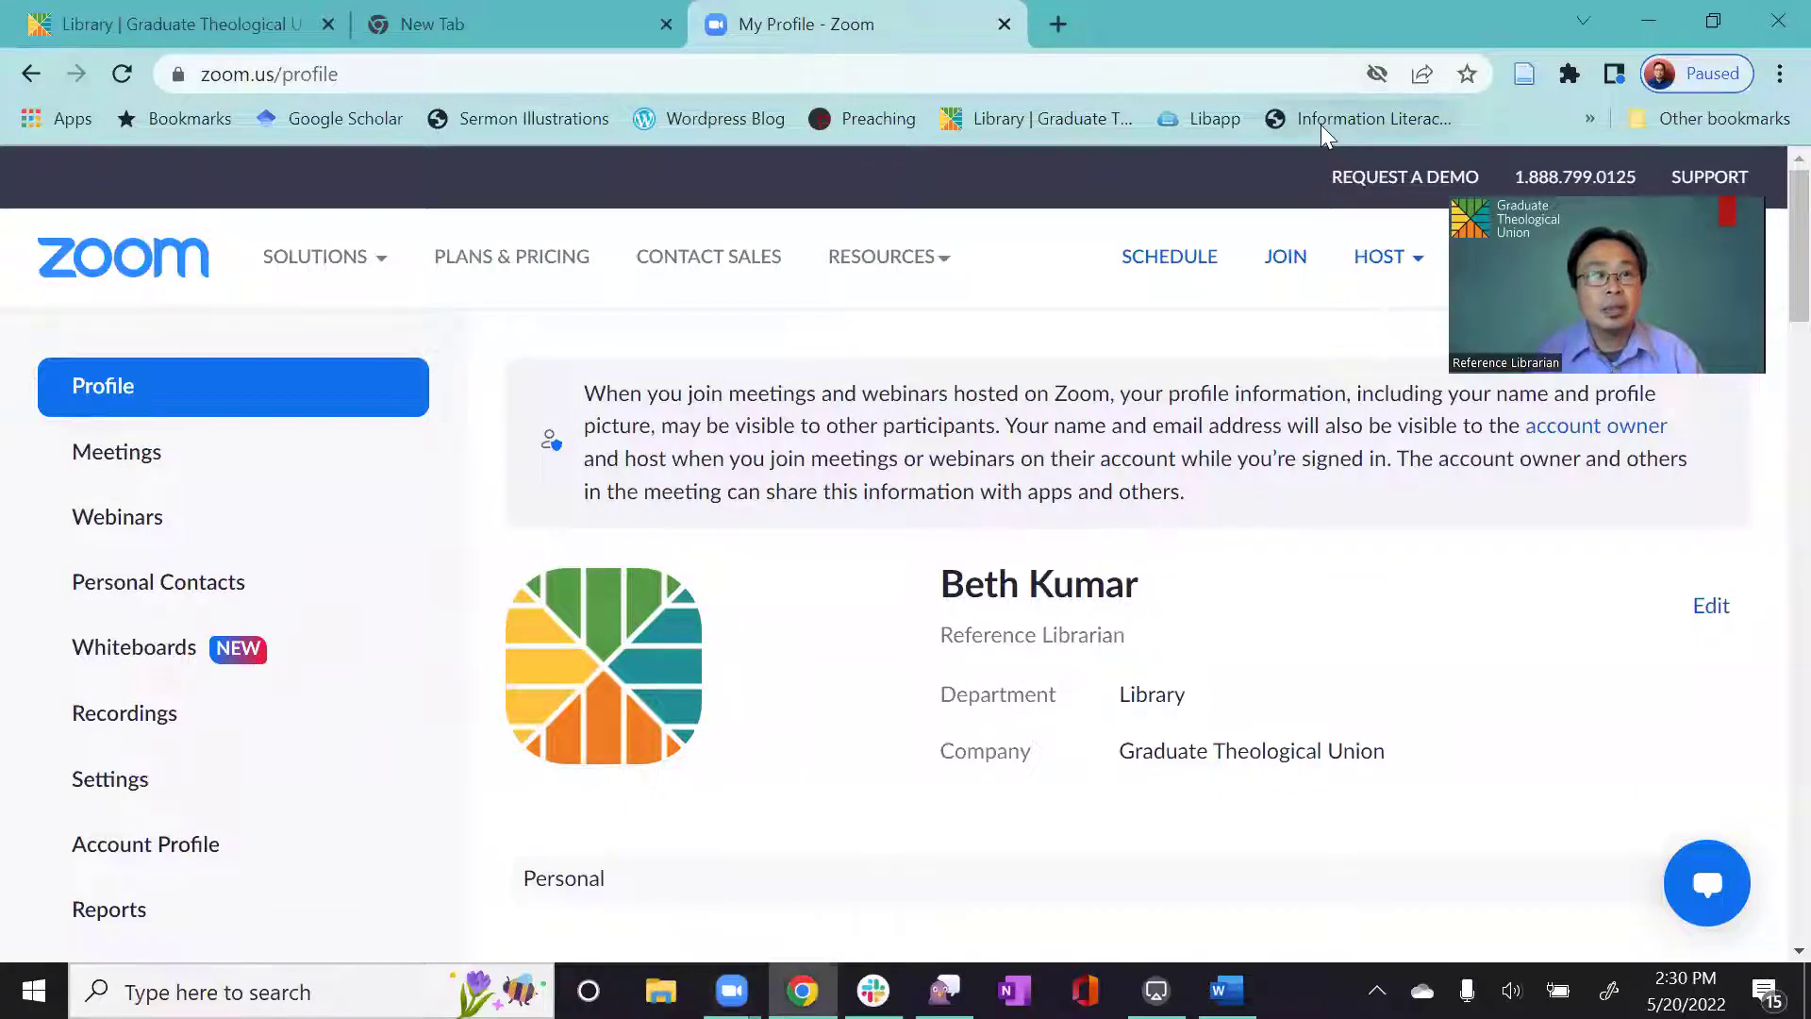
# Switch from the Zoom profile page to the blank Google new tab
pyautogui.click(430, 27)
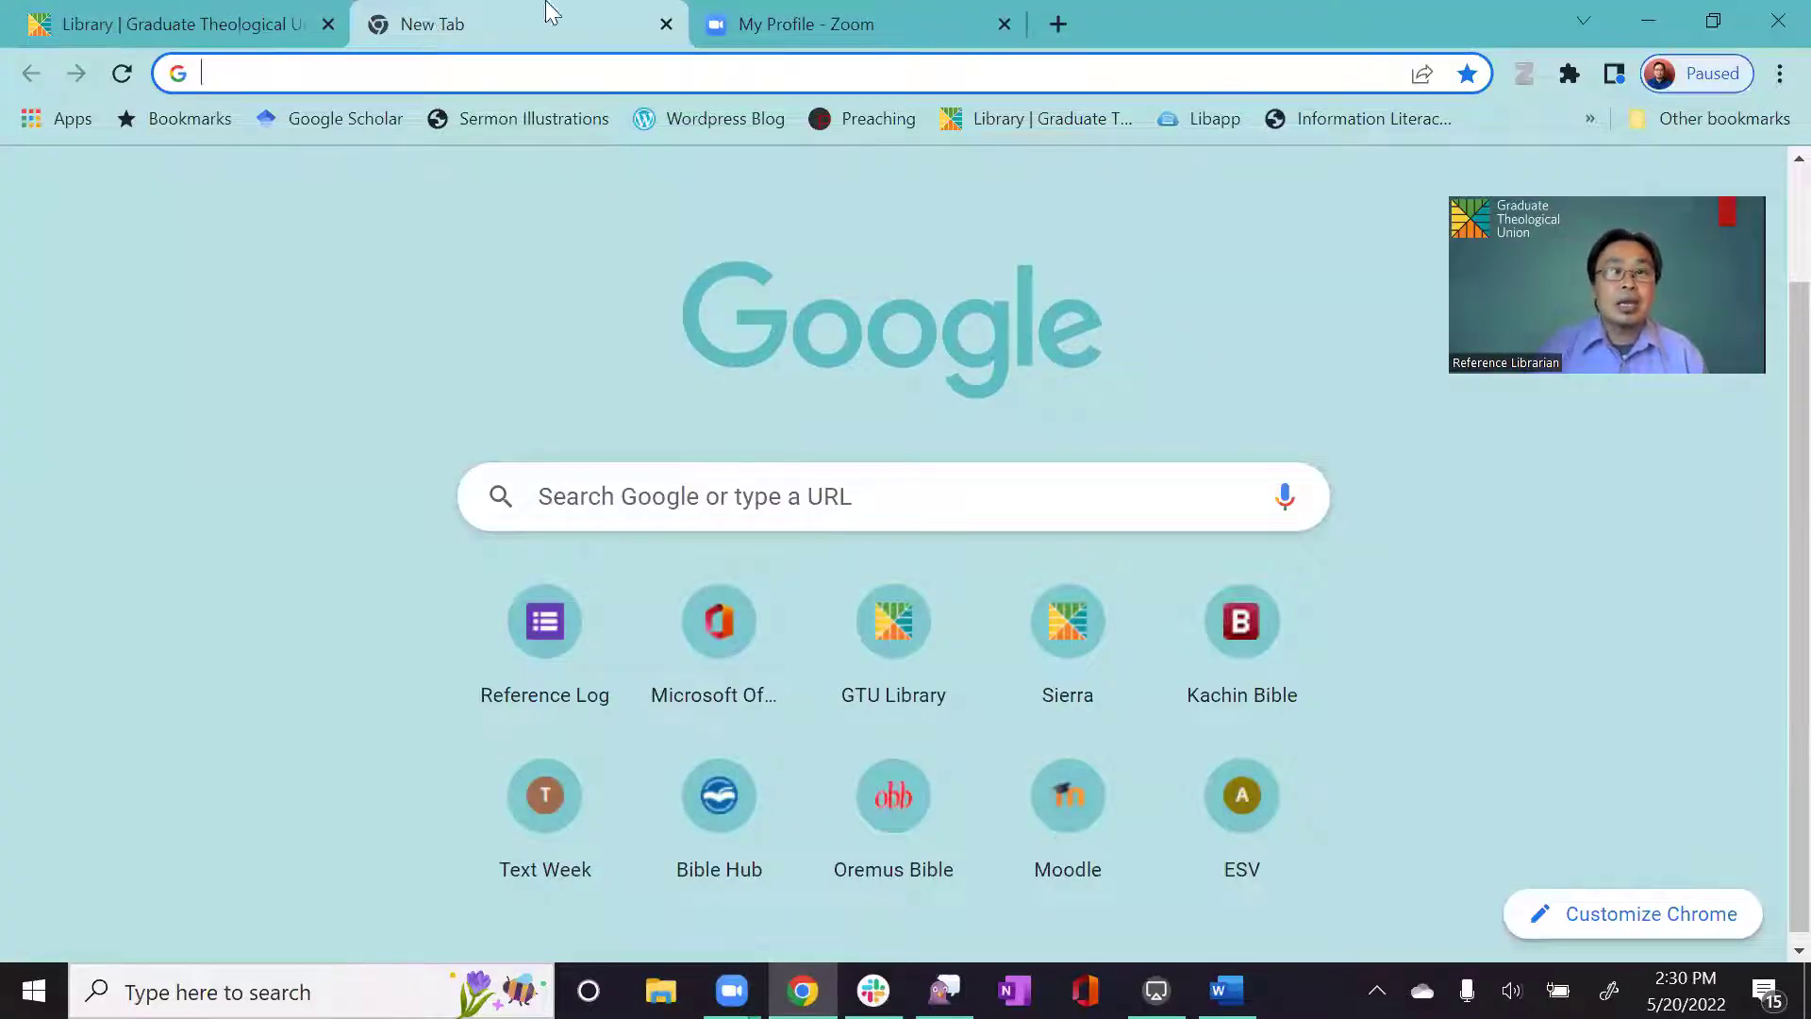
# Close the Zoom profile tab in Chrome
pyautogui.click(986, 25)
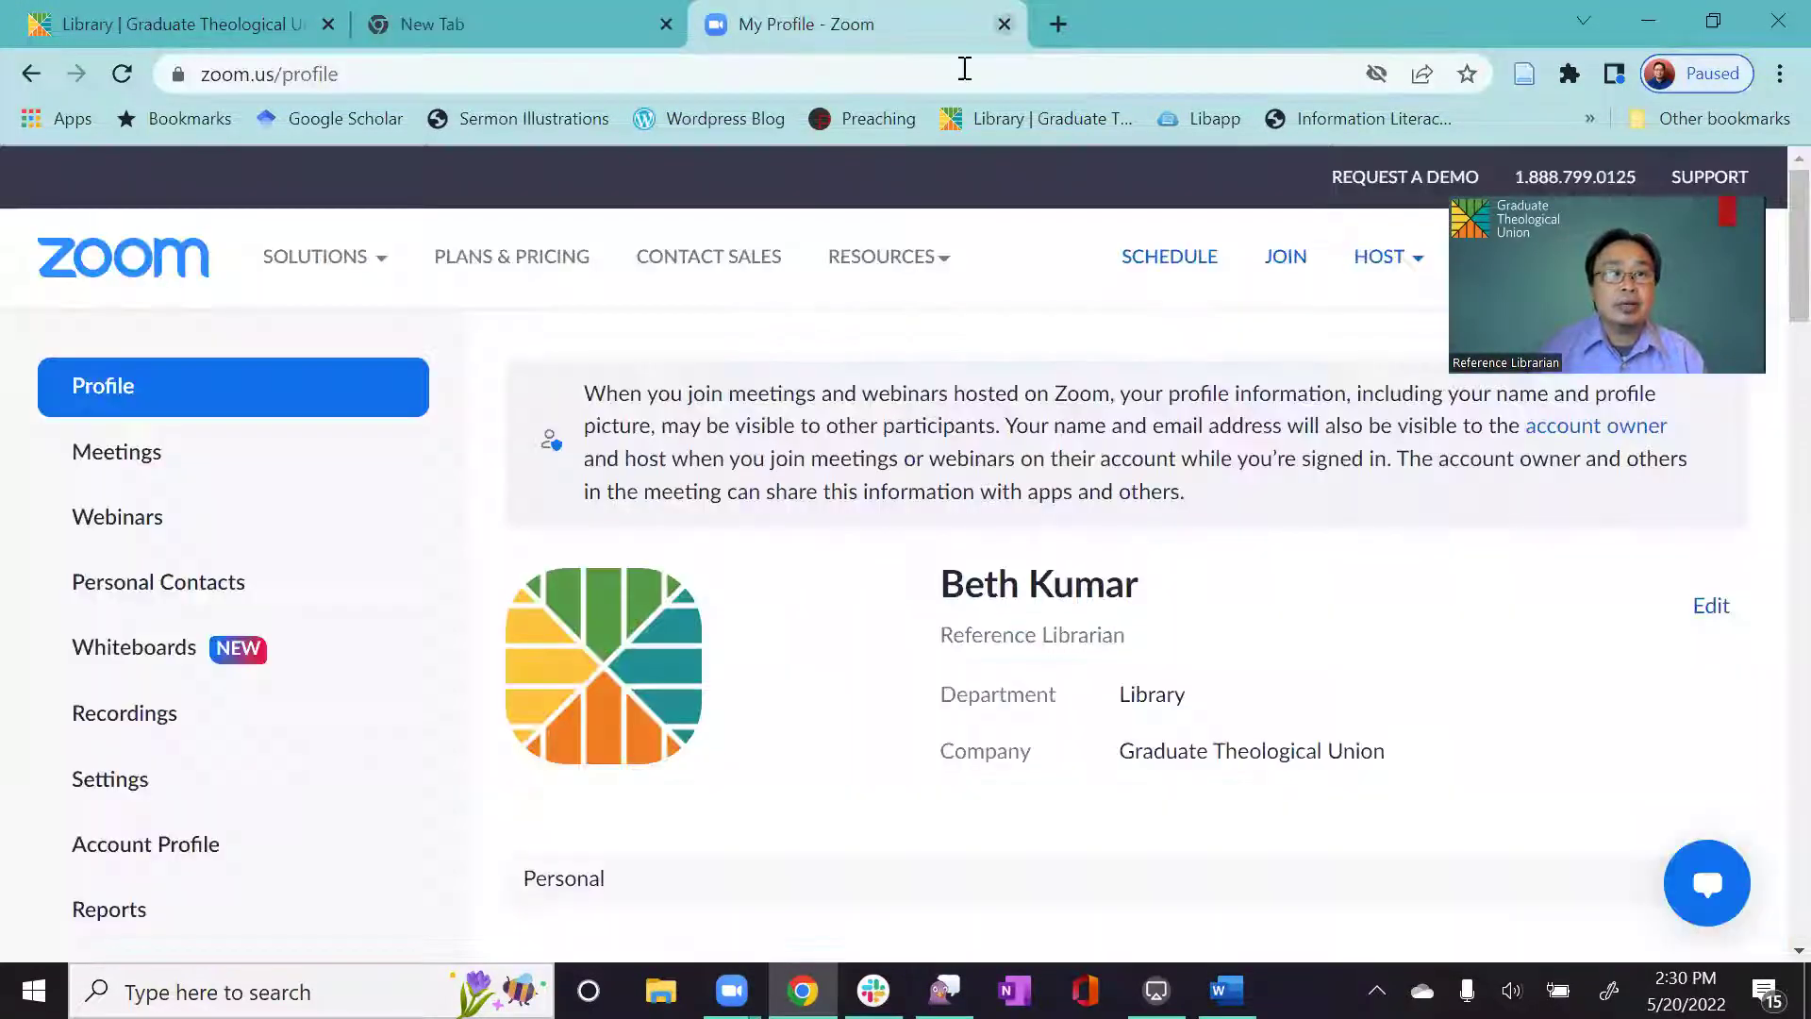
pyautogui.click(571, 19)
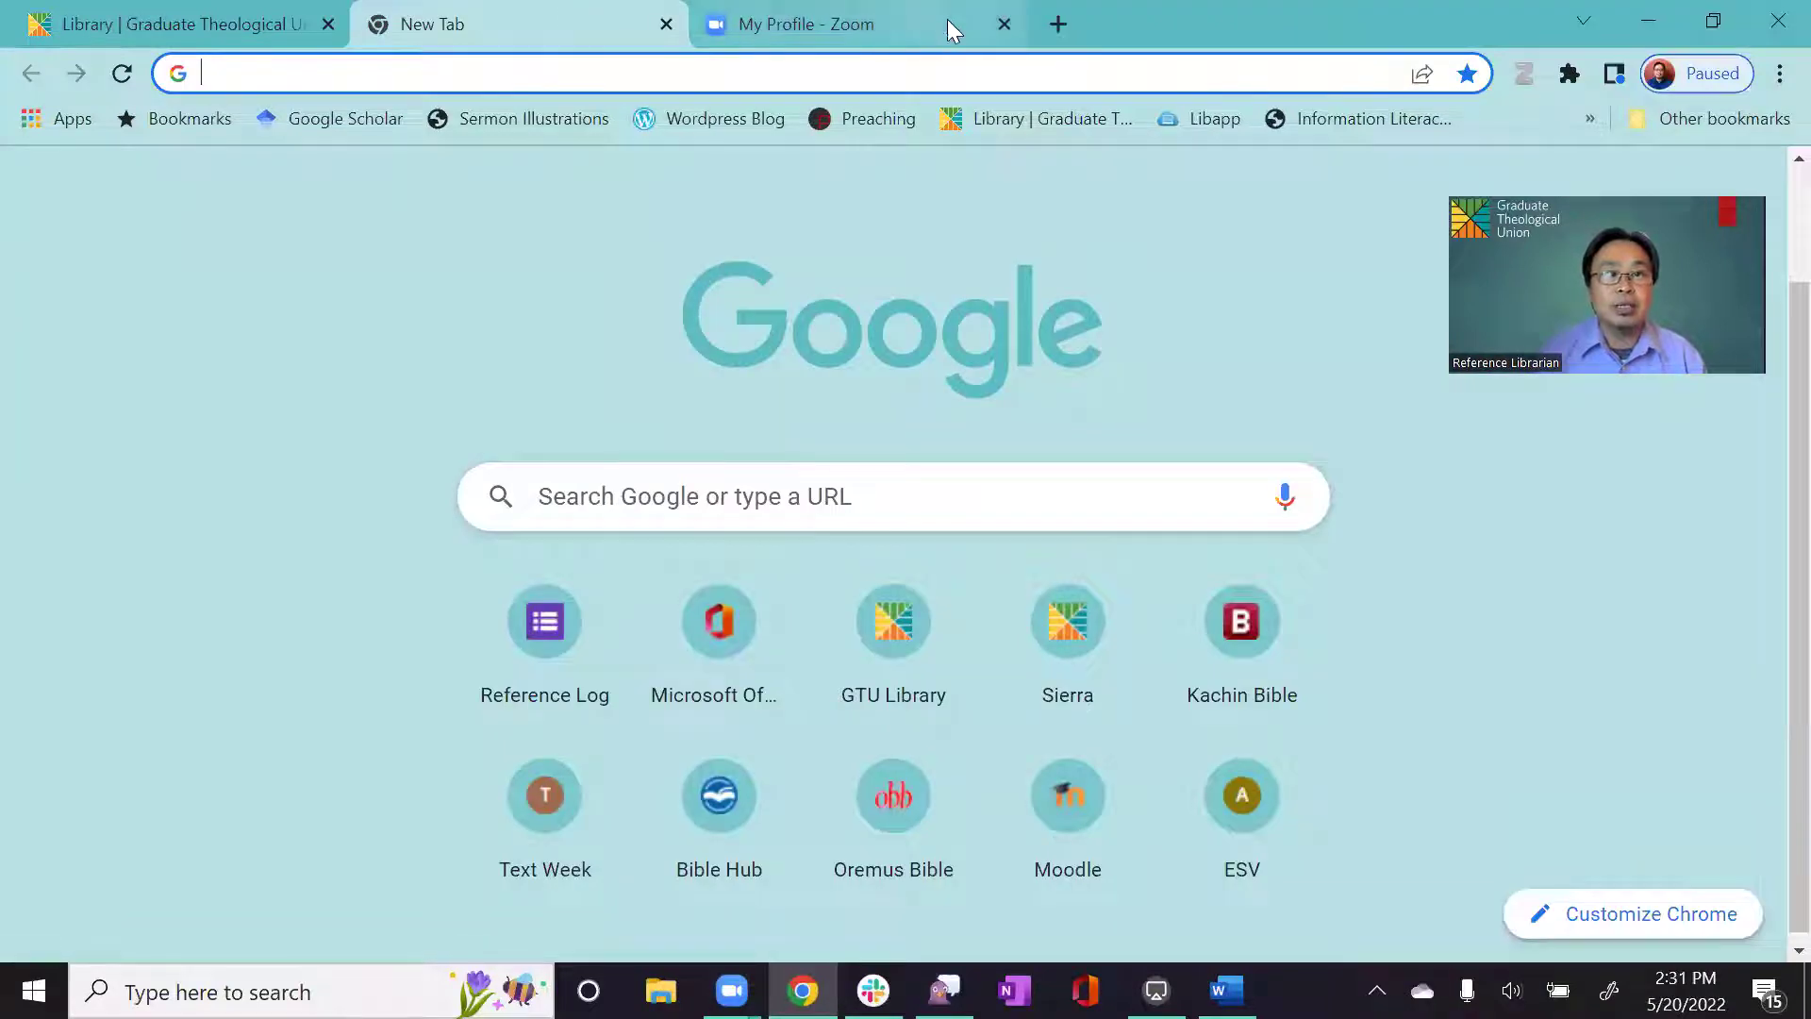
pyautogui.click(1004, 26)
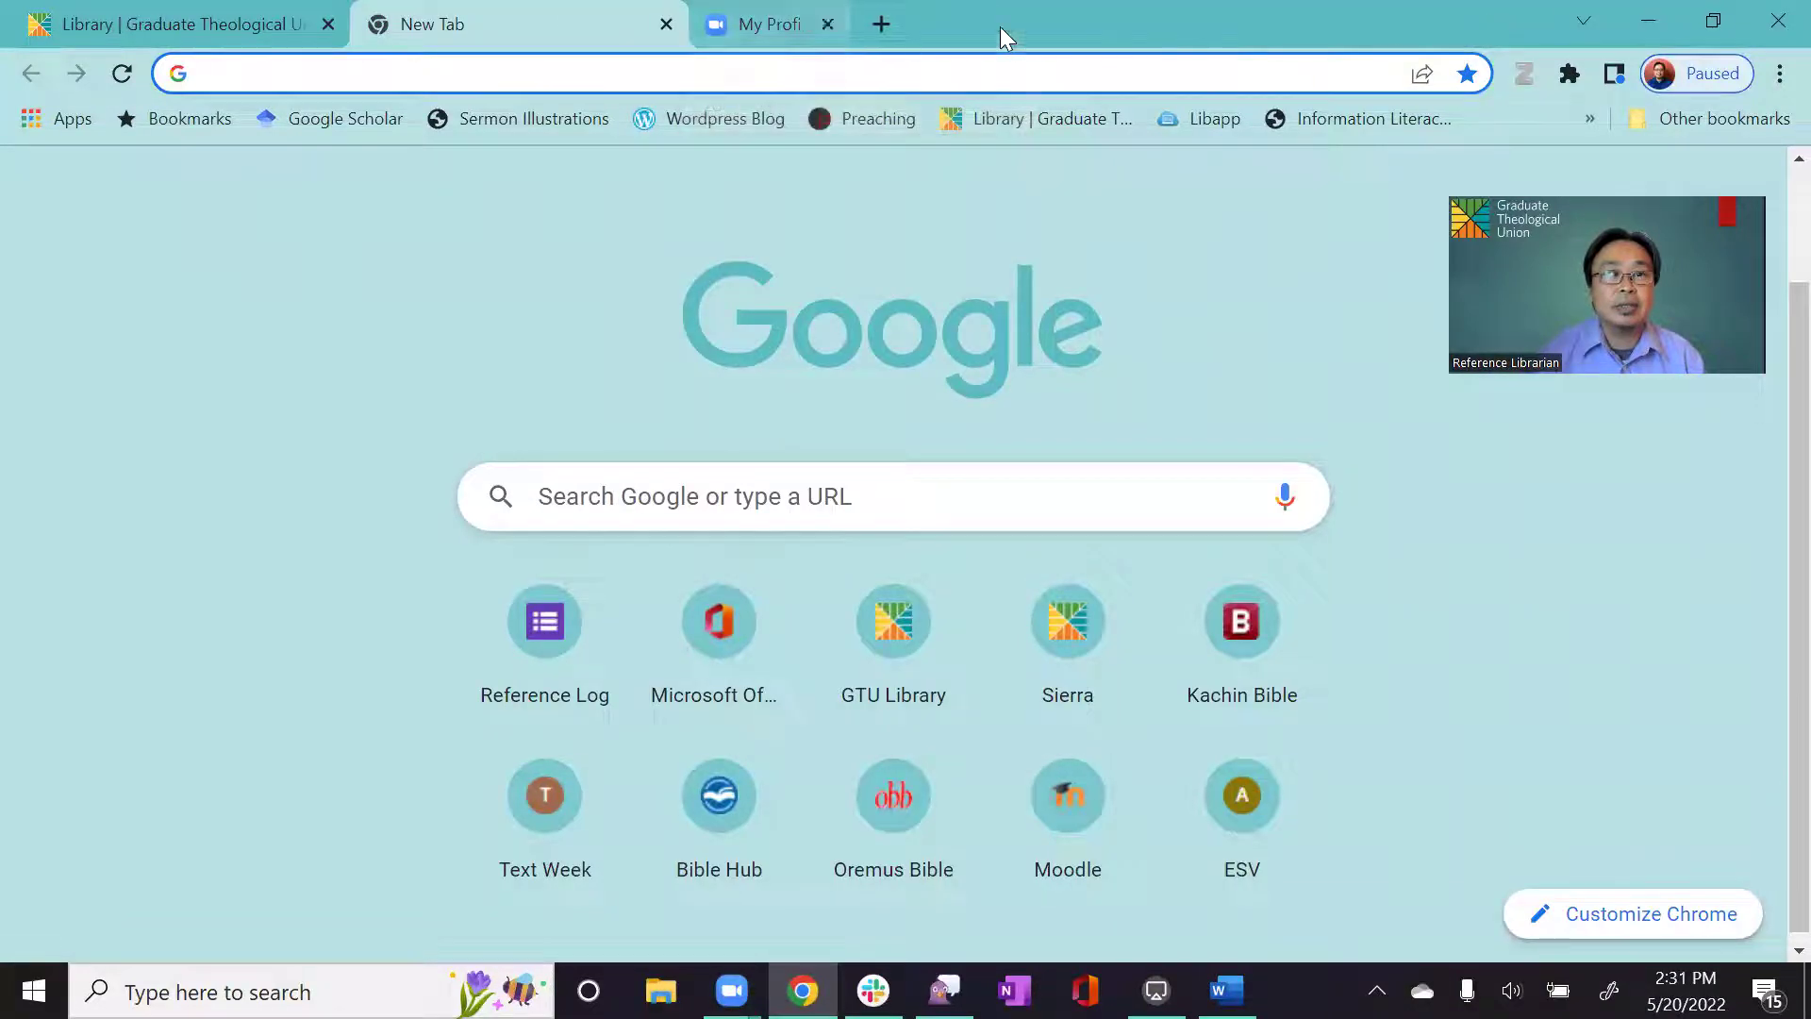
# Search Google for 'zotero' and open the zotero.org homepage
pyautogui.click(826, 489)
pyautogui.write('zotero')
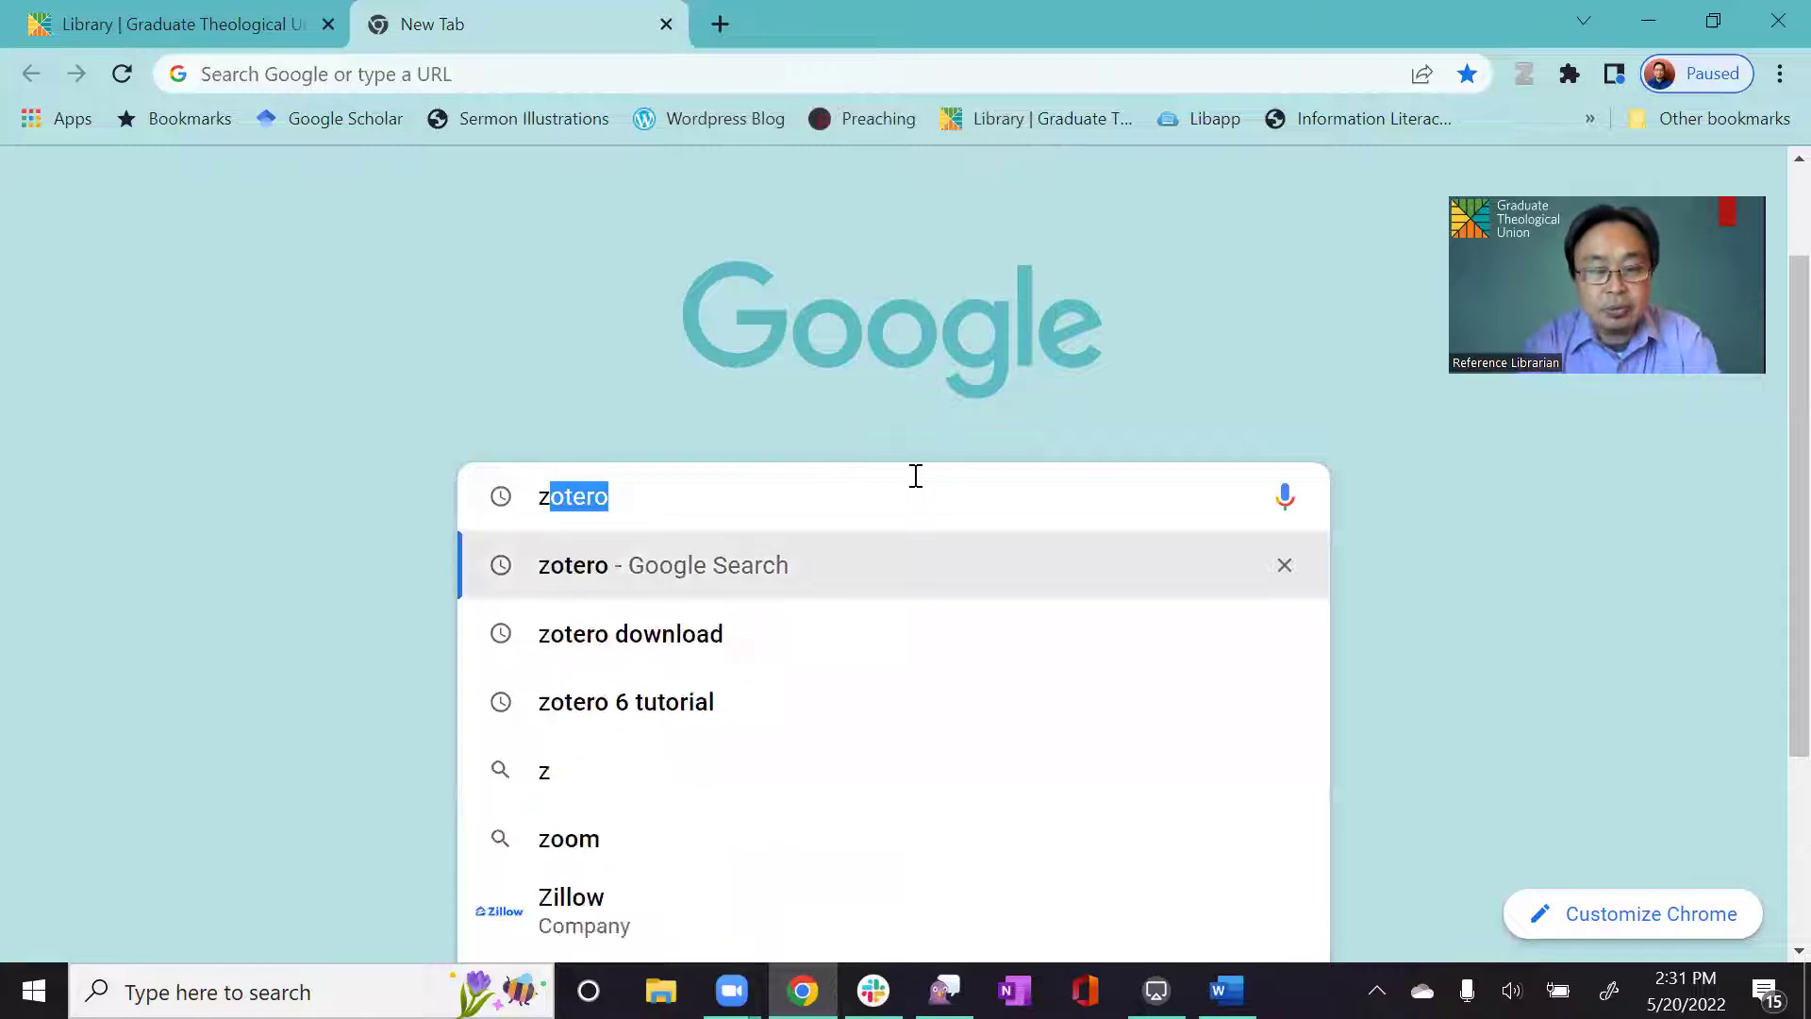
pyautogui.click(689, 572)
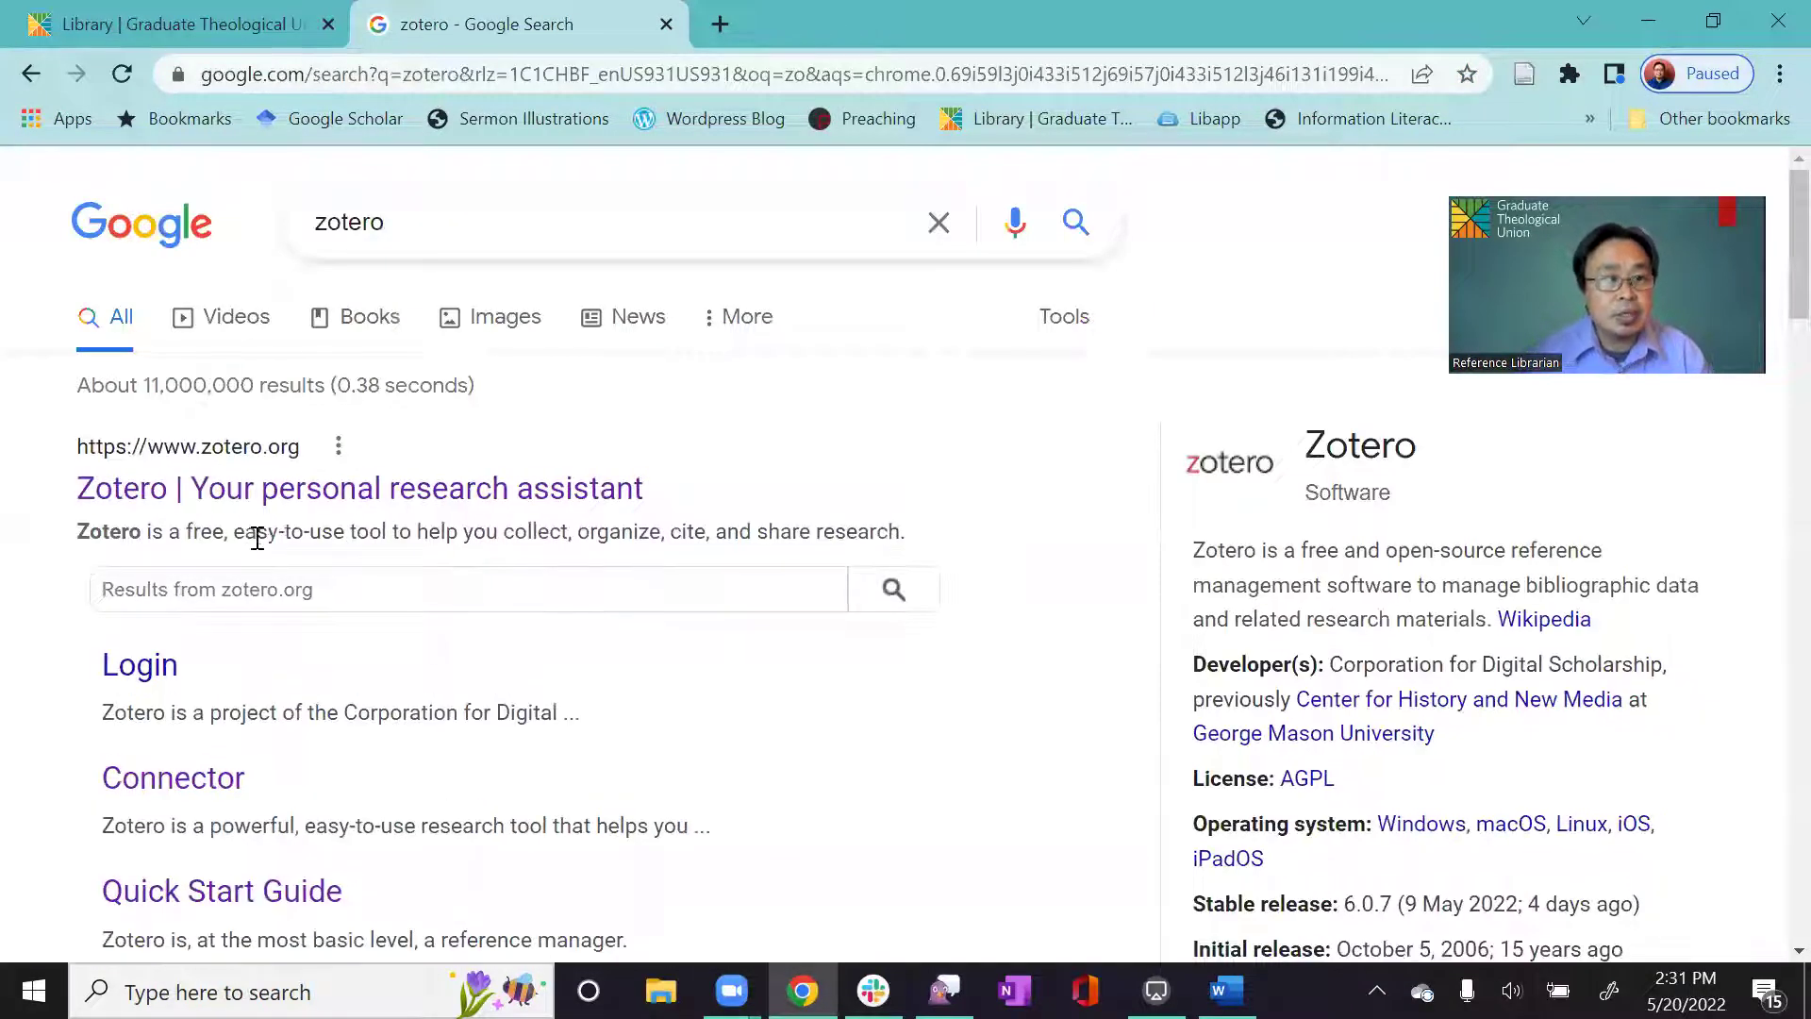
pyautogui.click(314, 490)
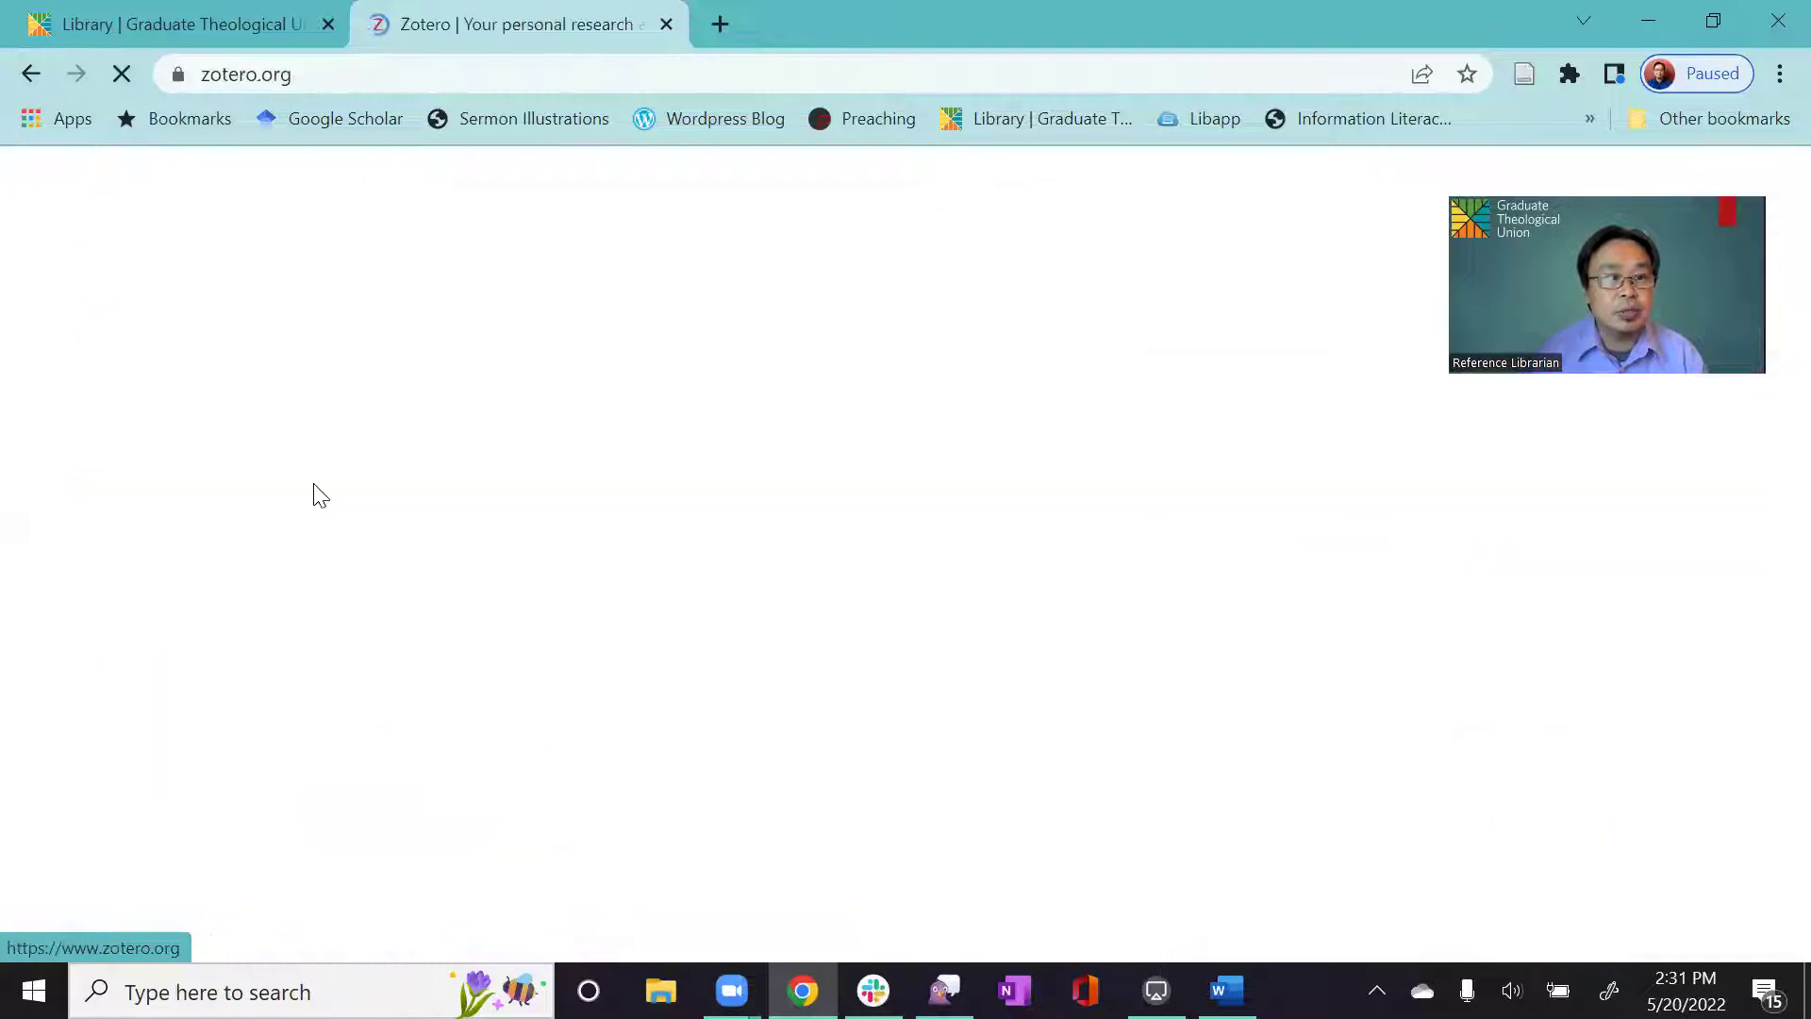
pyautogui.scroll(-1, 379, 513)
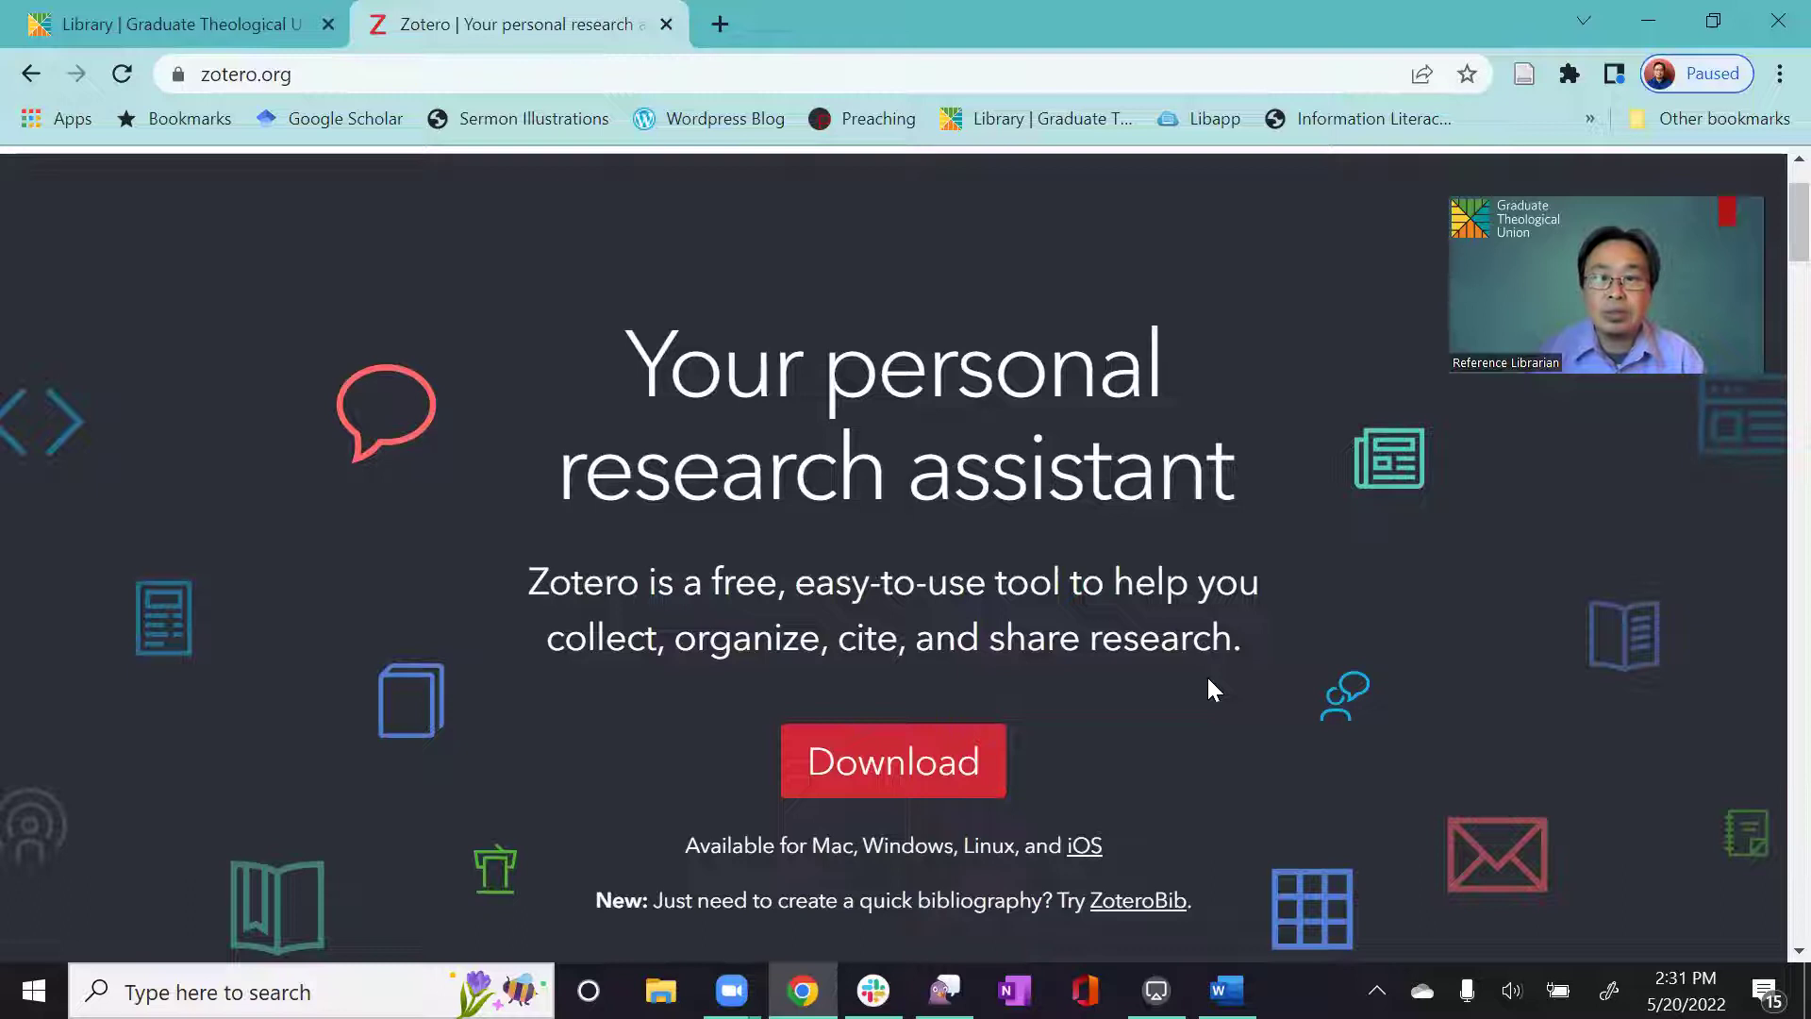
# View the Zotero 6 and Chrome Connector downloads page, then minimize Chrome to the desktop
pyautogui.click(975, 781)
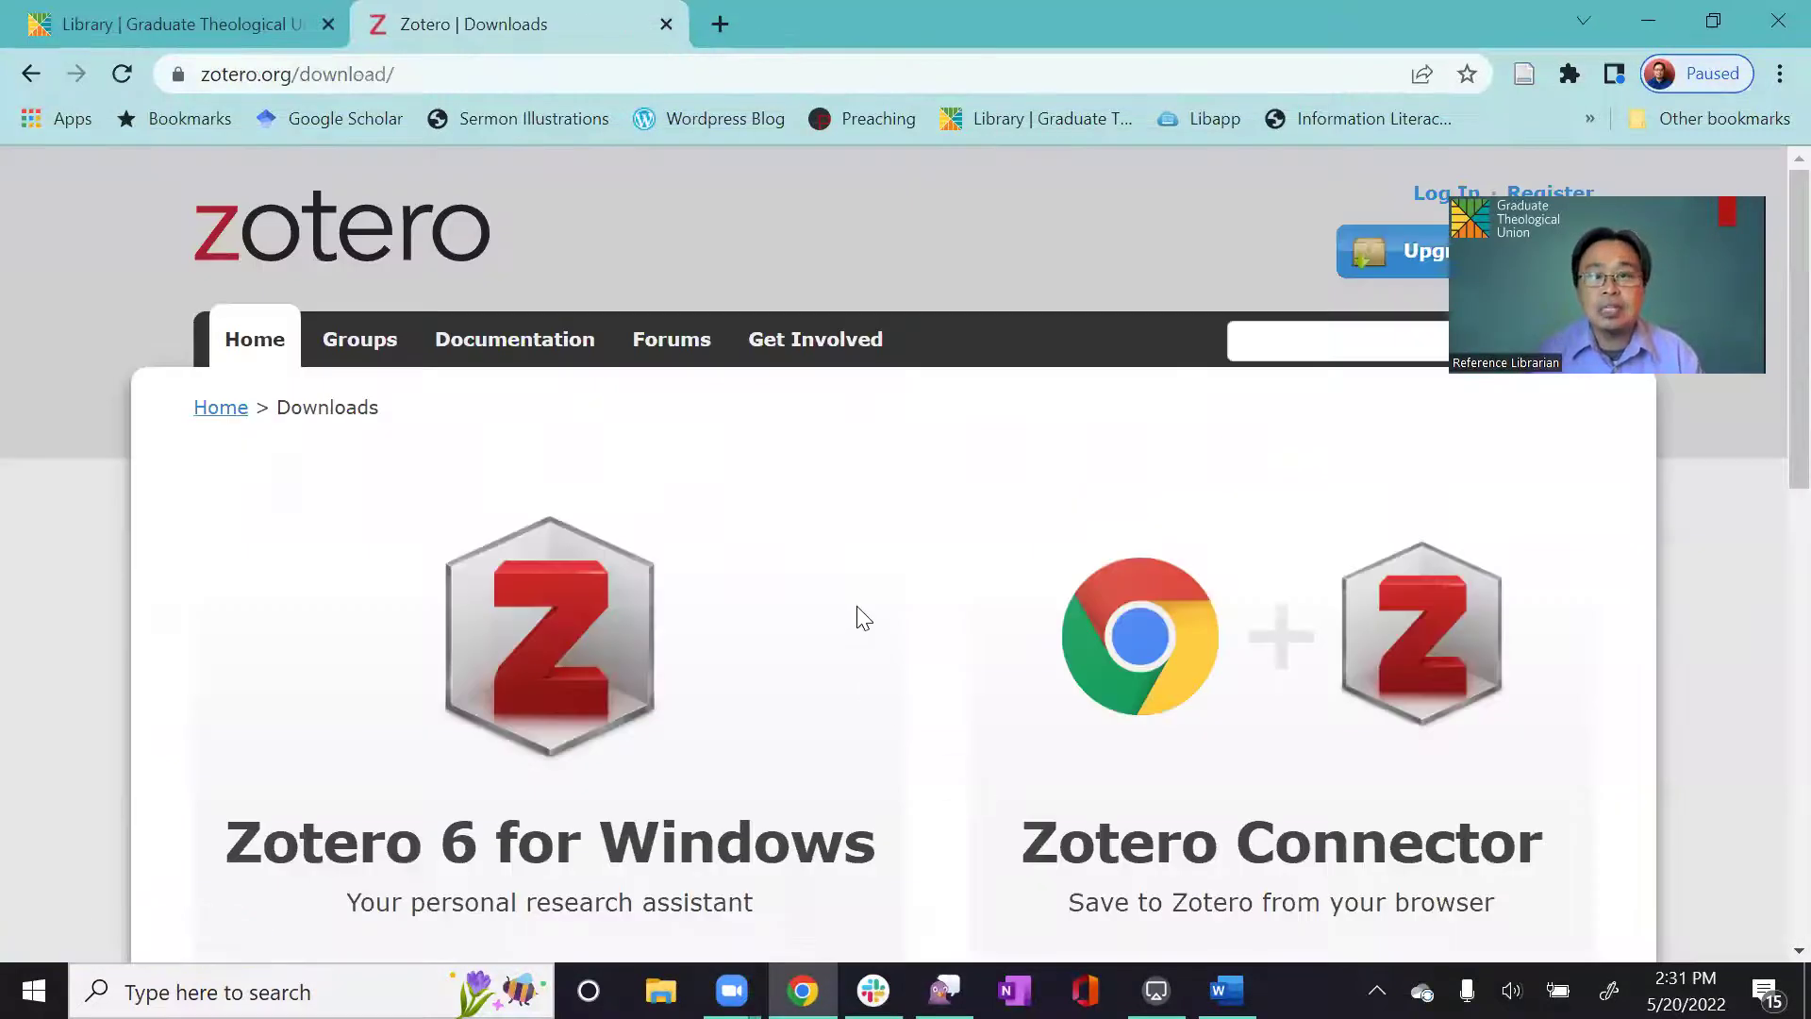
pyautogui.scroll(-3, 858, 613)
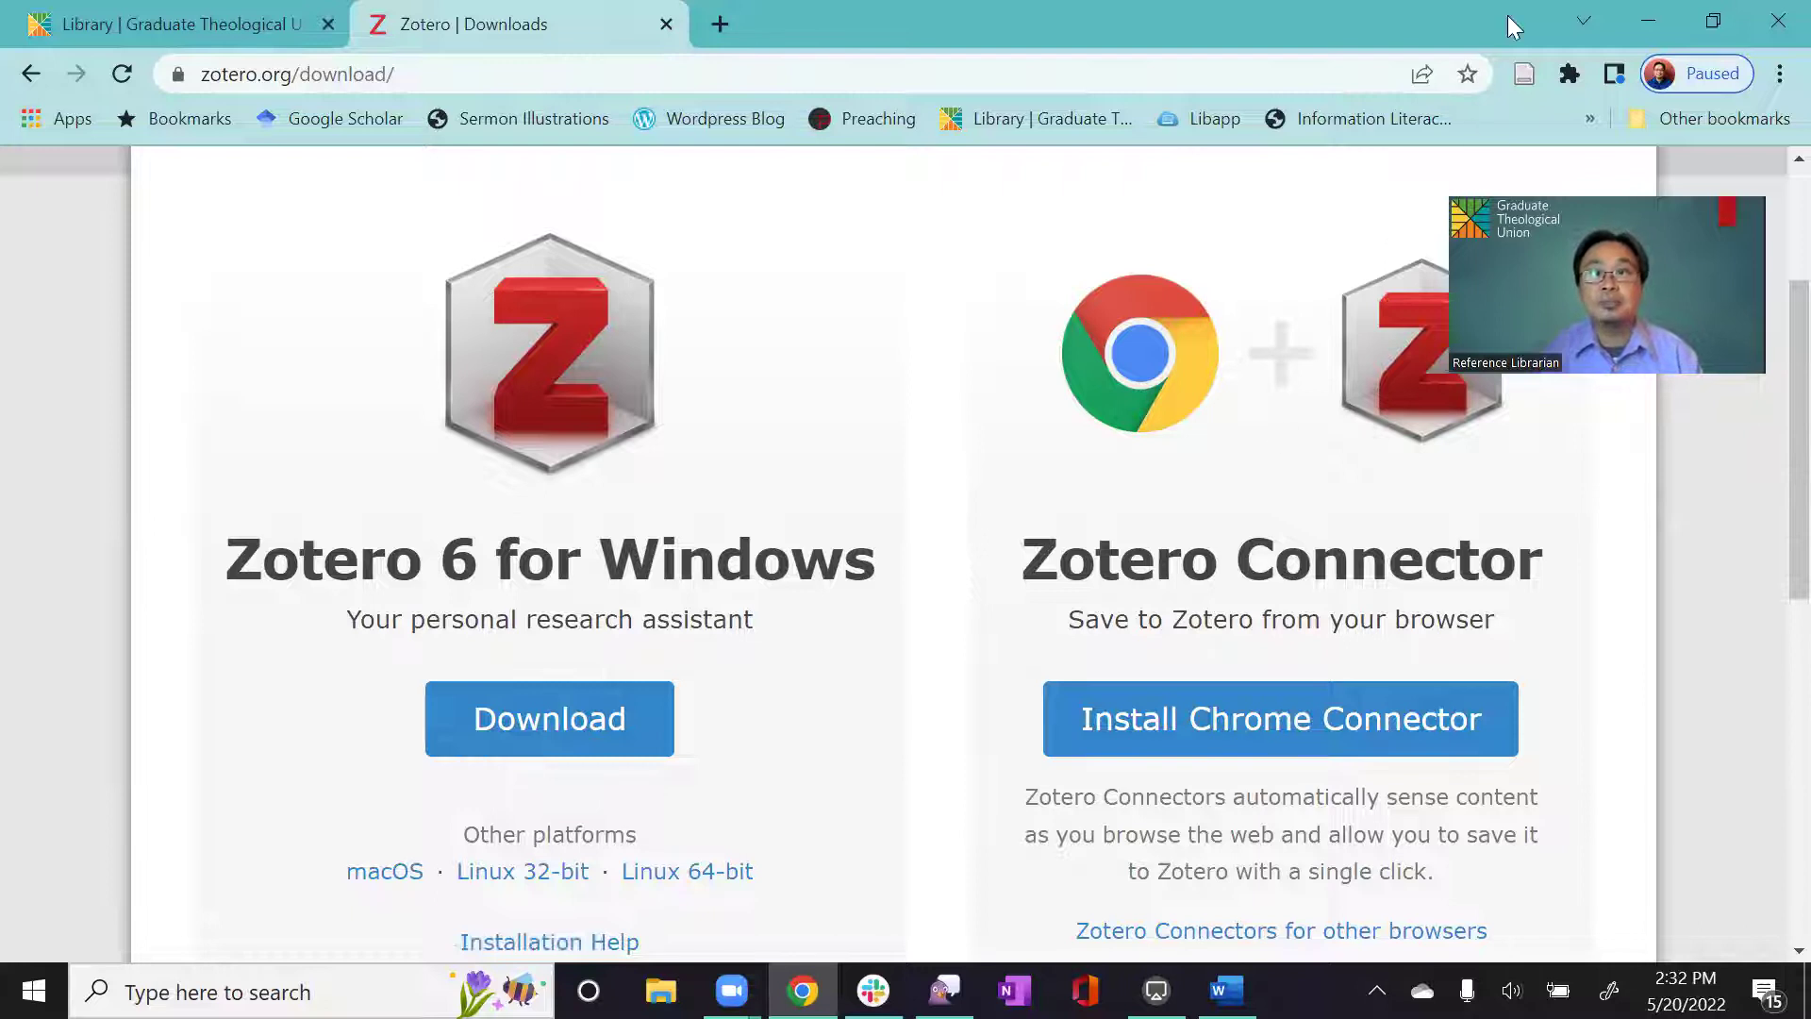
pyautogui.click(1651, 23)
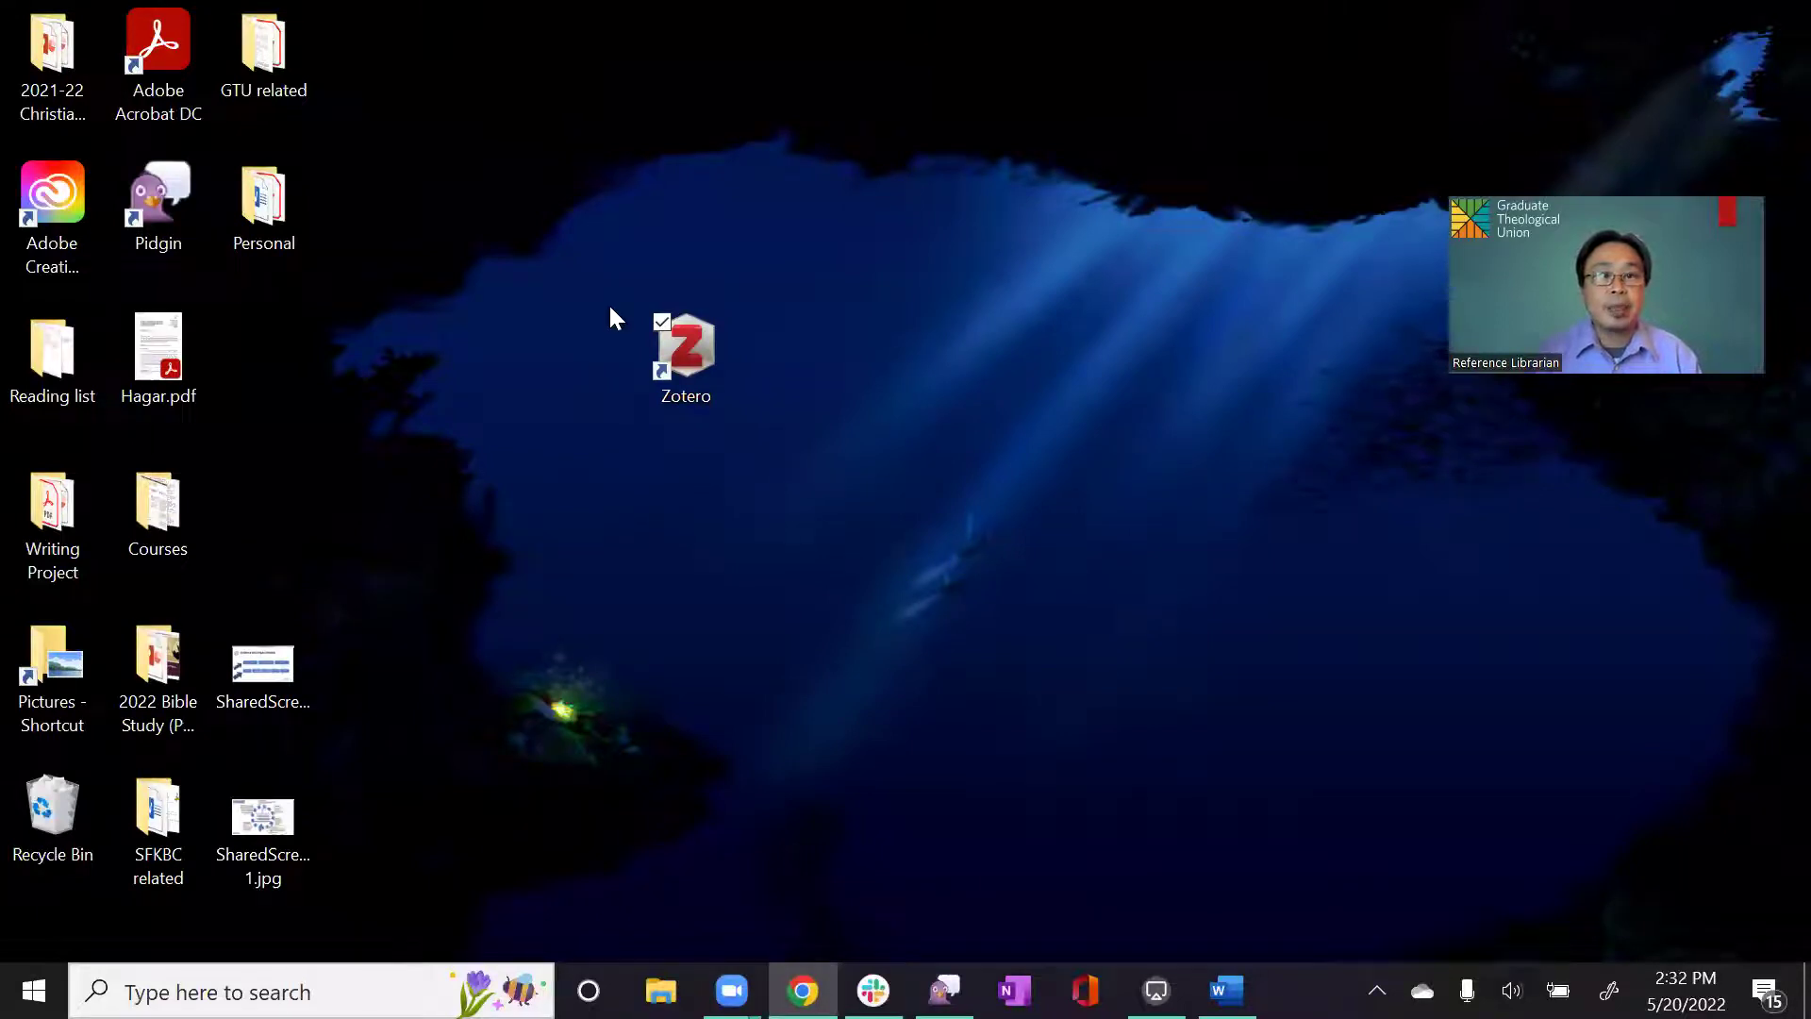
# Start Zotero from its desktop shortcut, opening the John Gospel collection
pyautogui.moveTo(595, 281); pyautogui.dragTo(792, 457)
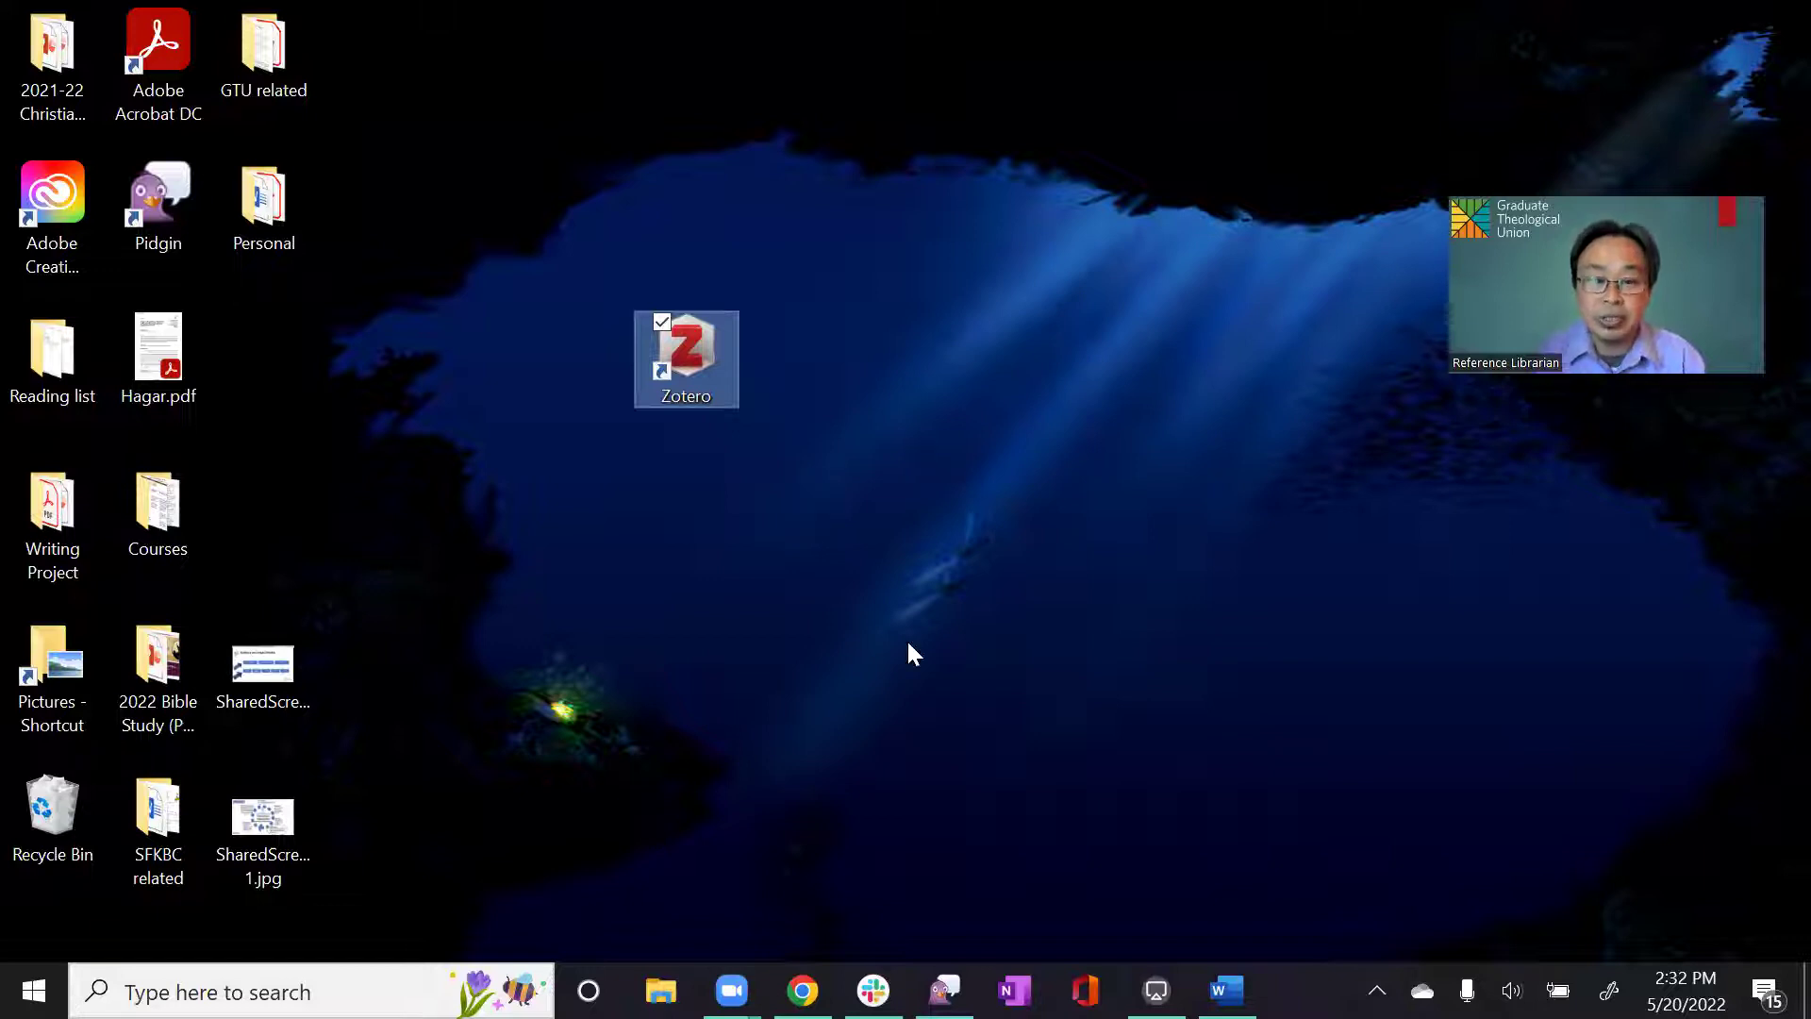
pyautogui.doubleClick(692, 347)
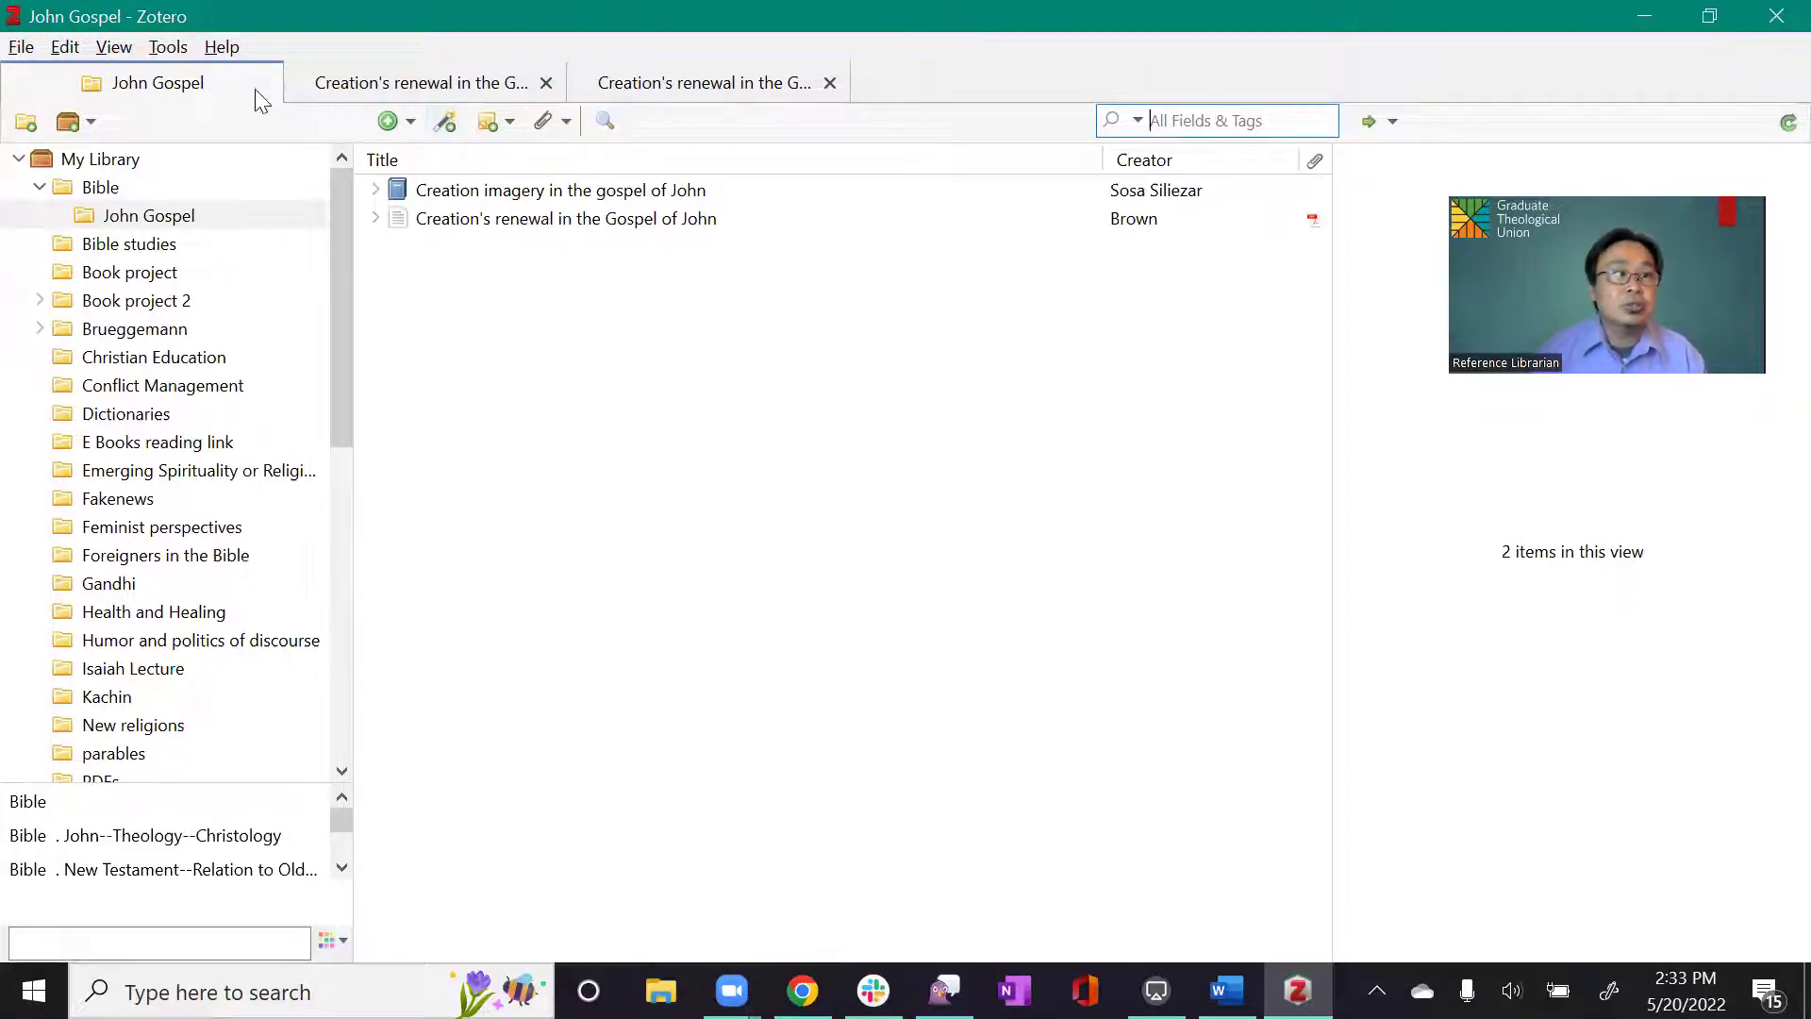
# Open Zotero Preferences from the Edit menu and view the Sync account settings
pyautogui.click(71, 48)
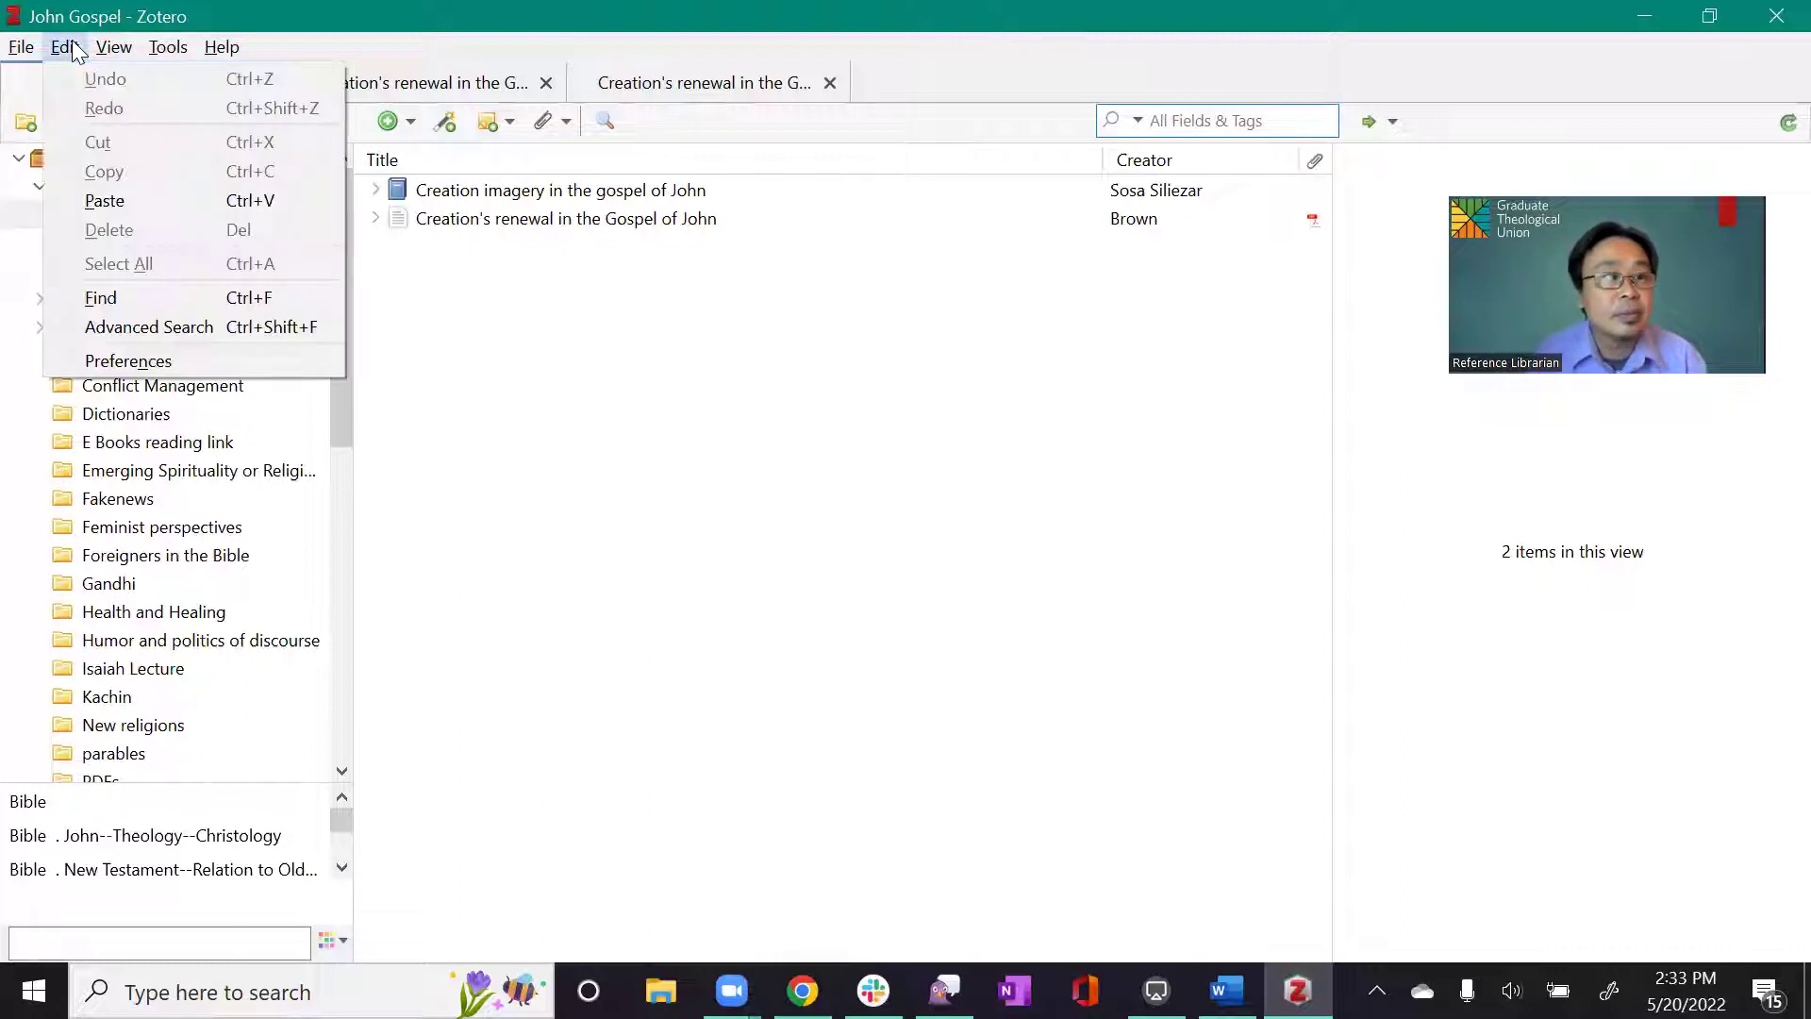
pyautogui.click(181, 361)
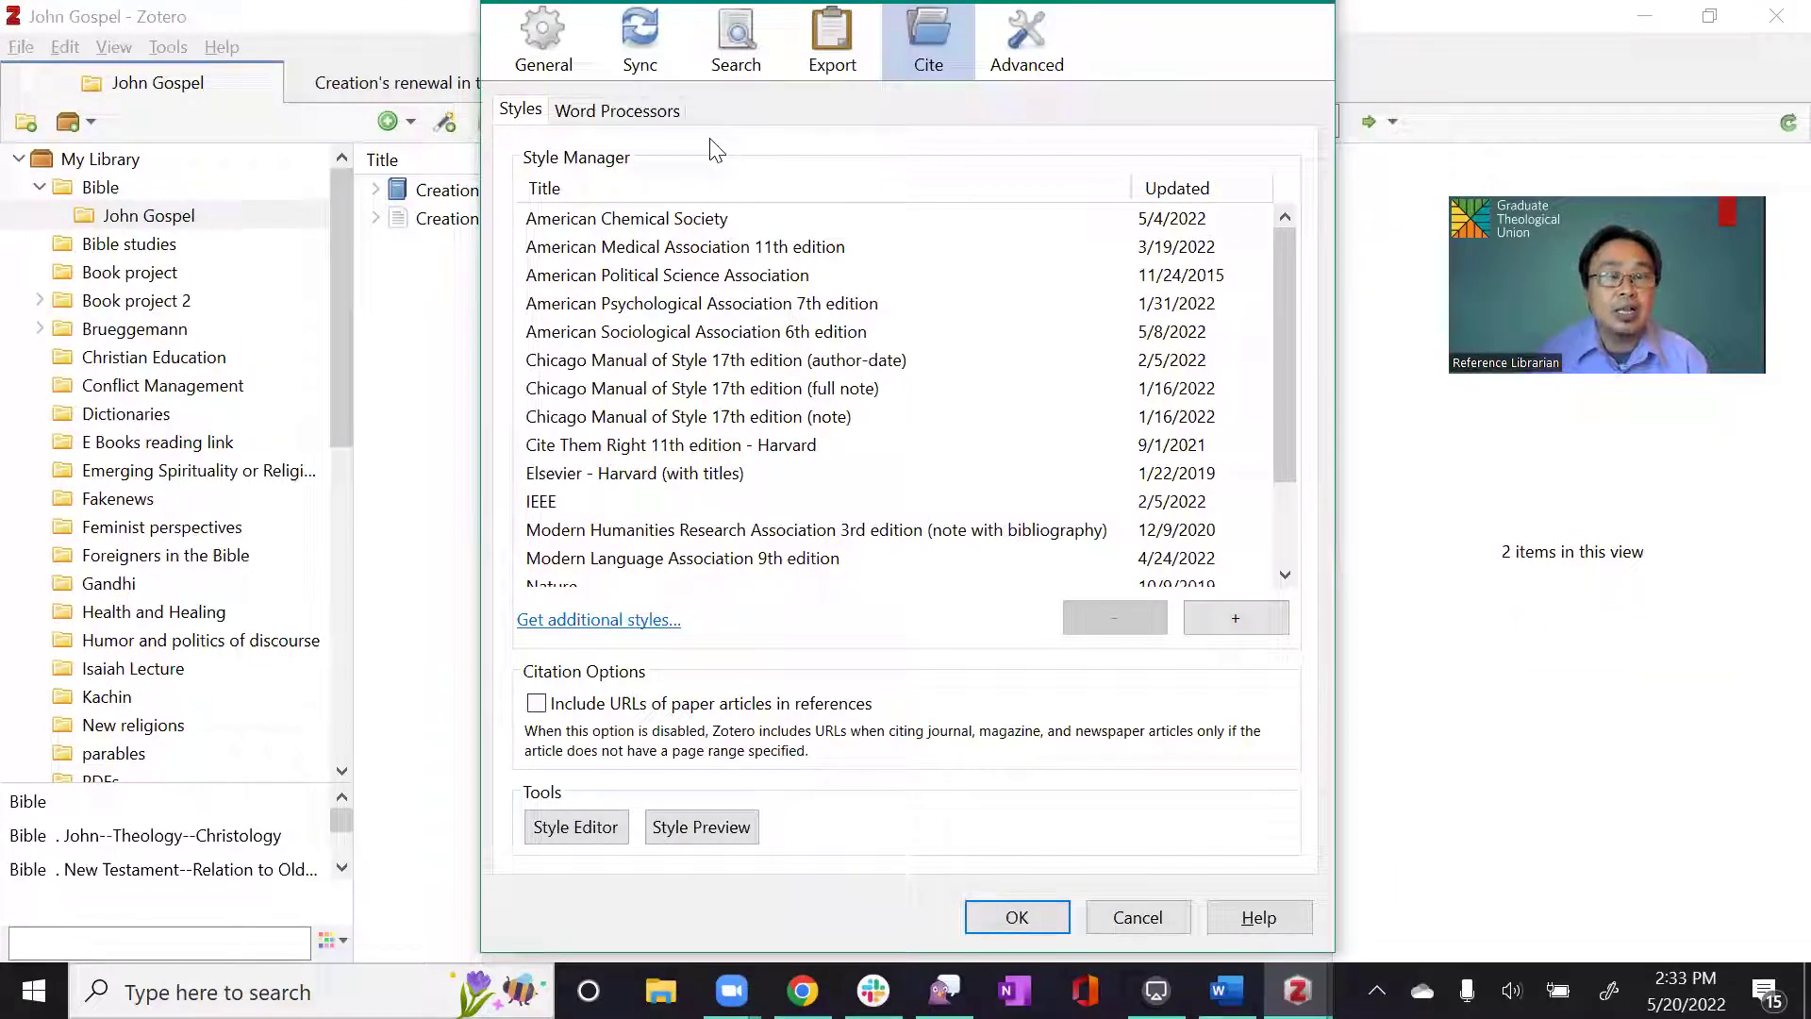
pyautogui.click(647, 68)
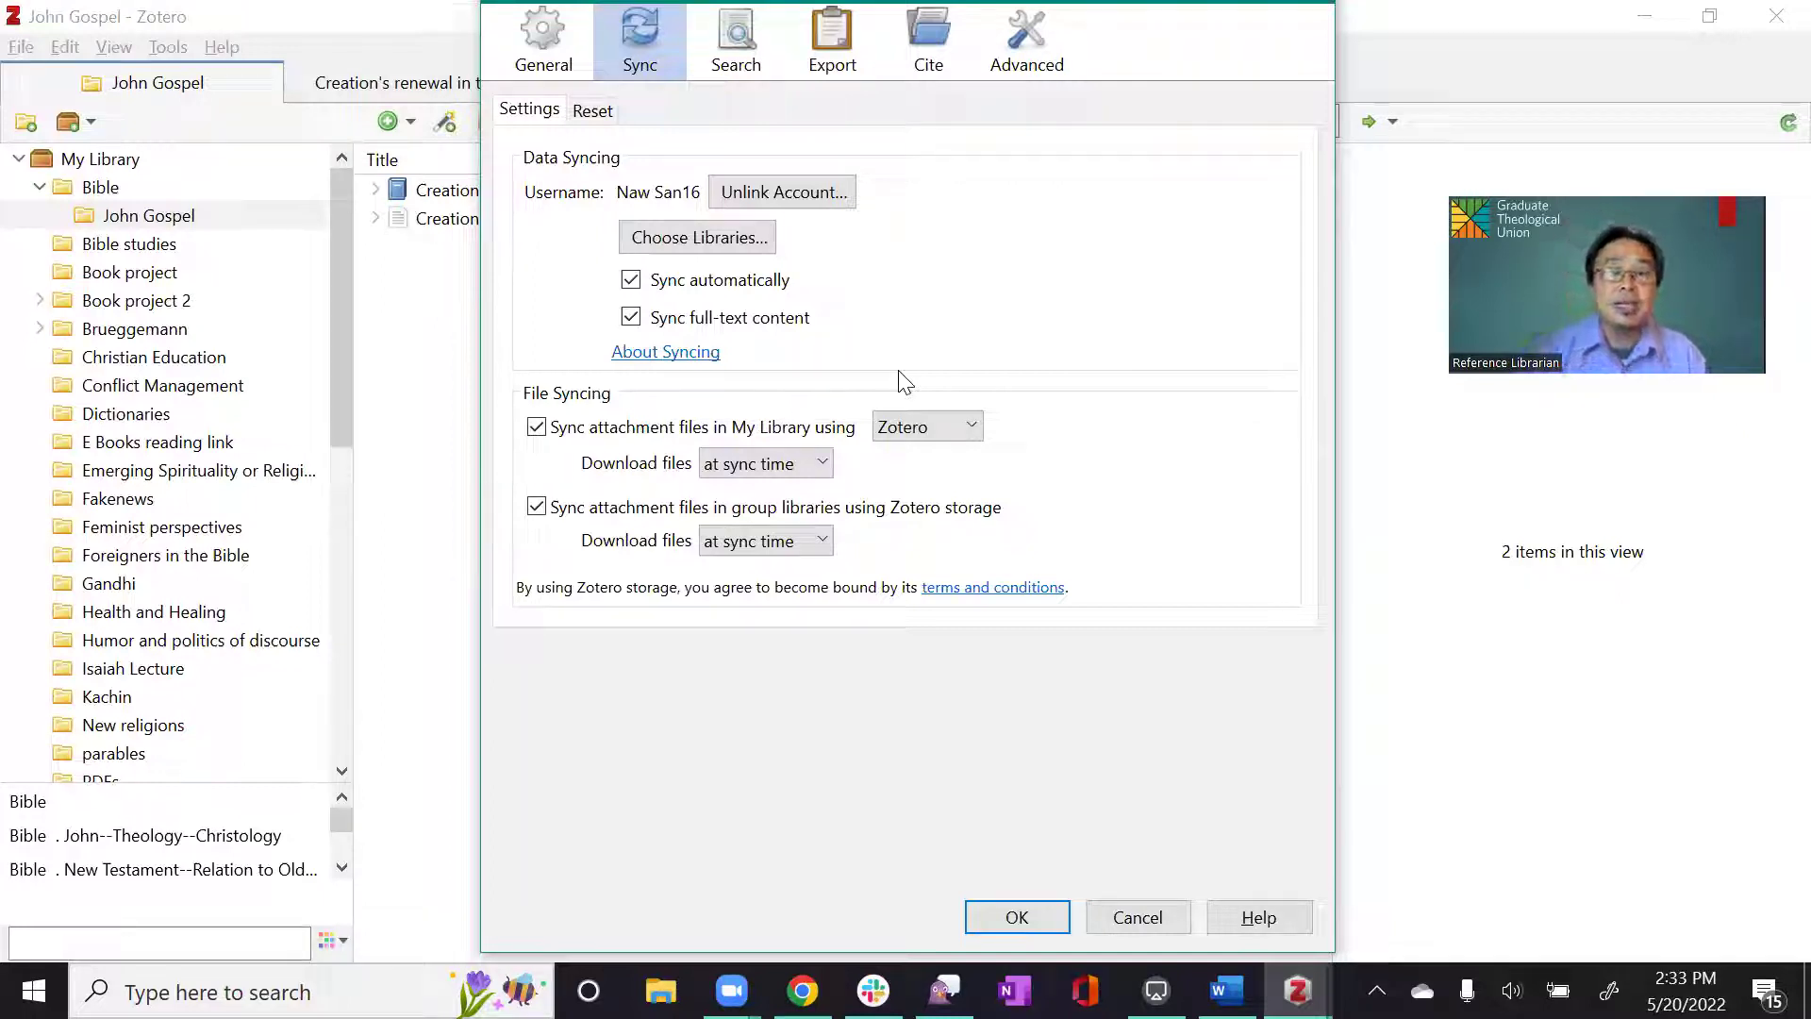
# Check the Turabian 8th edition (full note) style and the Word add-in, then close Preferences
pyautogui.click(938, 57)
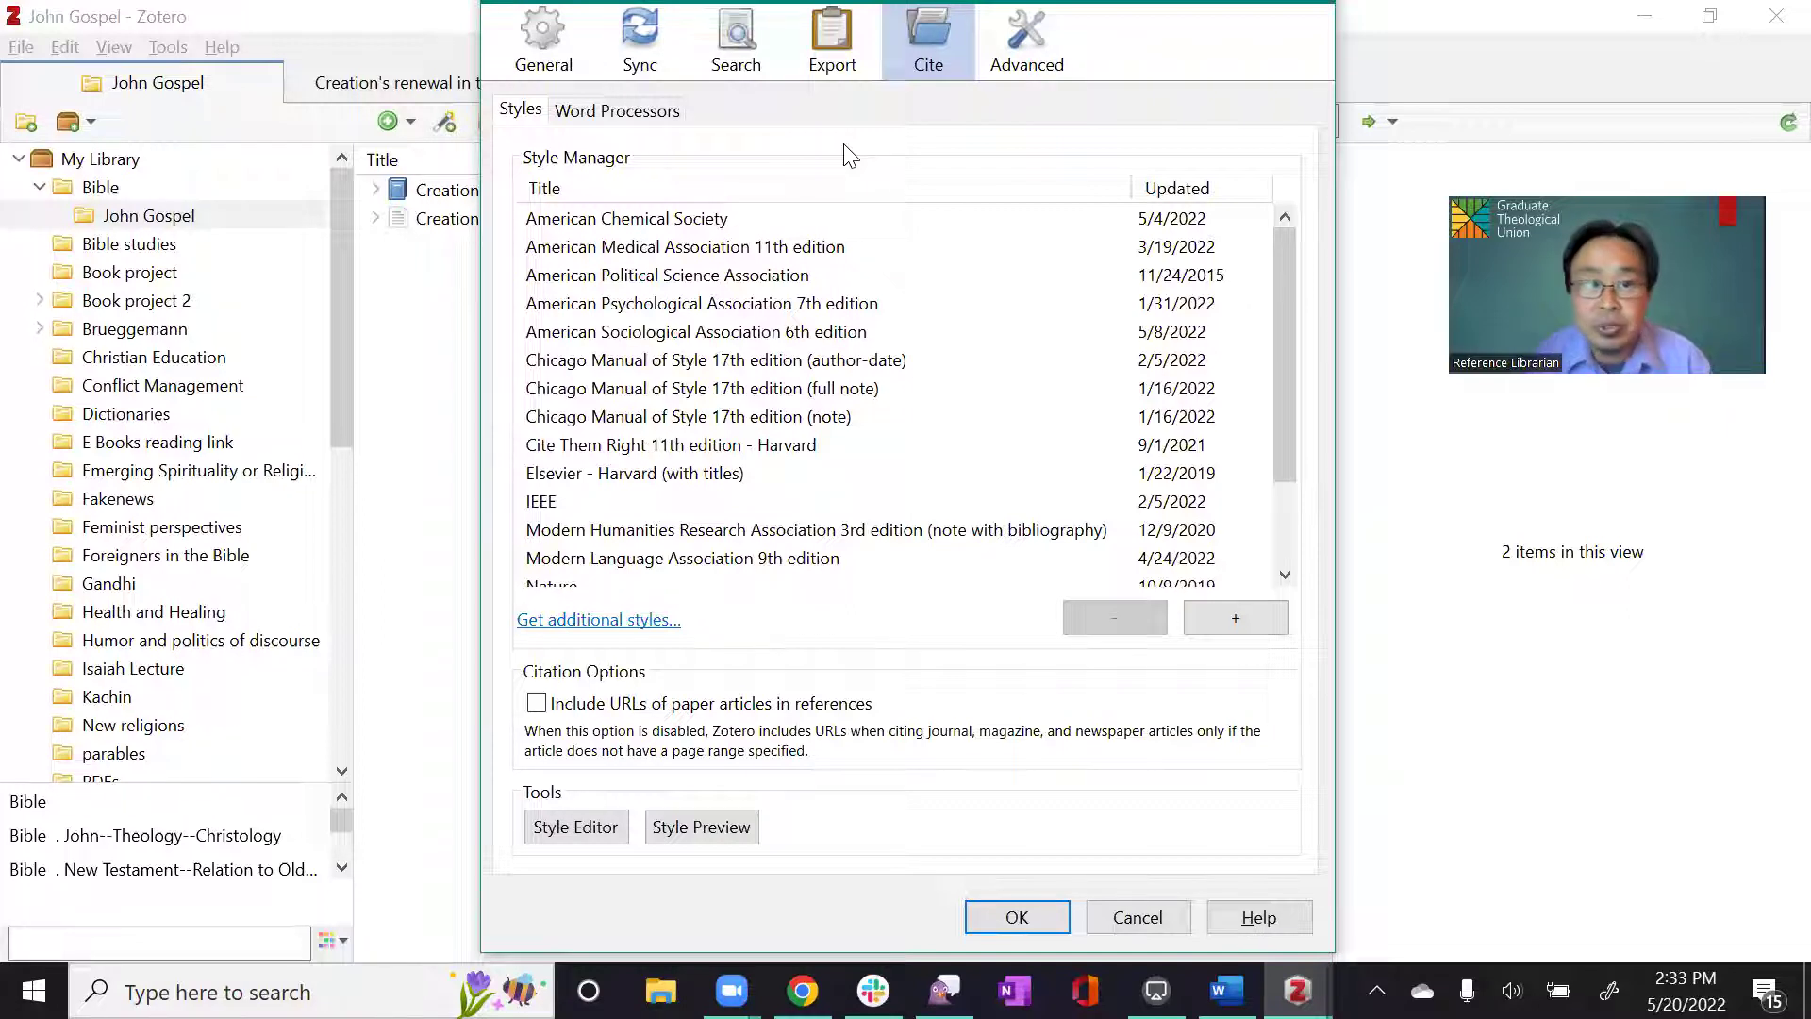
pyautogui.scroll(-3, 728, 332)
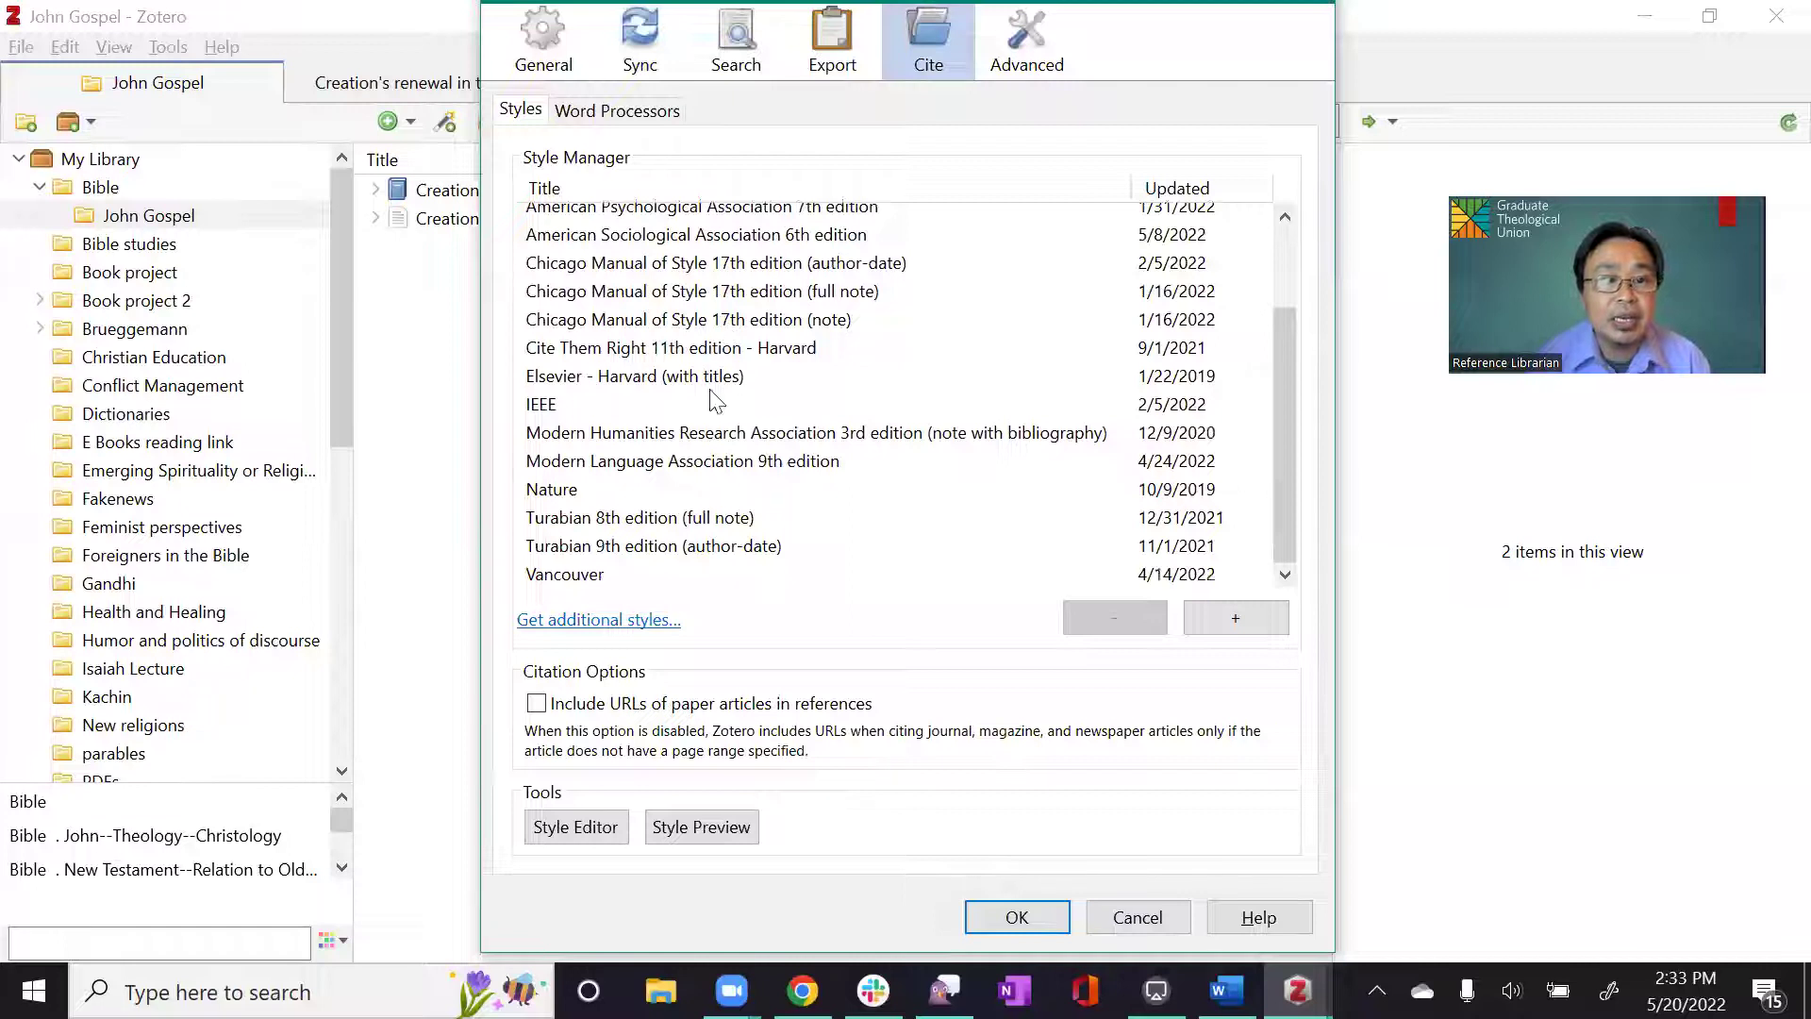
pyautogui.click(672, 525)
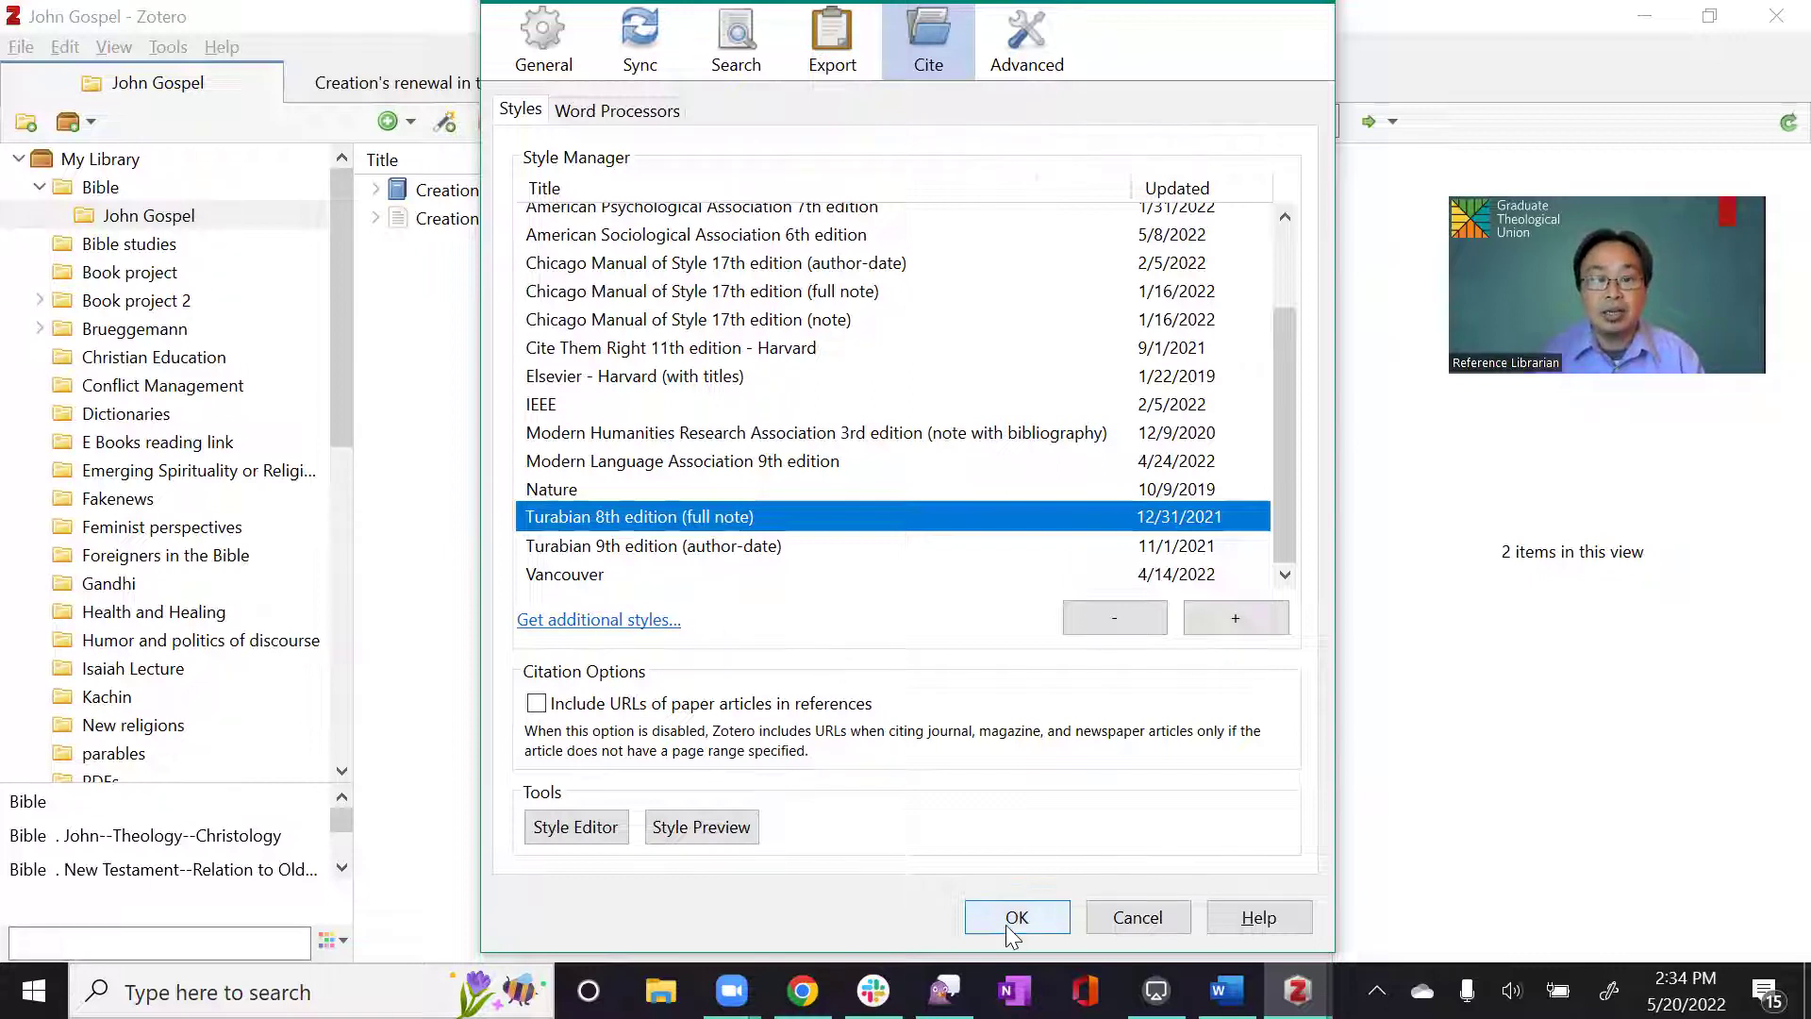
pyautogui.click(635, 118)
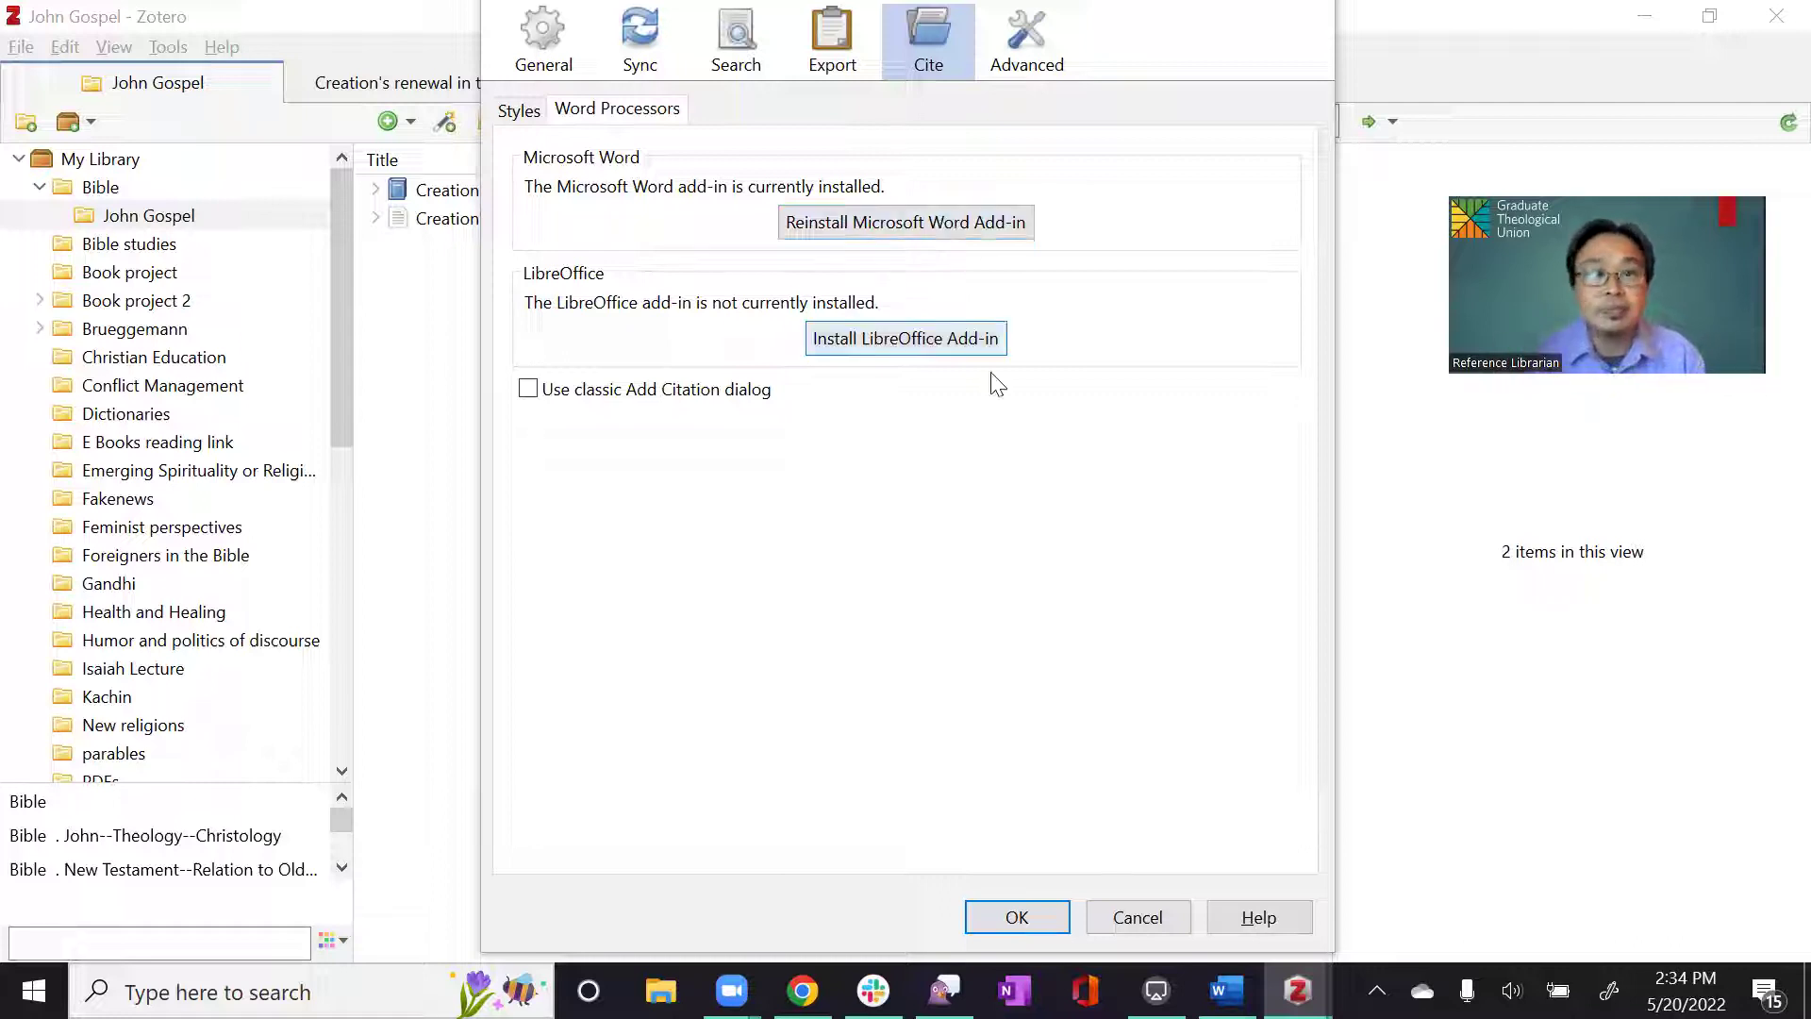
pyautogui.click(1017, 917)
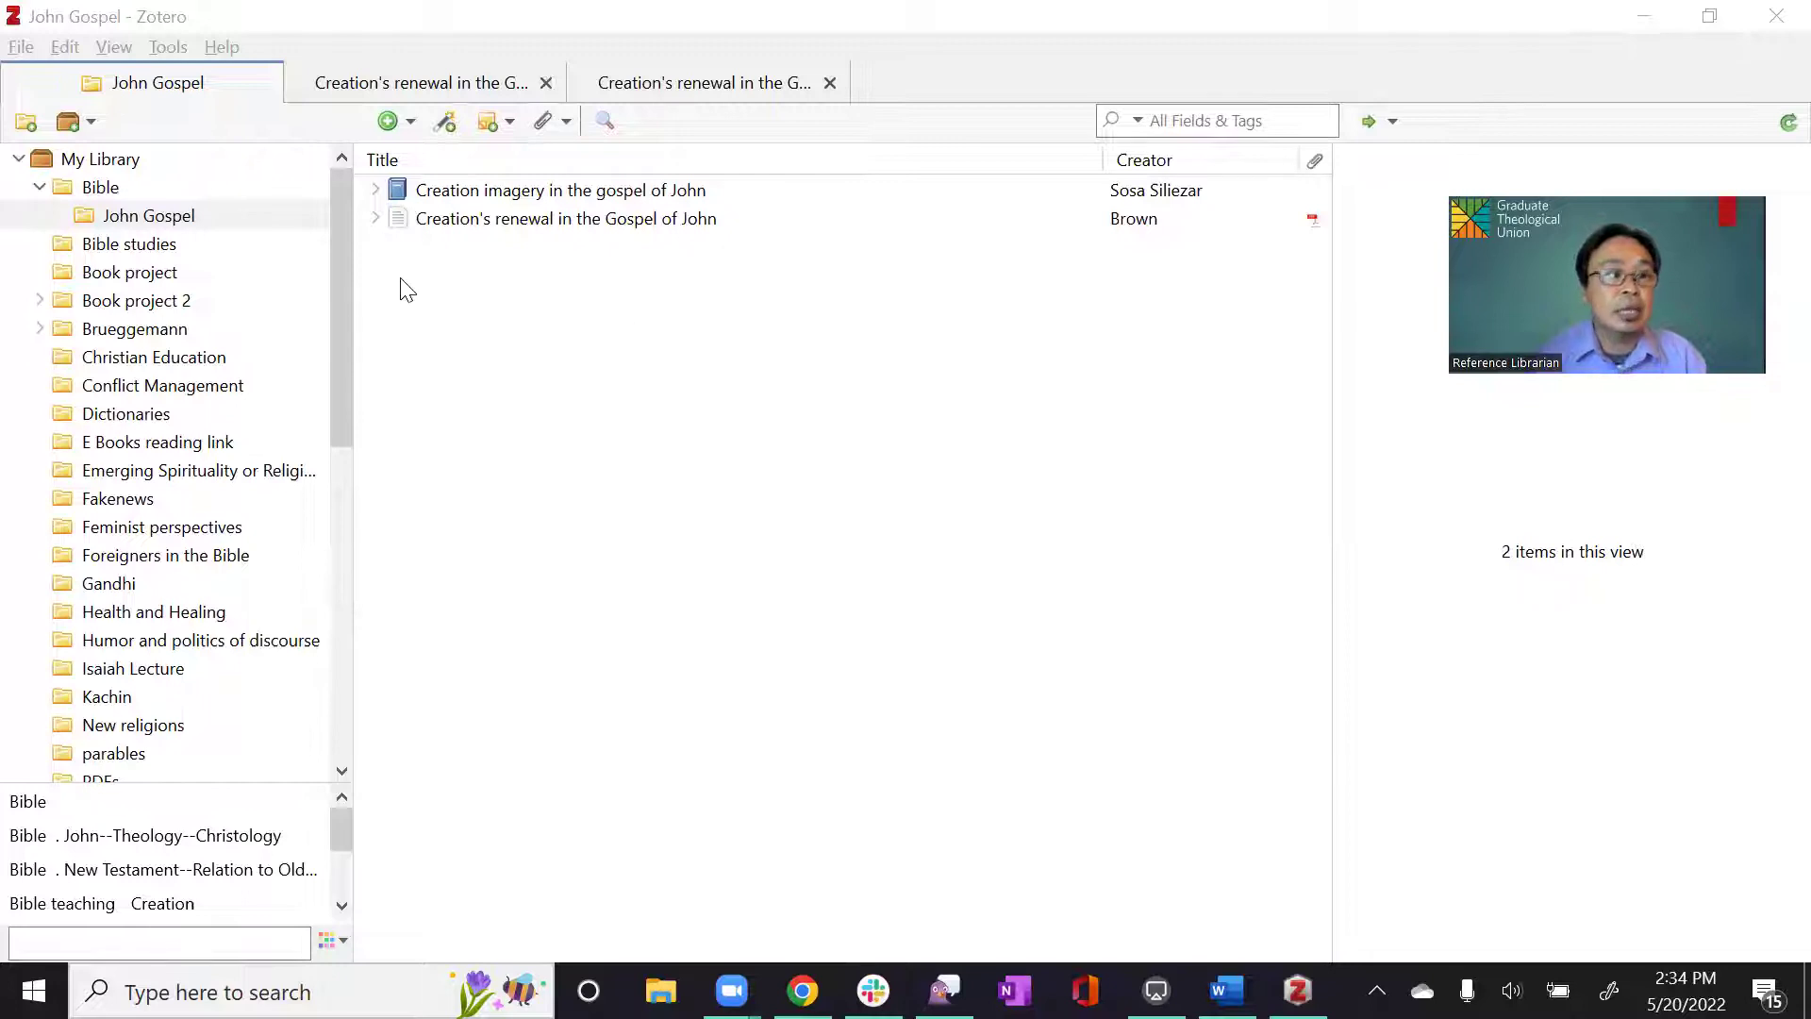
# Create a new collection named 'gospel'
pyautogui.click(70, 247)
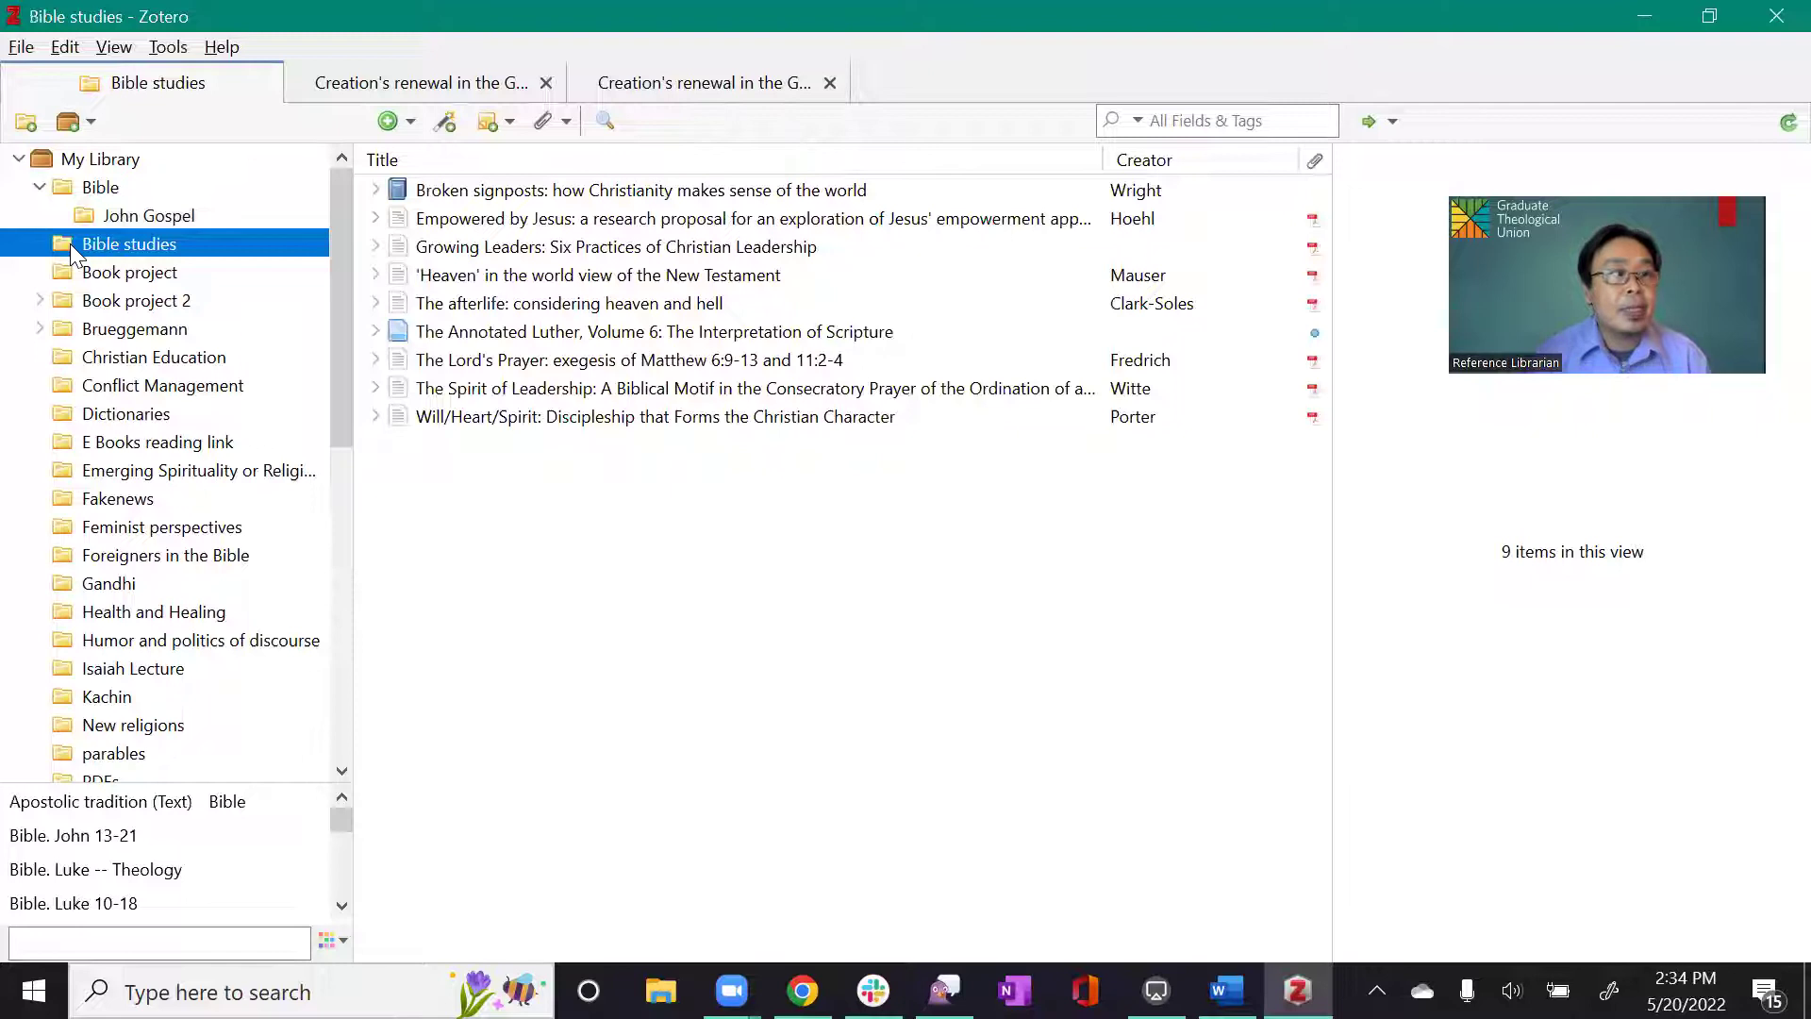
pyautogui.click(25, 122)
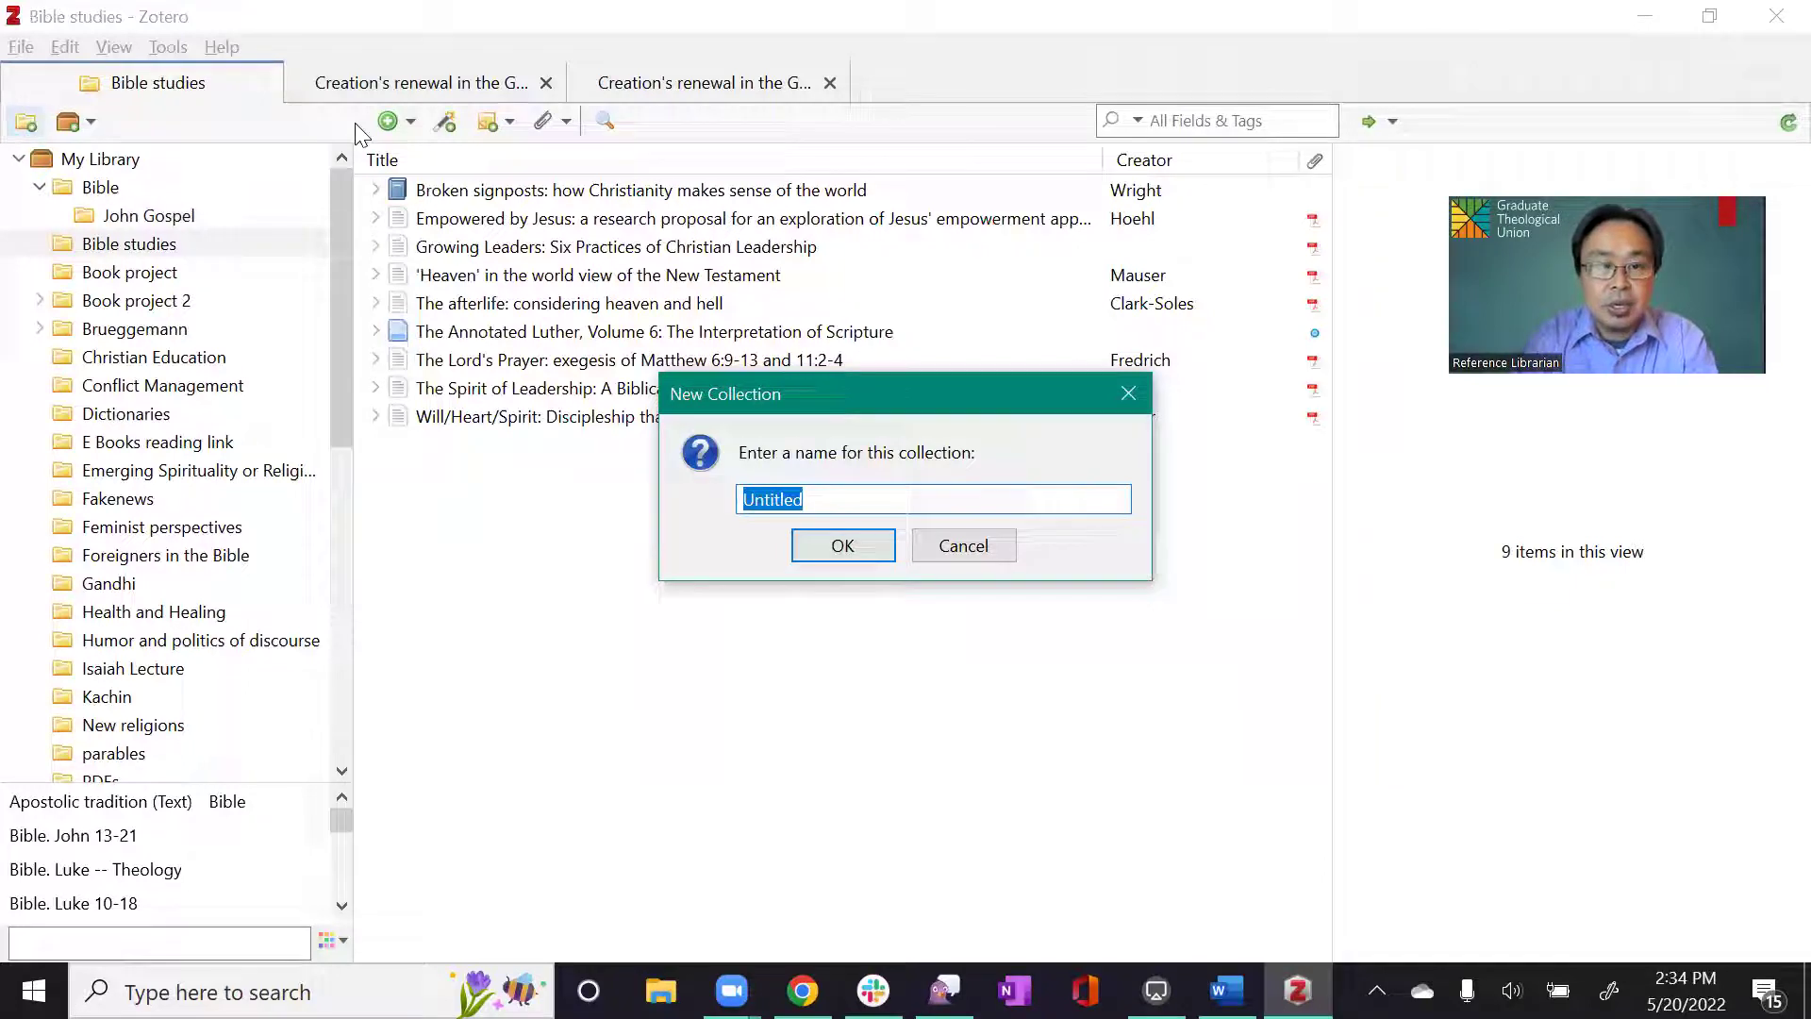
pyautogui.write('gos')
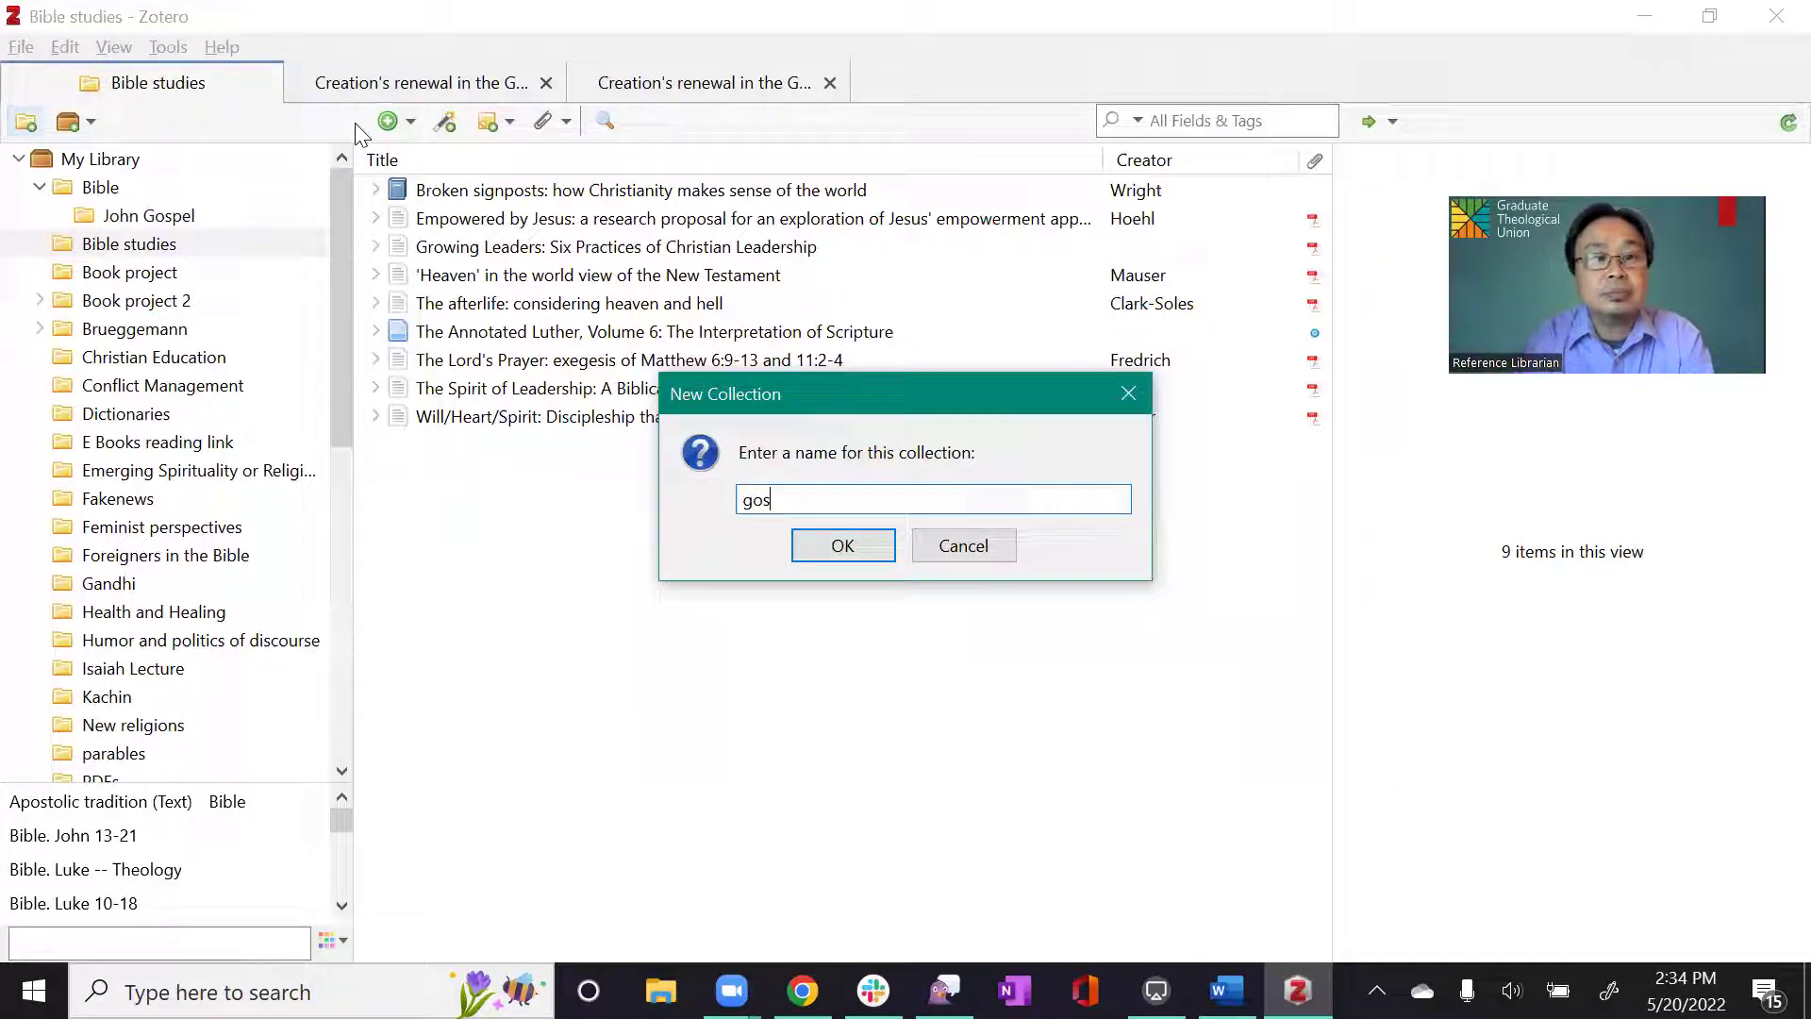
pyautogui.write('pel')
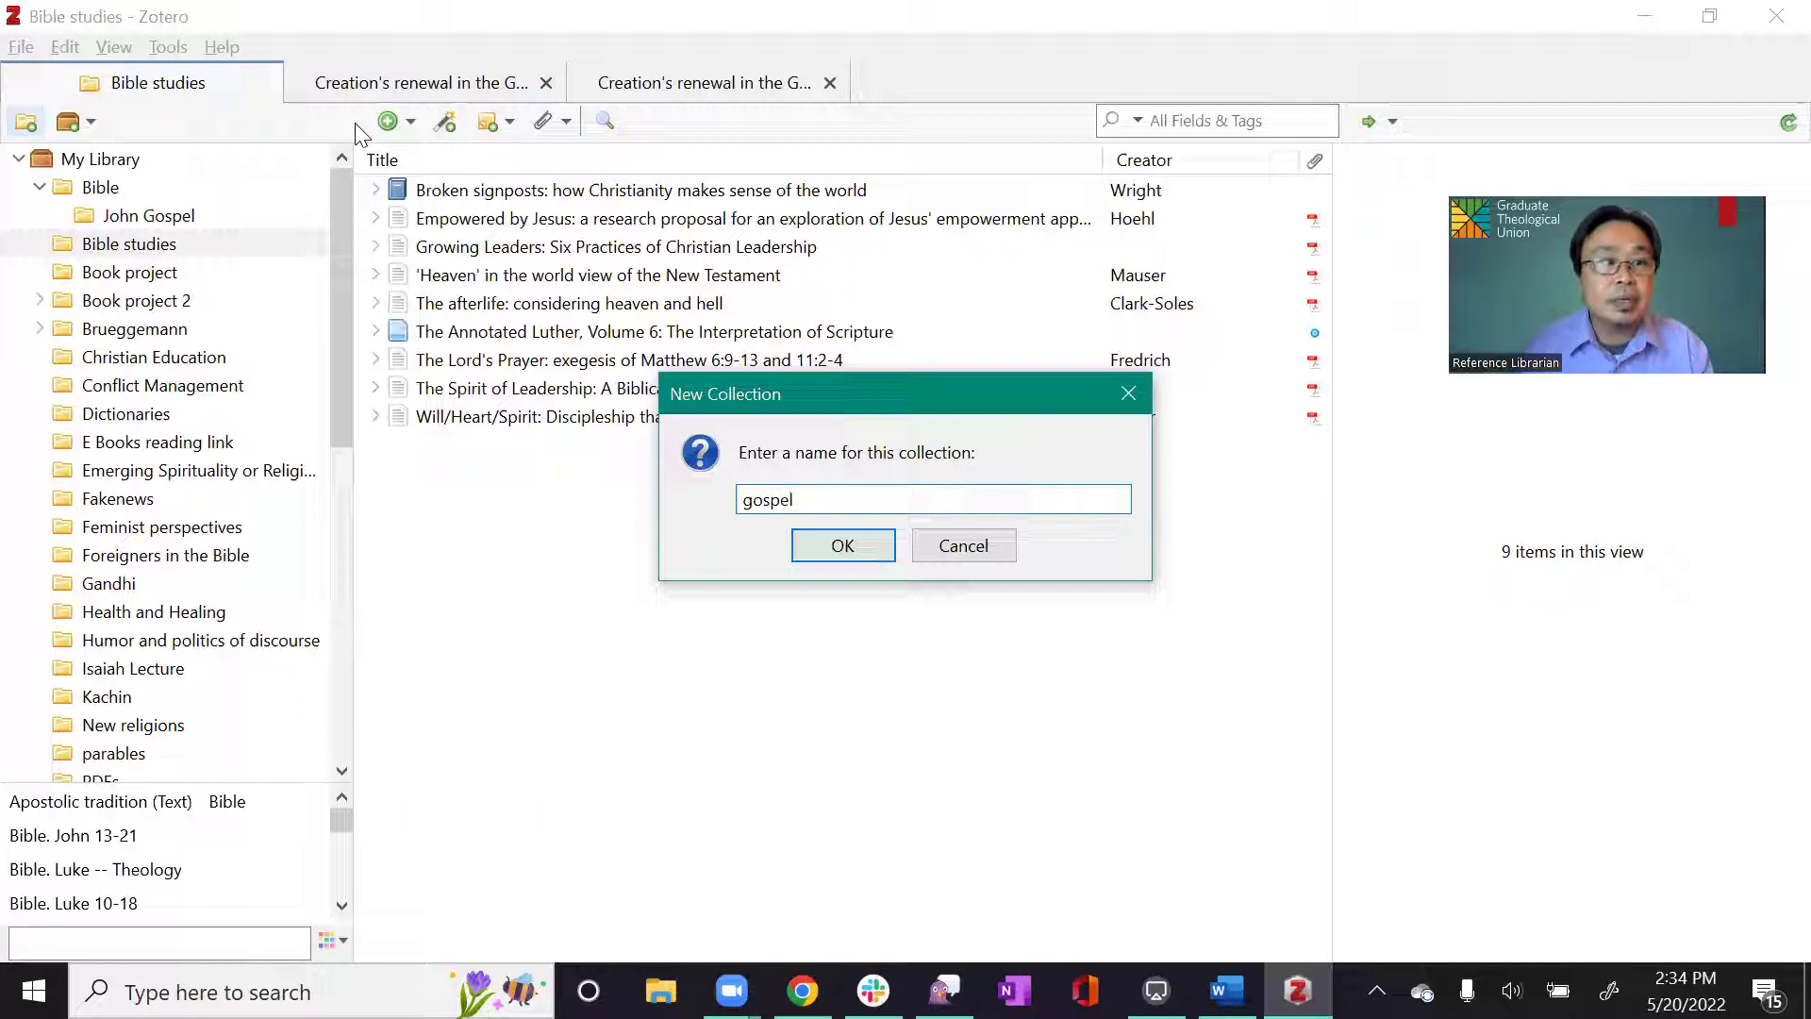
pyautogui.click(842, 547)
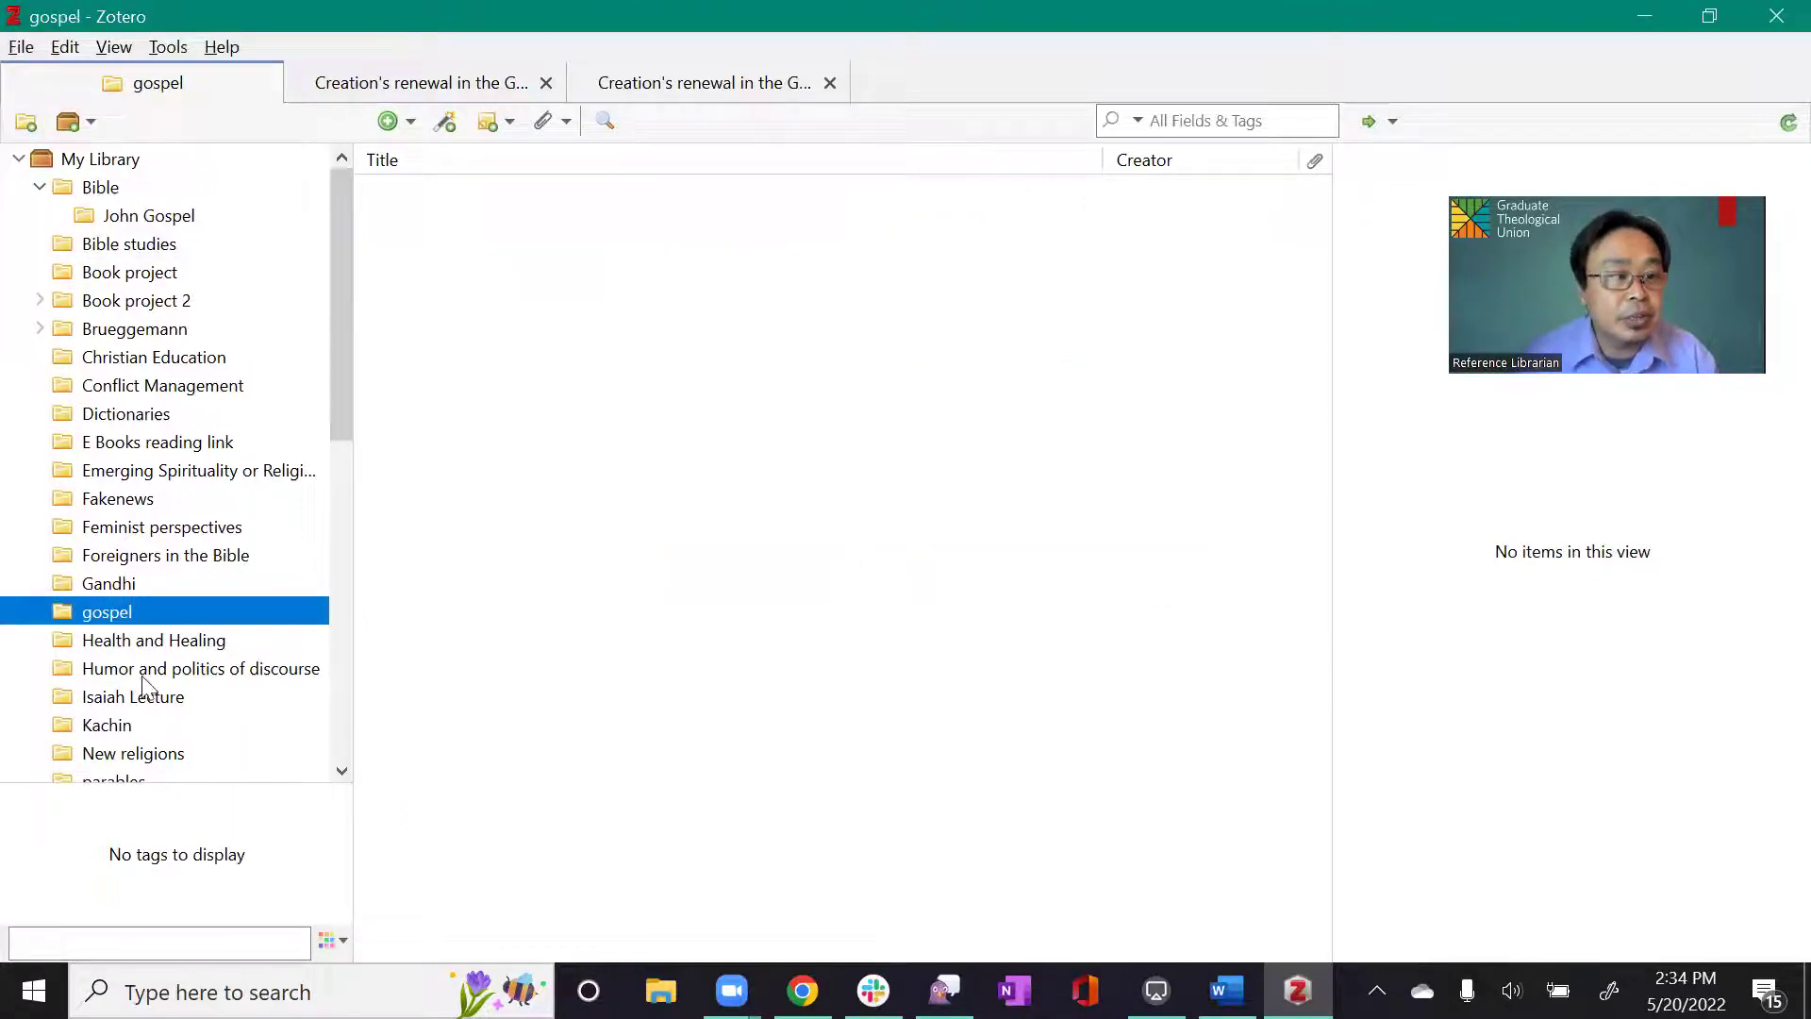
# Add a subcollection named 'john' inside 'gospel'
pyautogui.rightClick(151, 613)
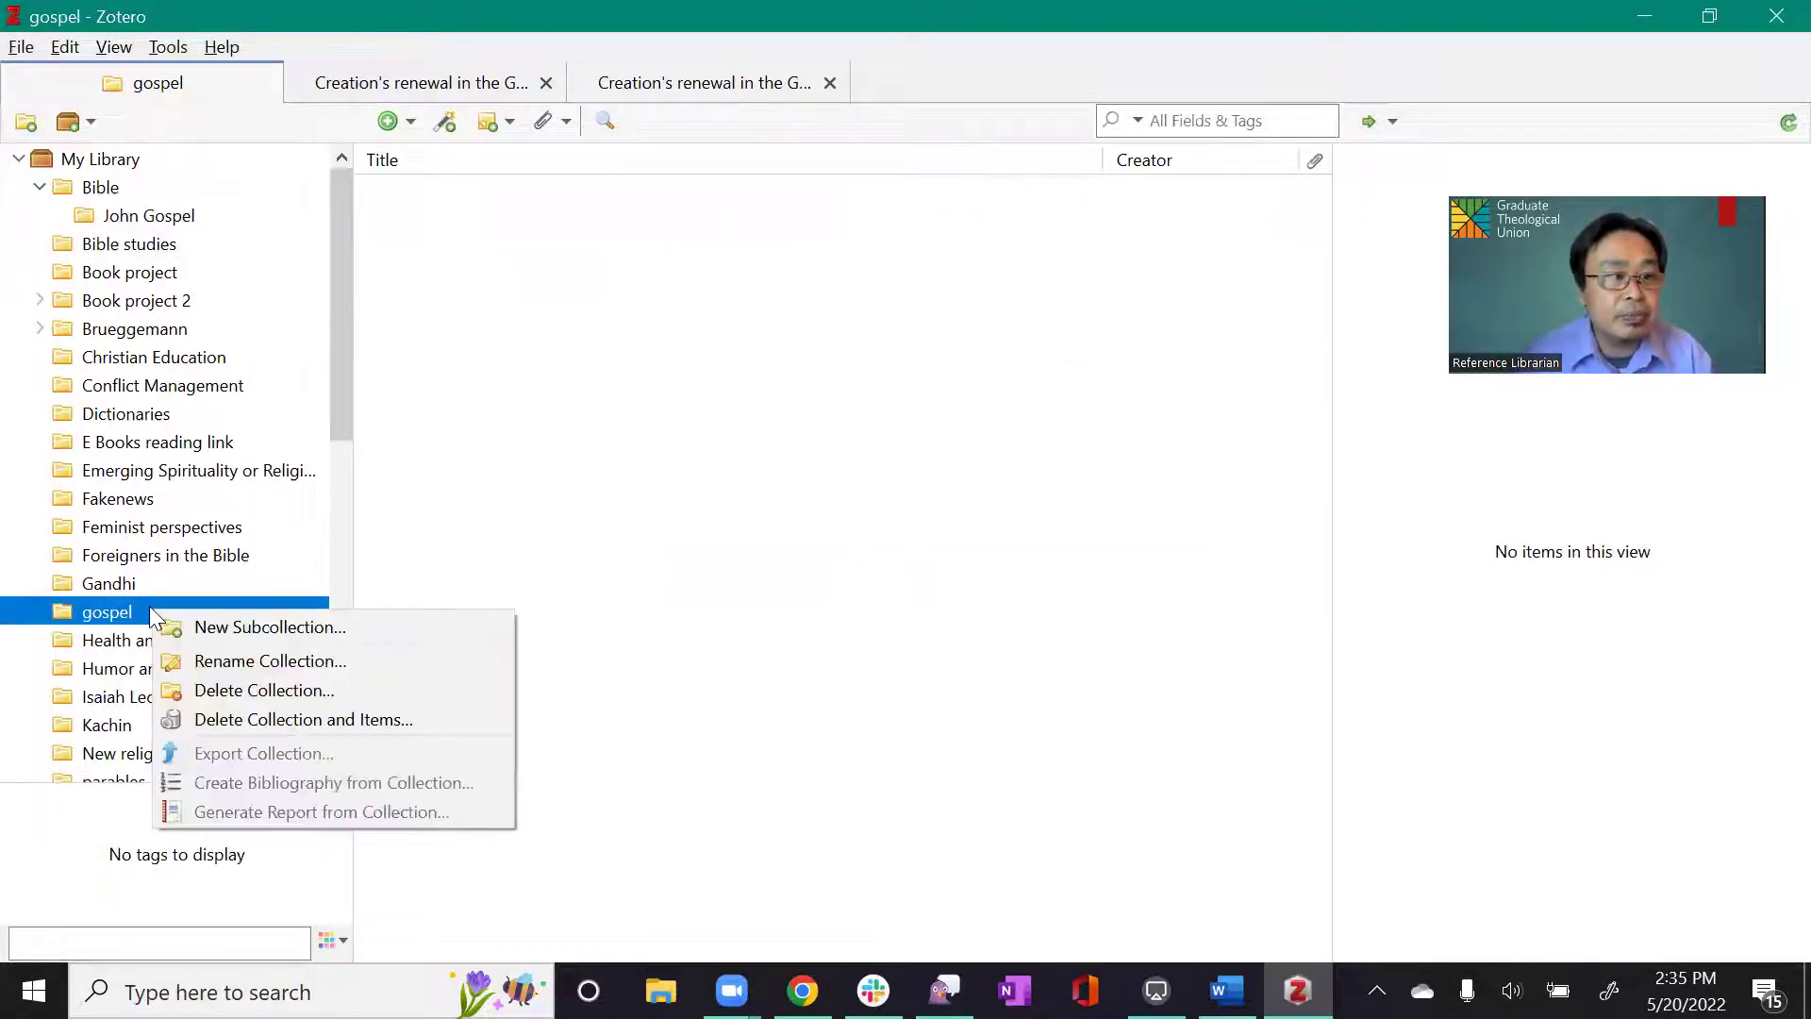
pyautogui.click(204, 627)
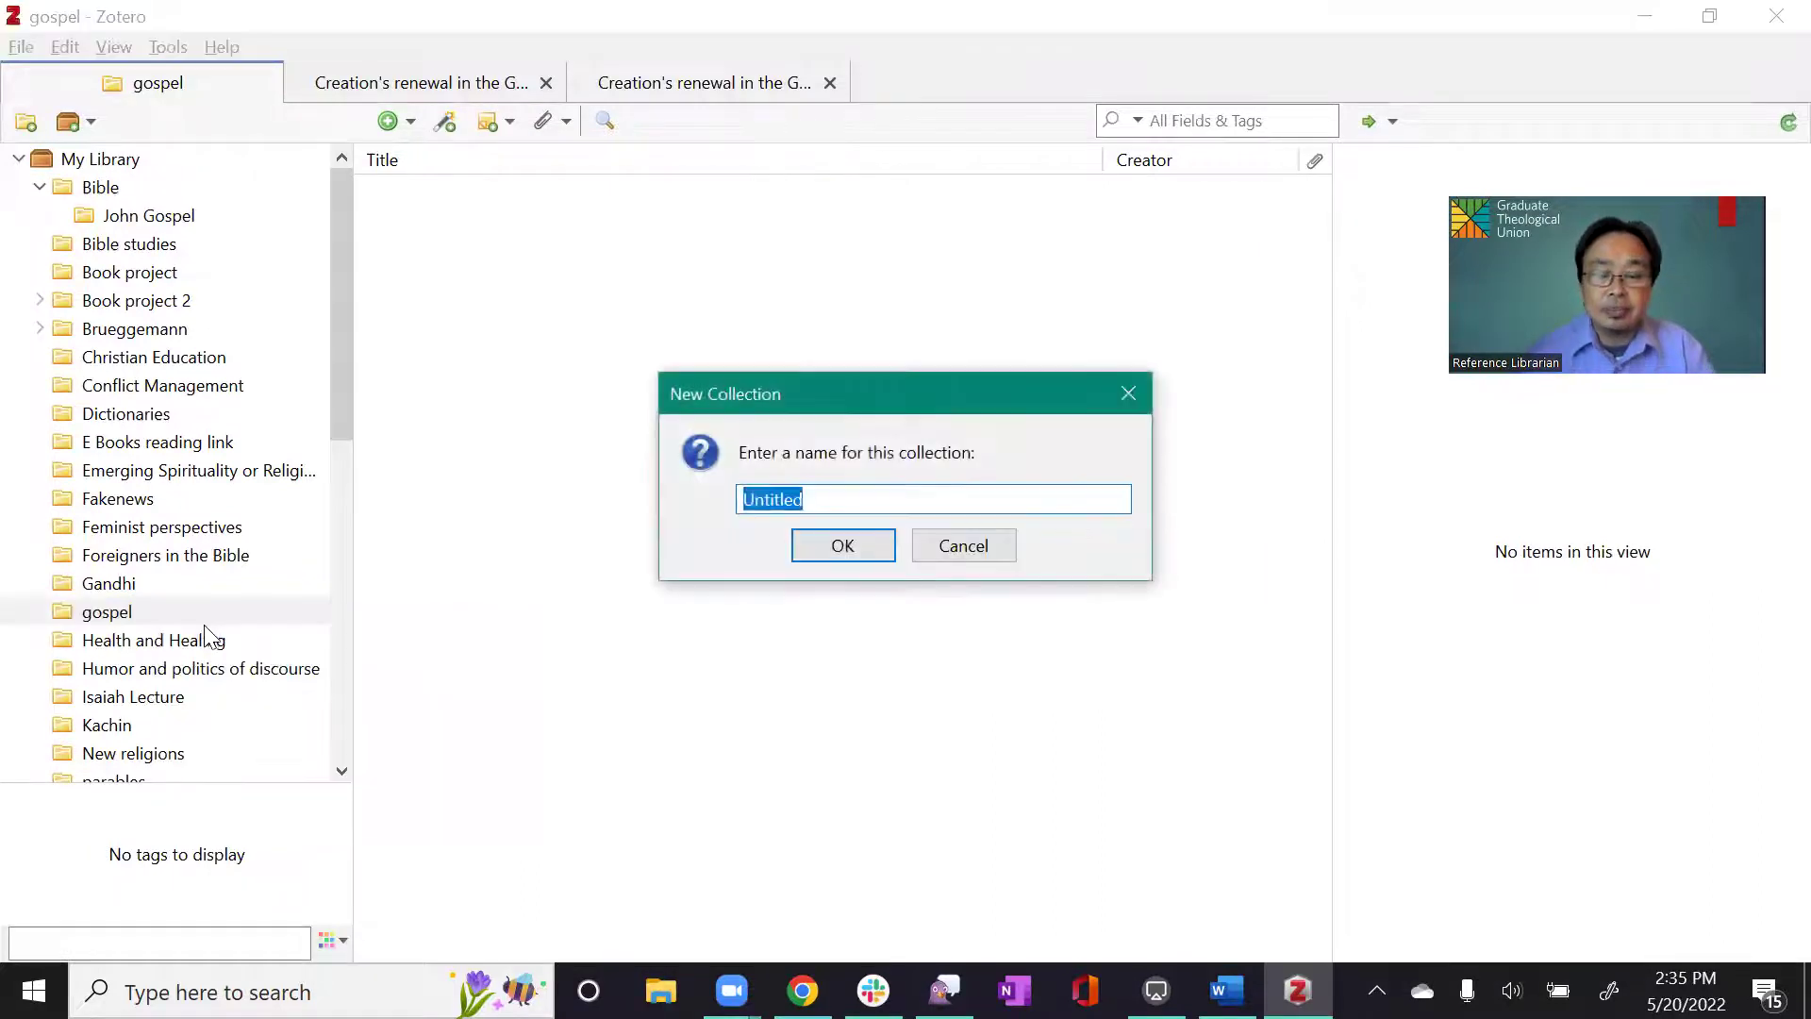
pyautogui.write('john')
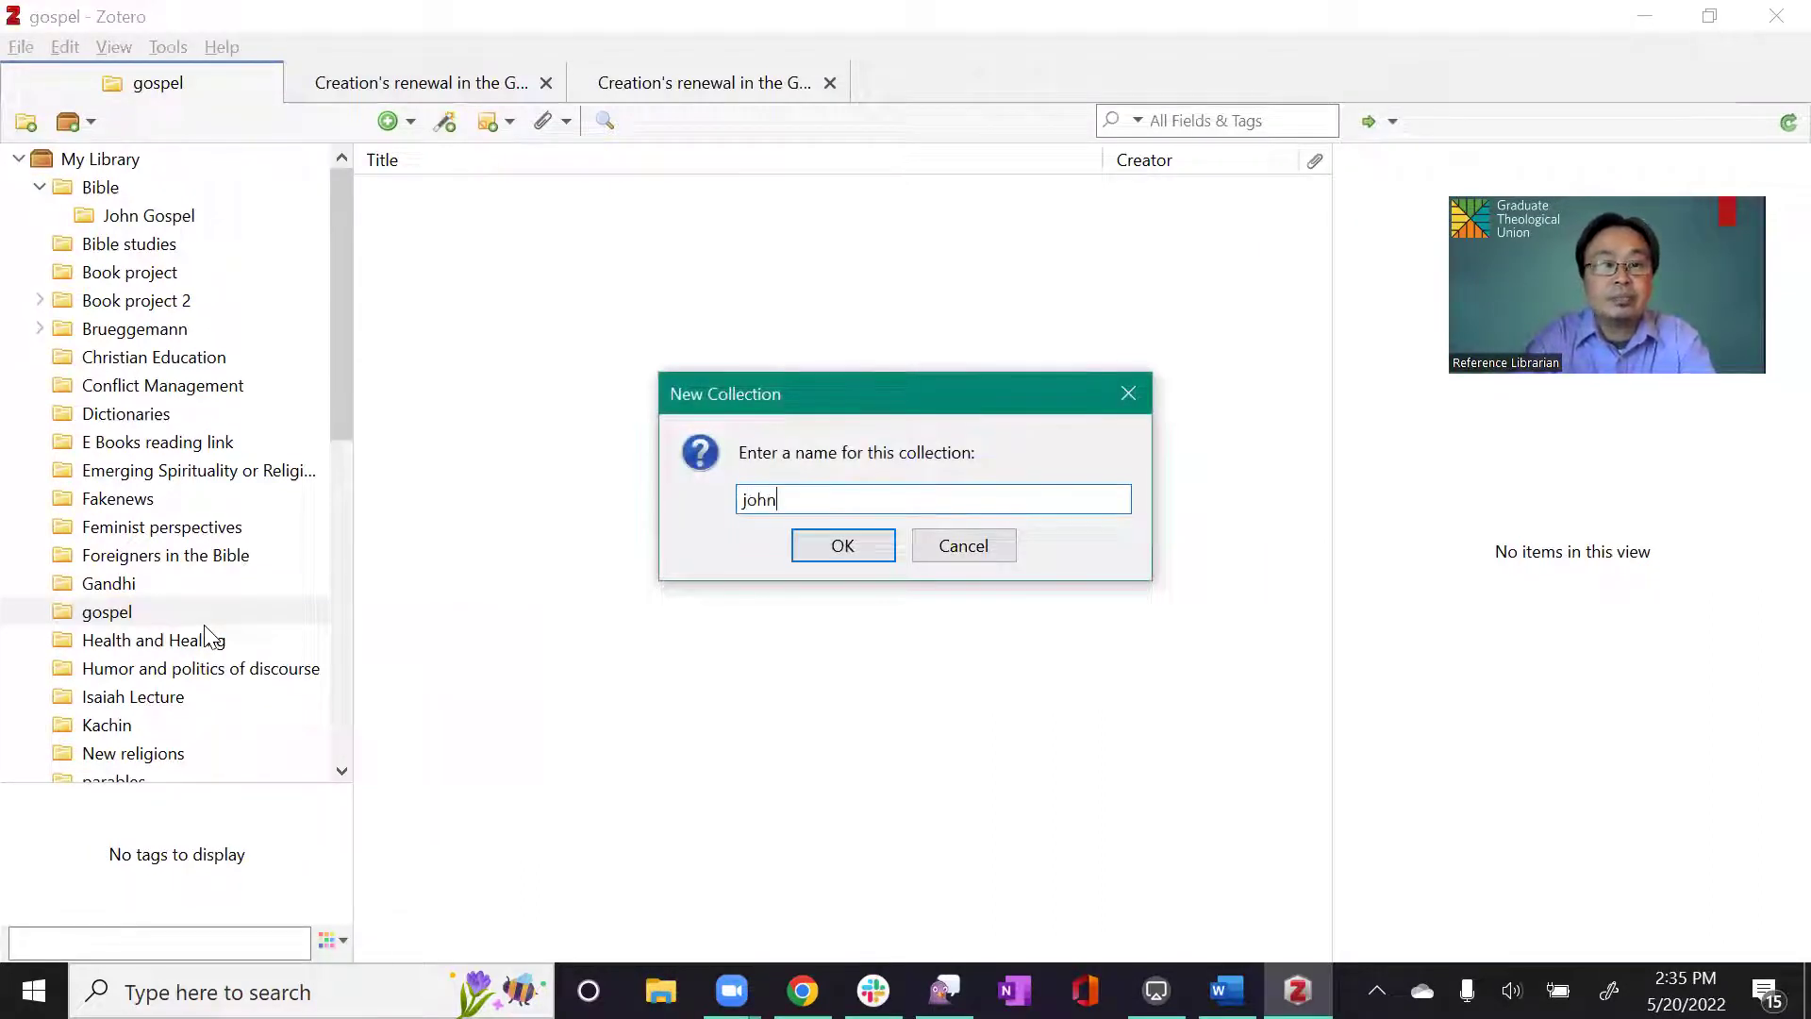
pyautogui.click(817, 548)
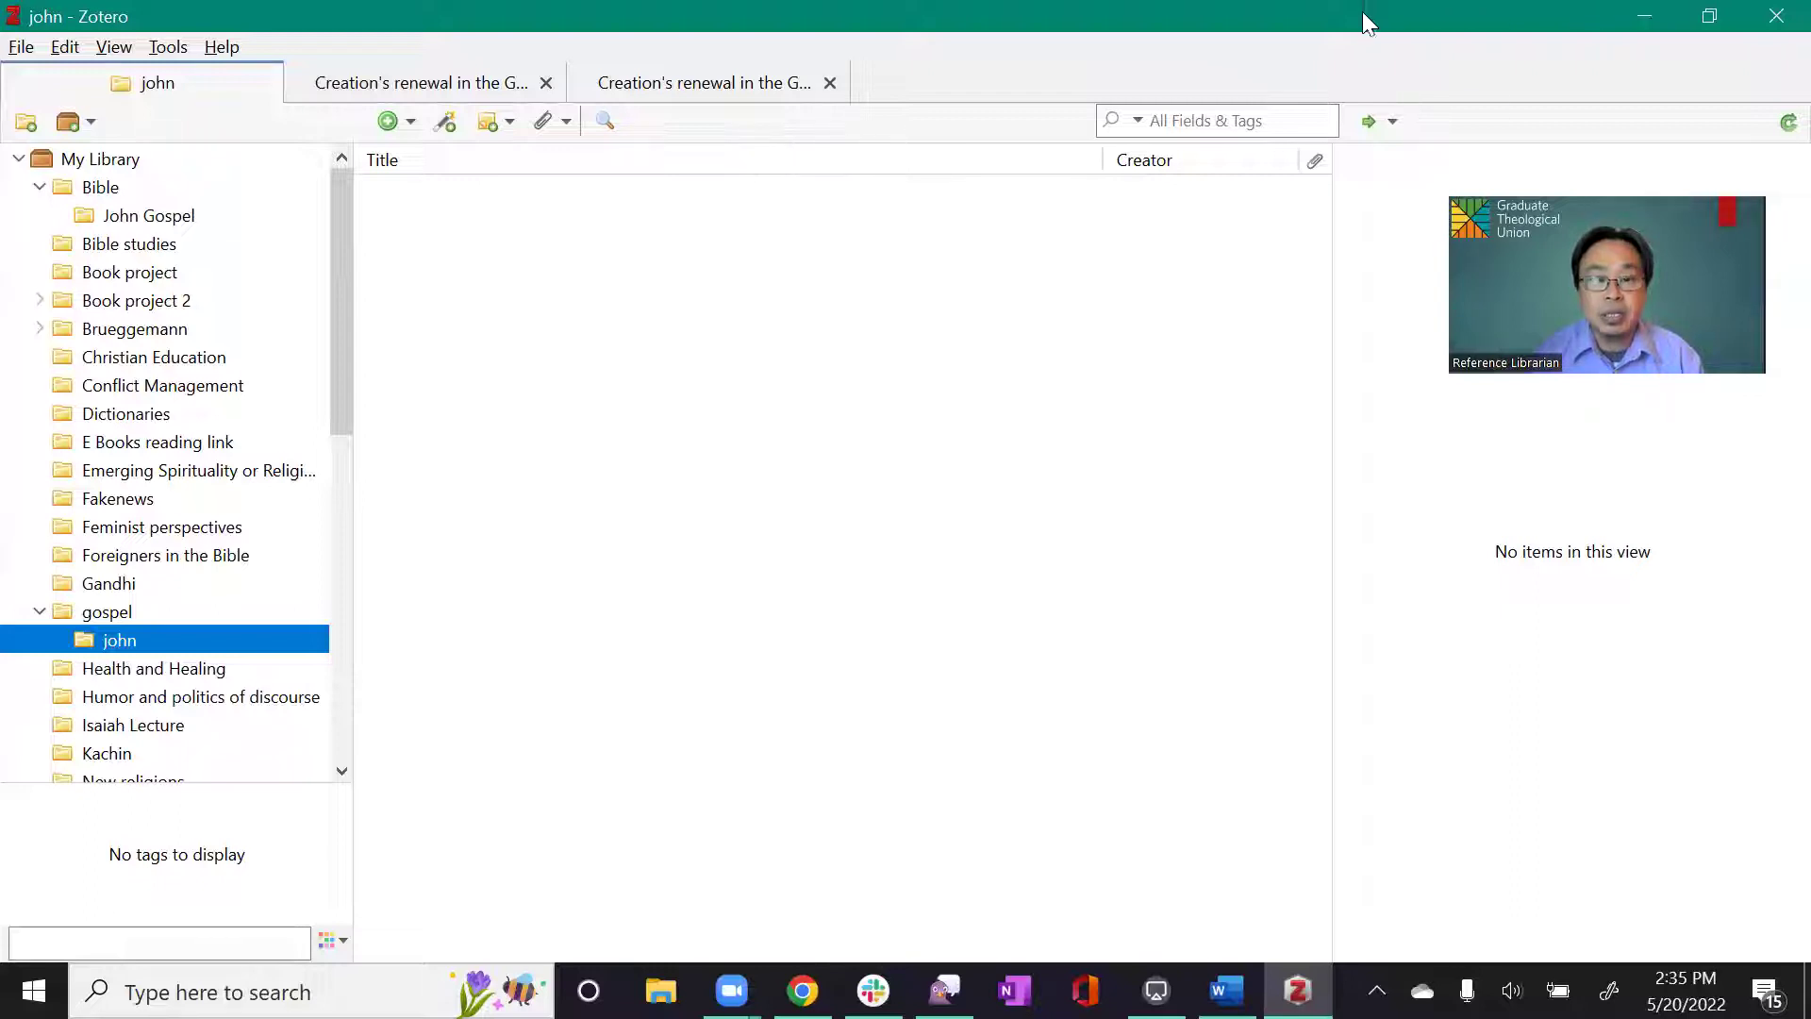
# Search the GTU Library for 'creation in the gospel of John', returning 498 results
pyautogui.click(802, 990)
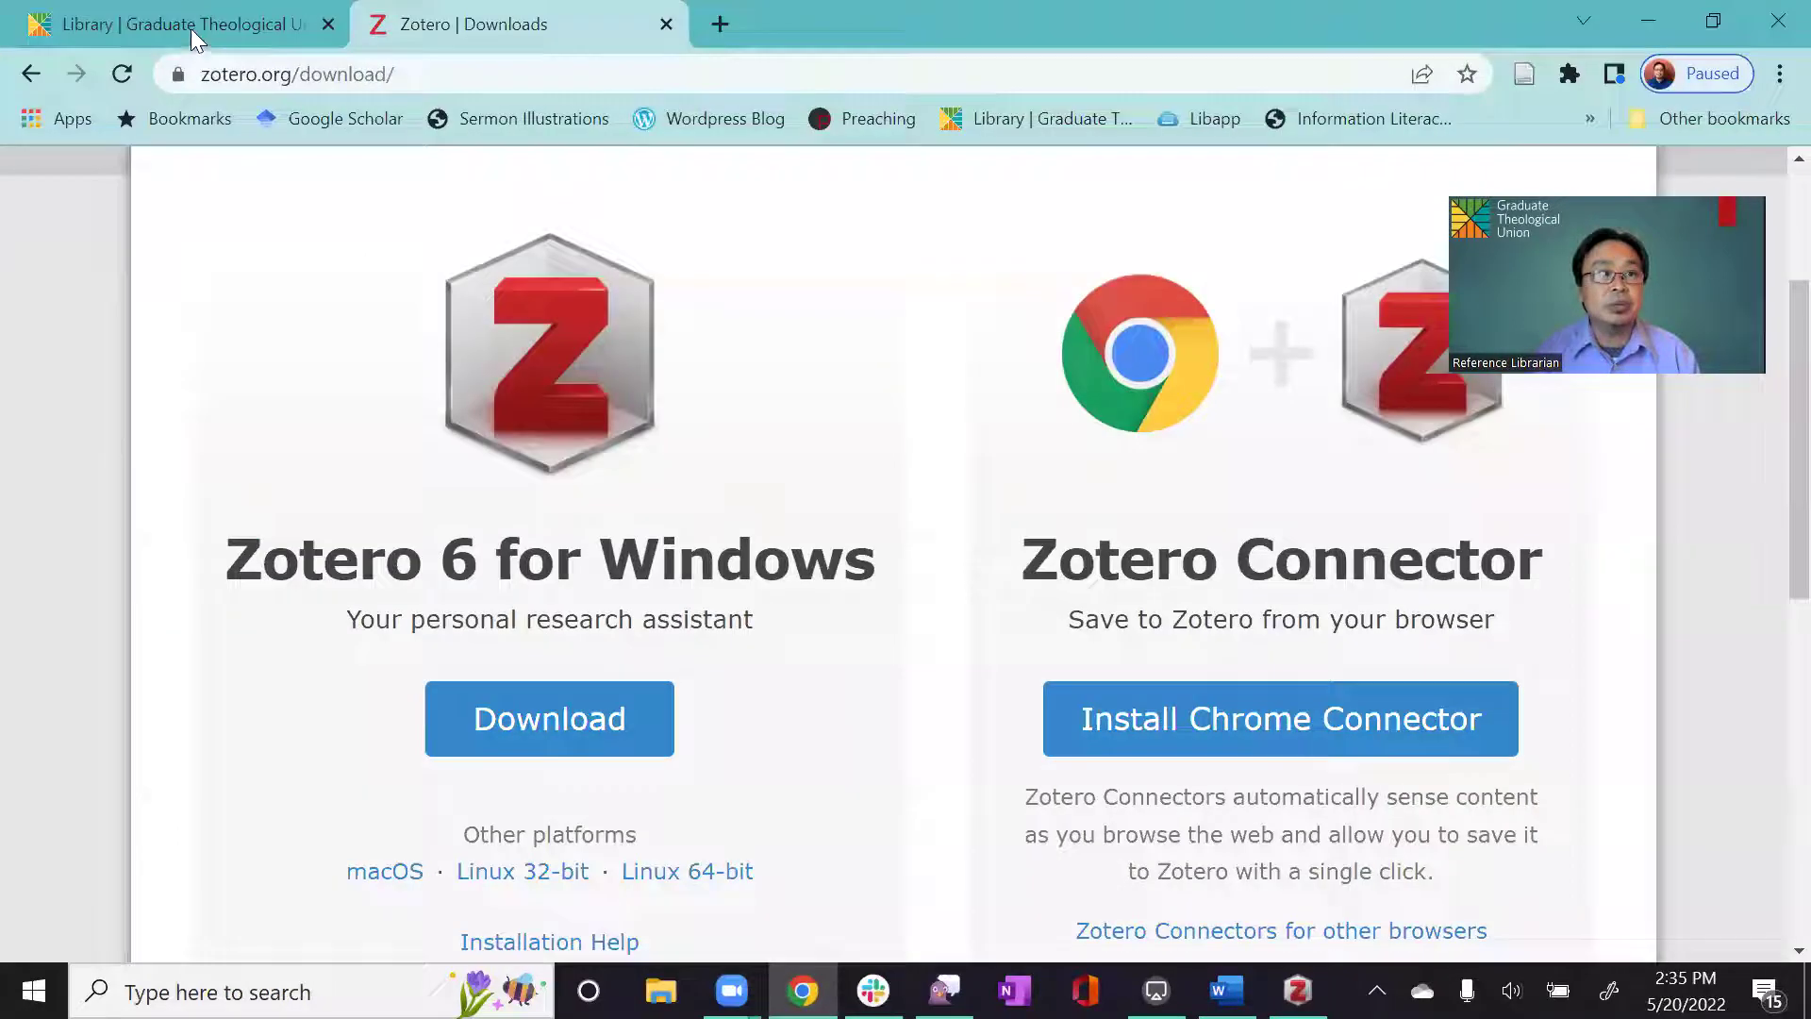
pyautogui.click(189, 24)
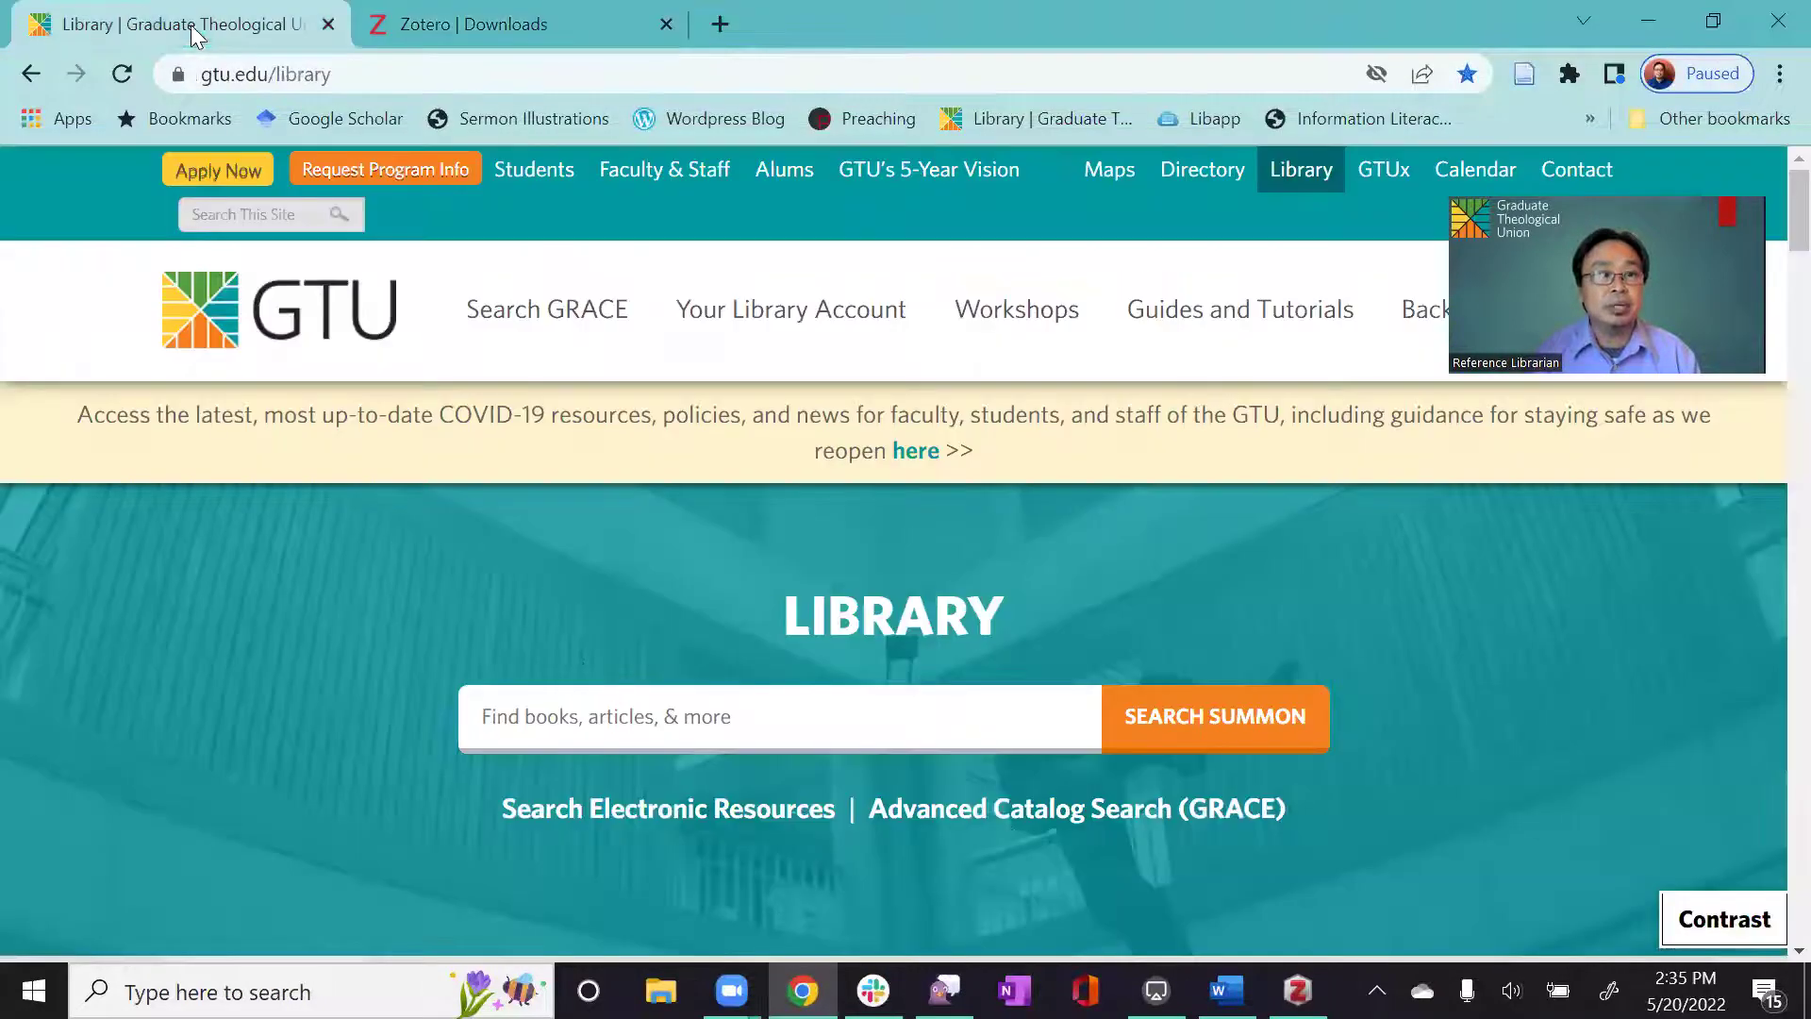
pyautogui.click(820, 700)
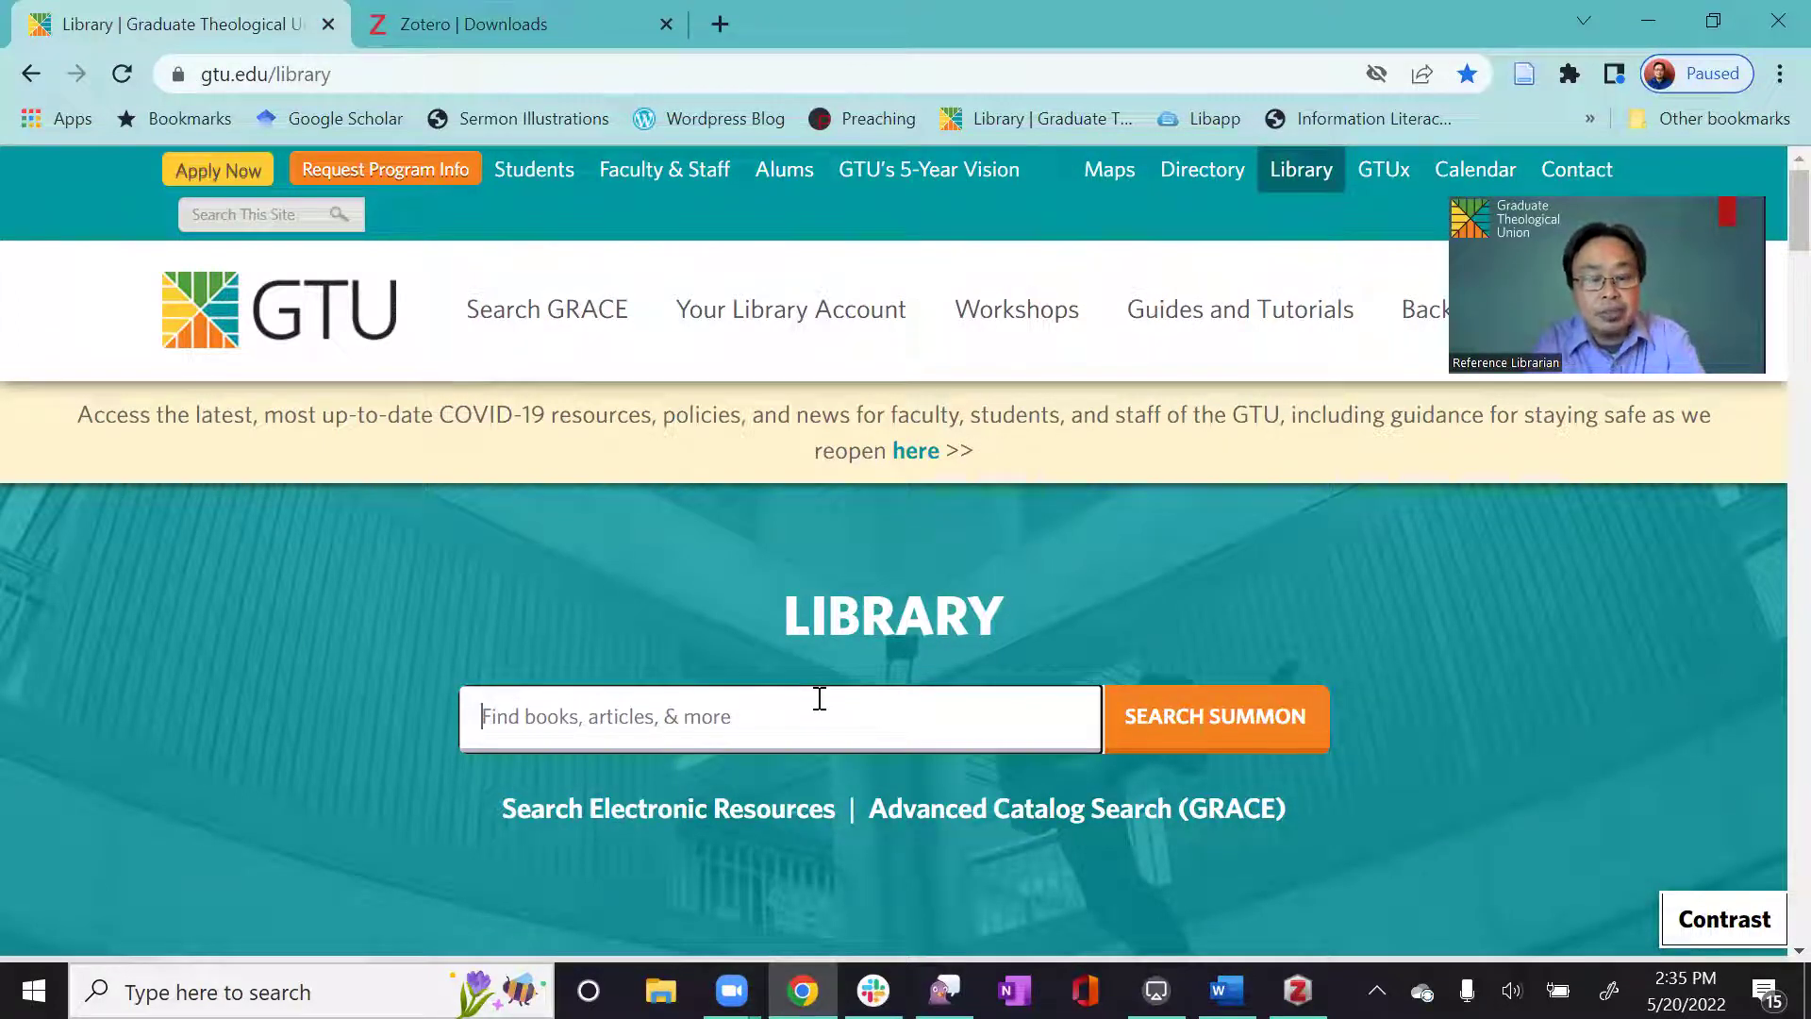
pyautogui.write('creatio')
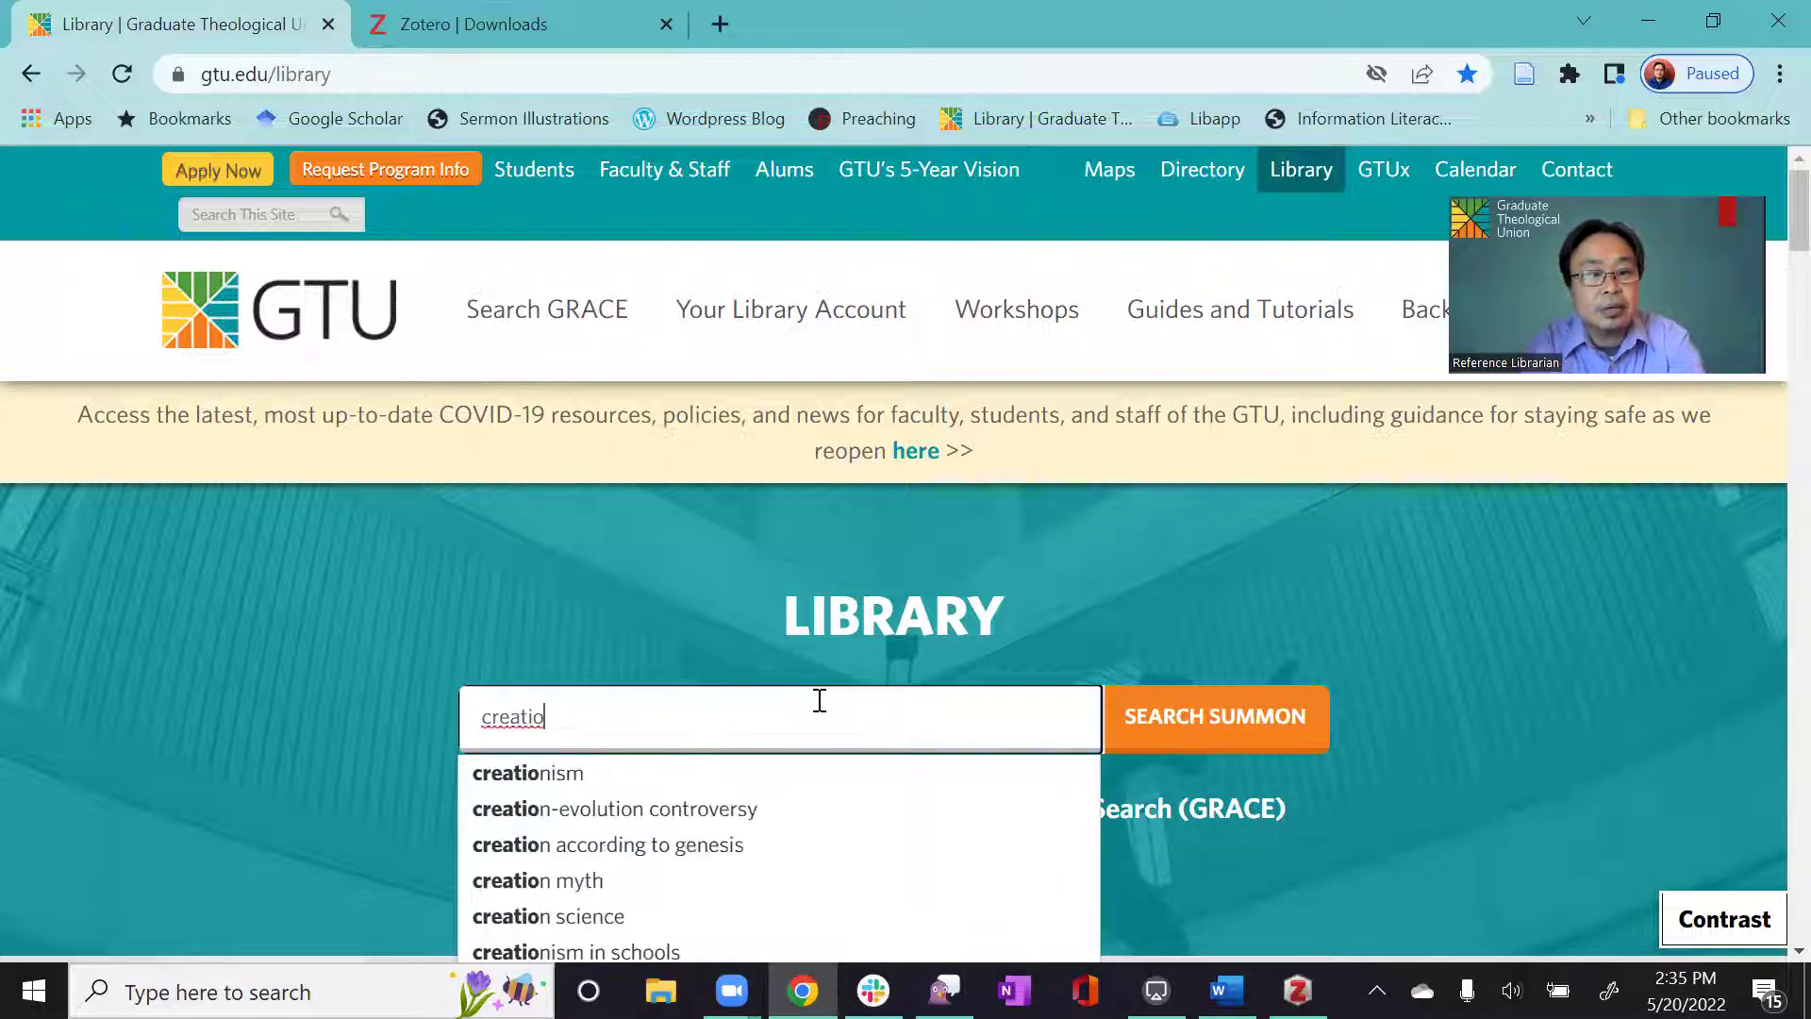
pyautogui.write('n')
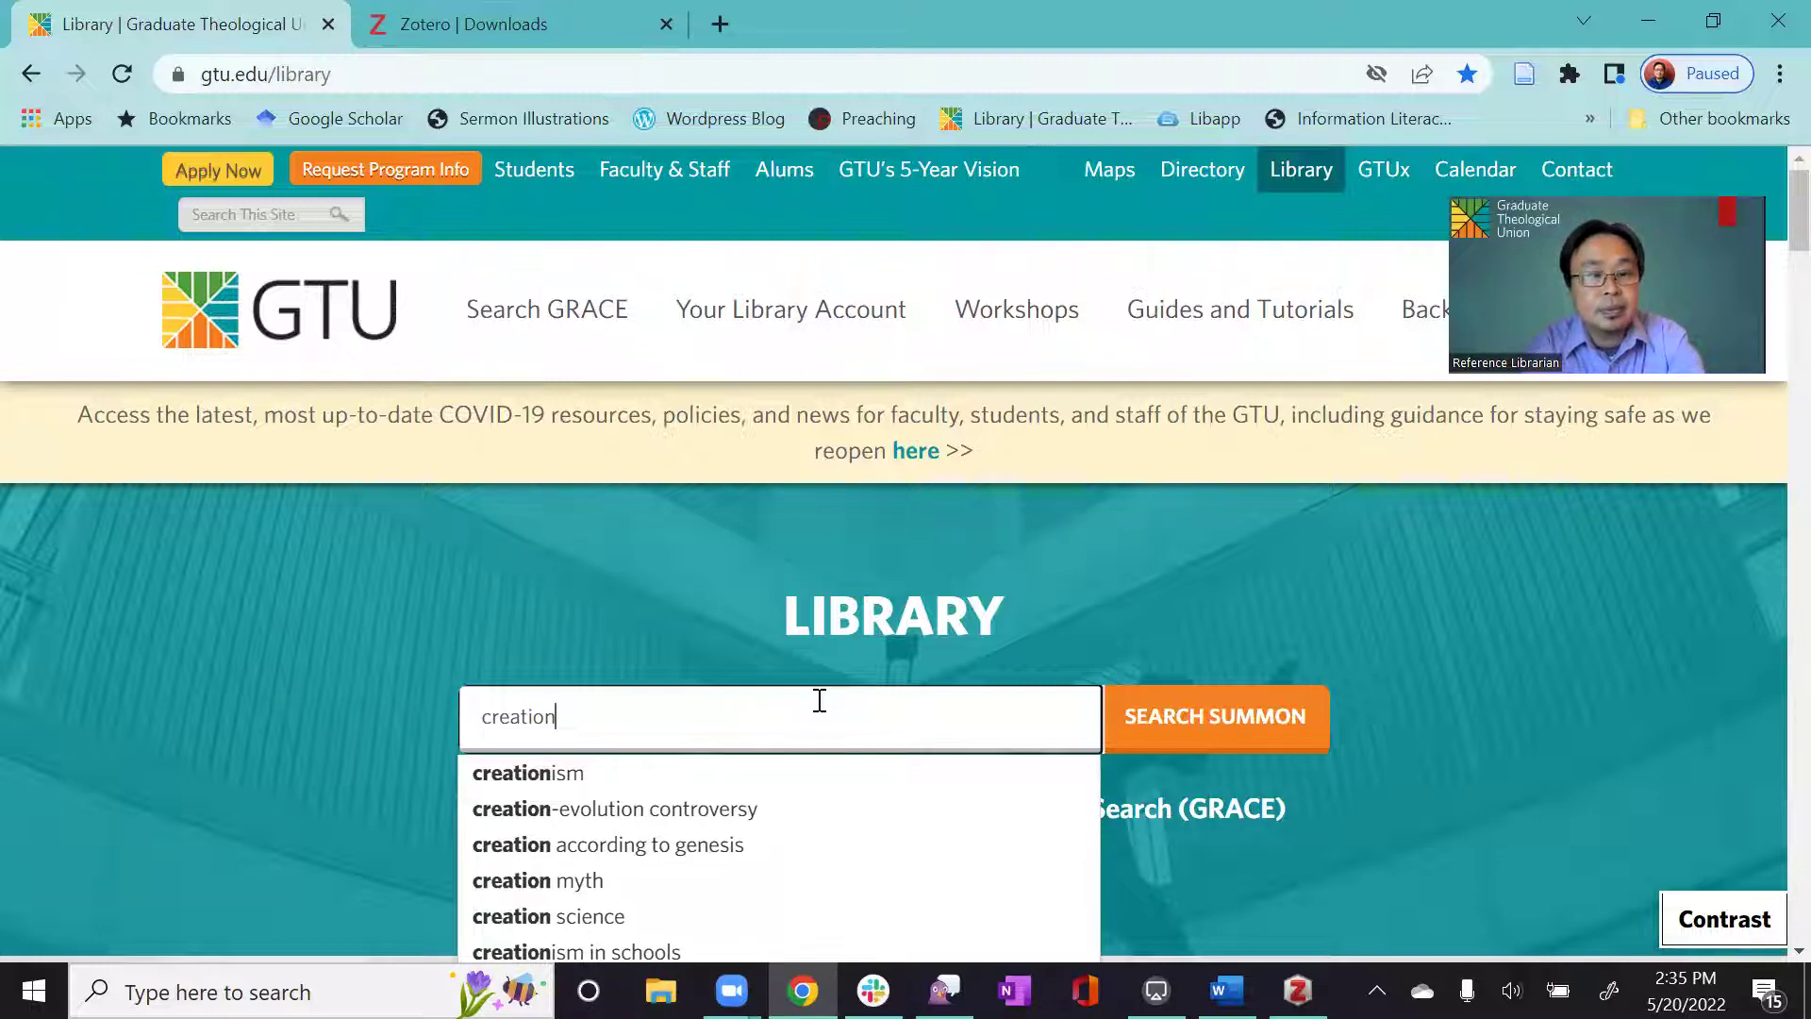
pyautogui.write('in ')
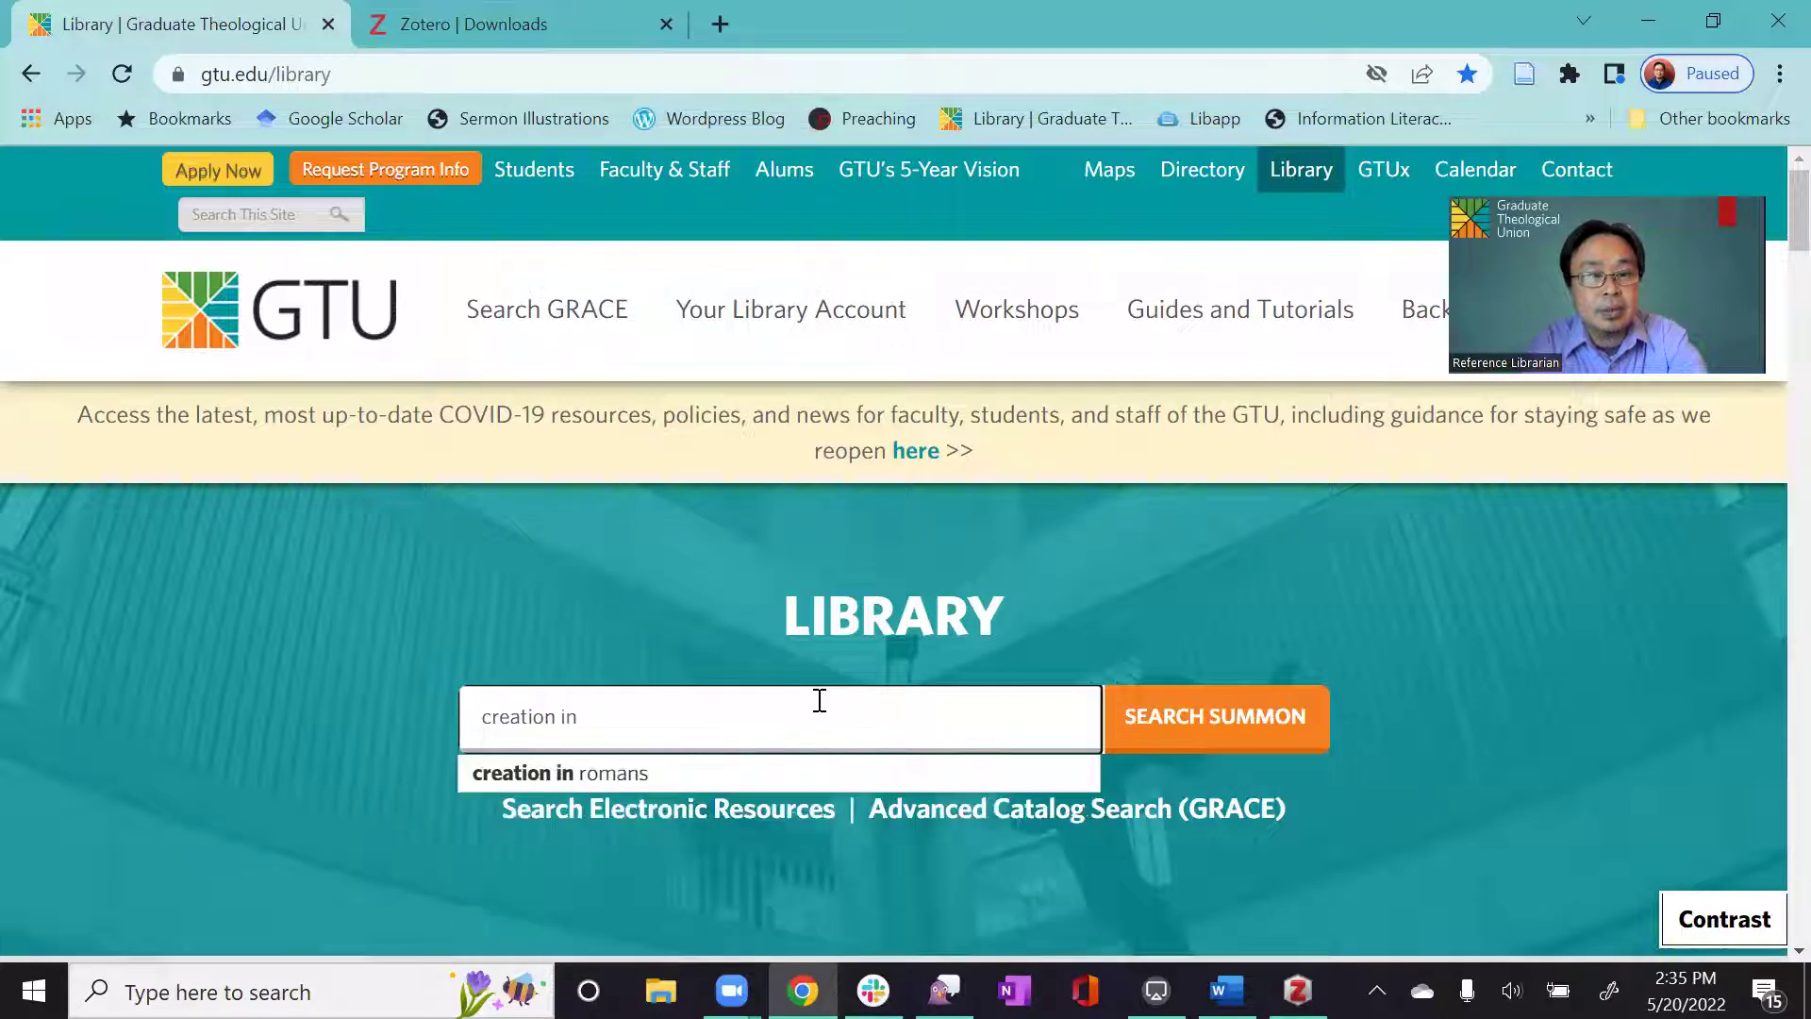
pyautogui.write('th')
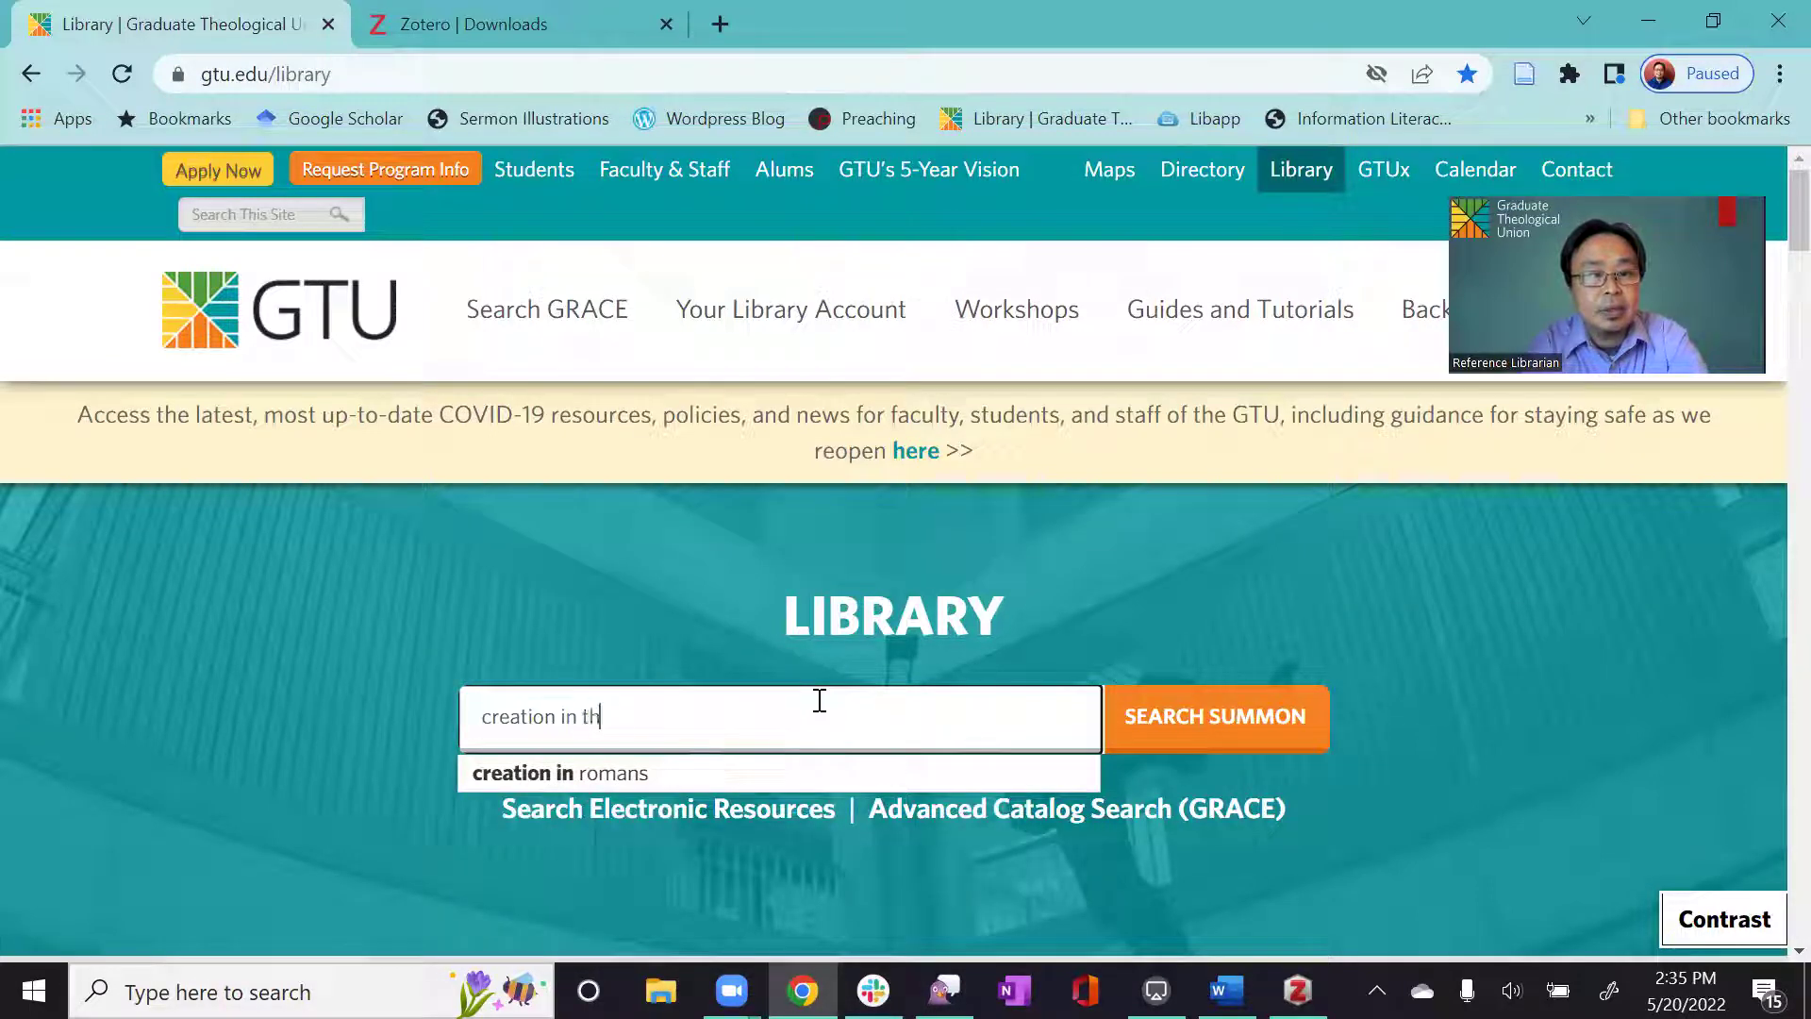
pyautogui.write('e gospel of J')
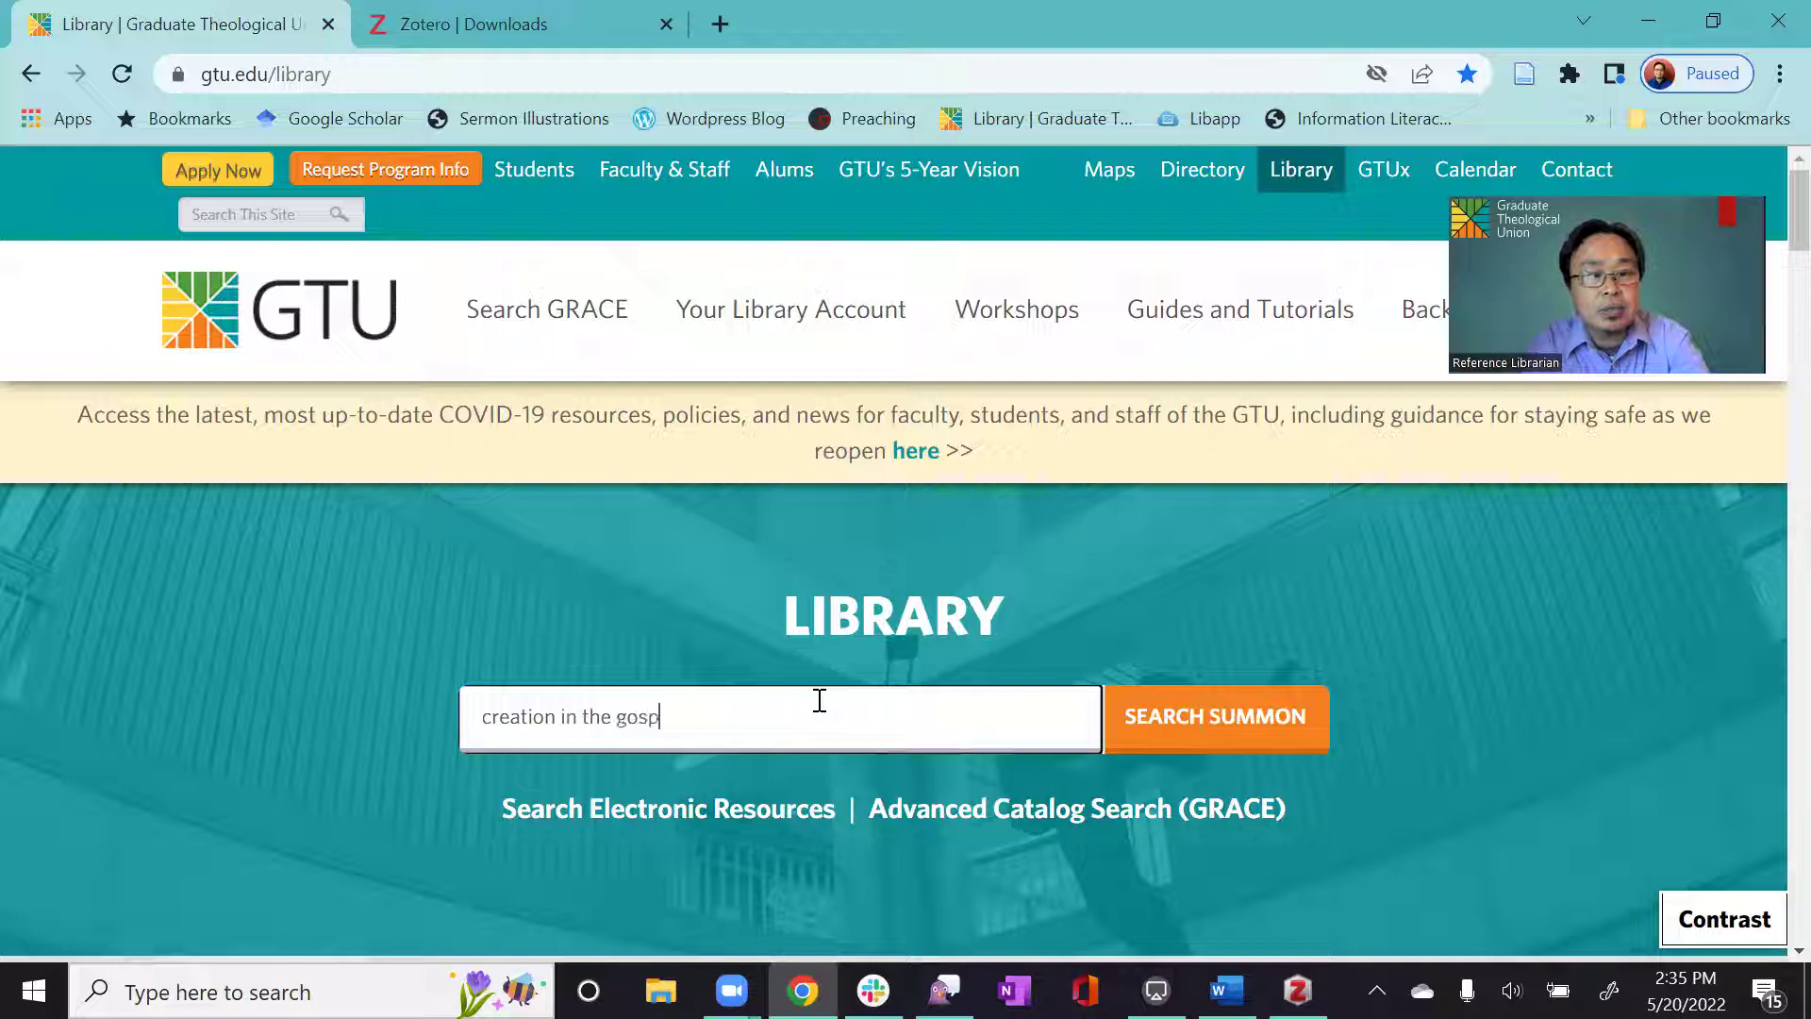
pyautogui.write('ohn')
pyautogui.click(1179, 721)
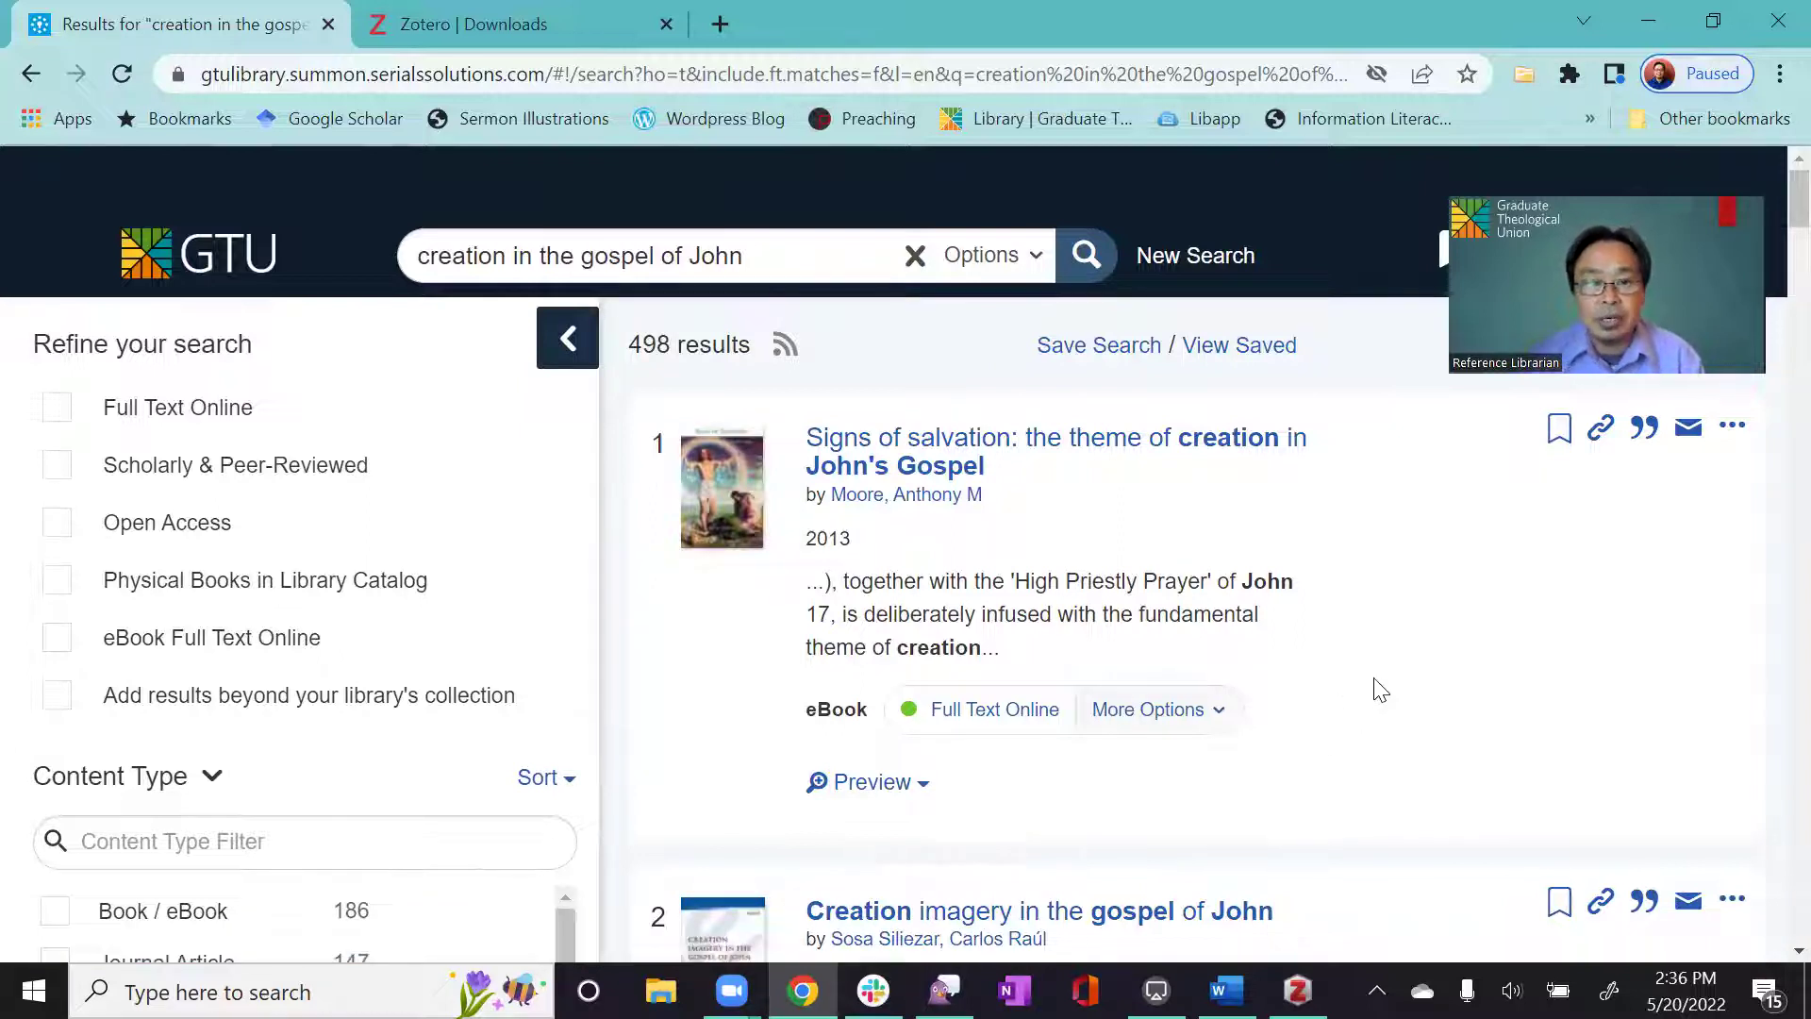
# Open the 'Creation imagery in the gospel of John' record and save it with the Zotero Connector
pyautogui.scroll(-5, 1377, 693)
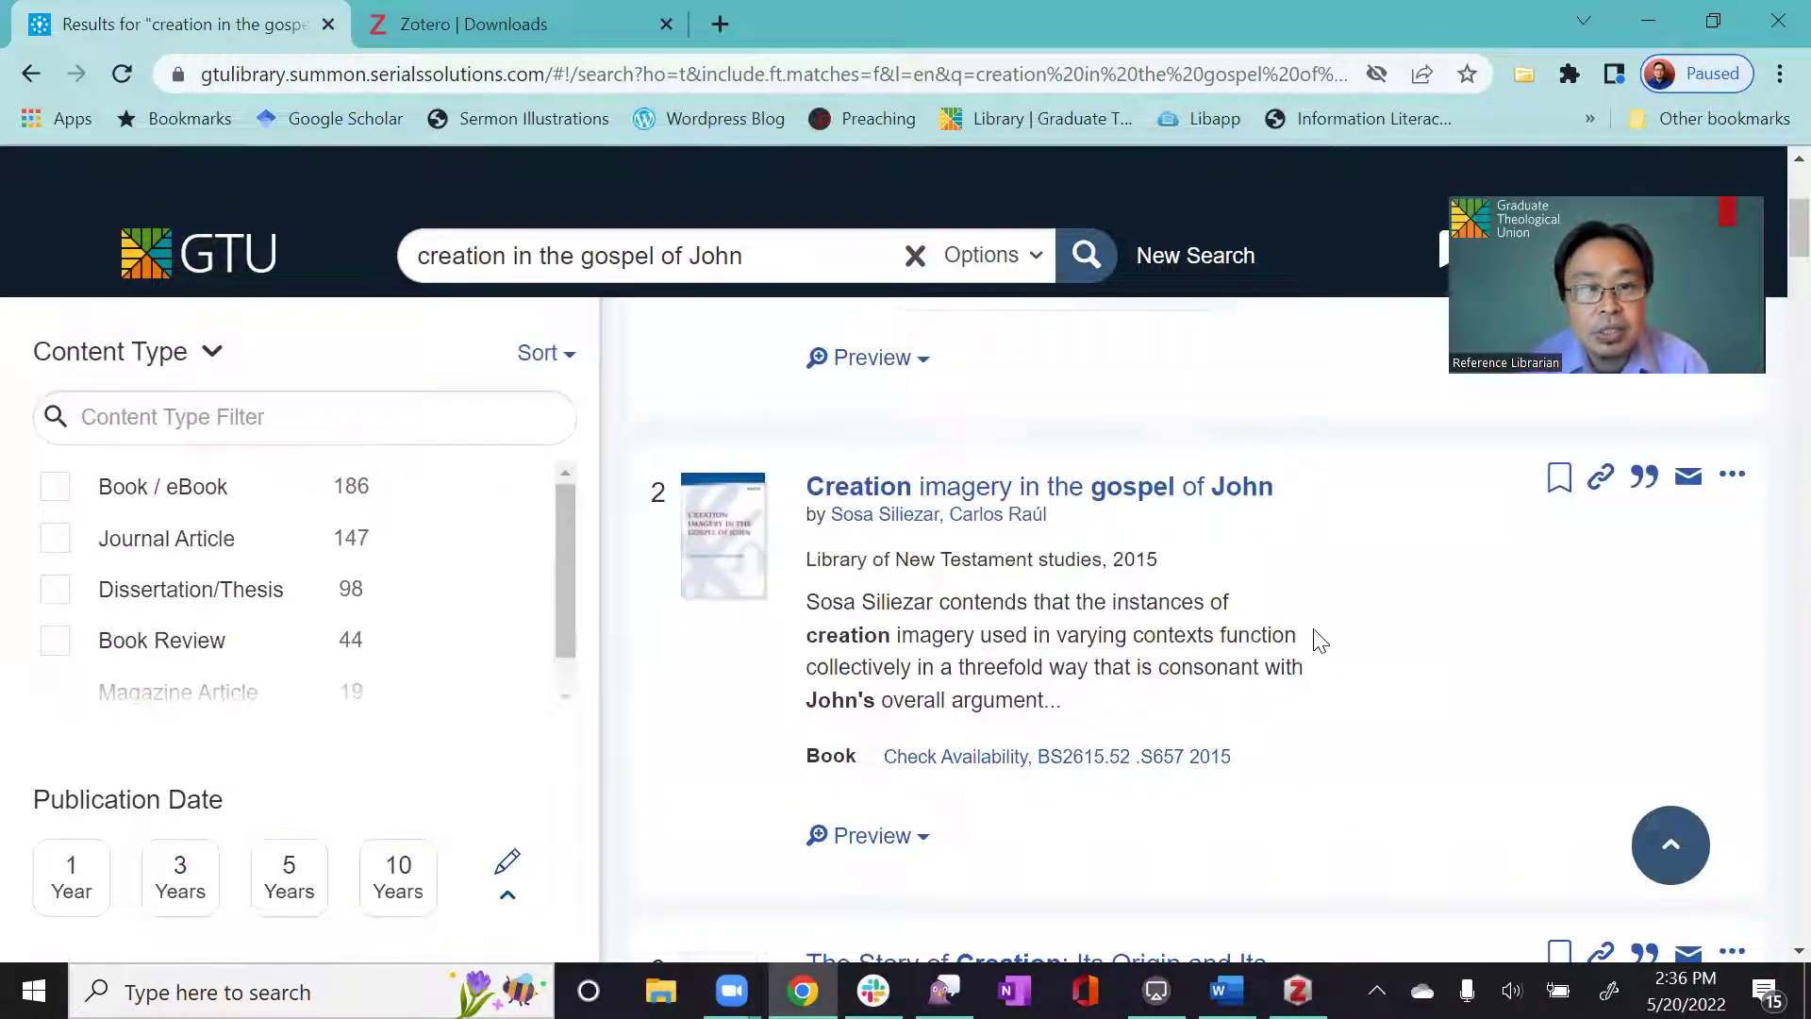
pyautogui.click(1120, 487)
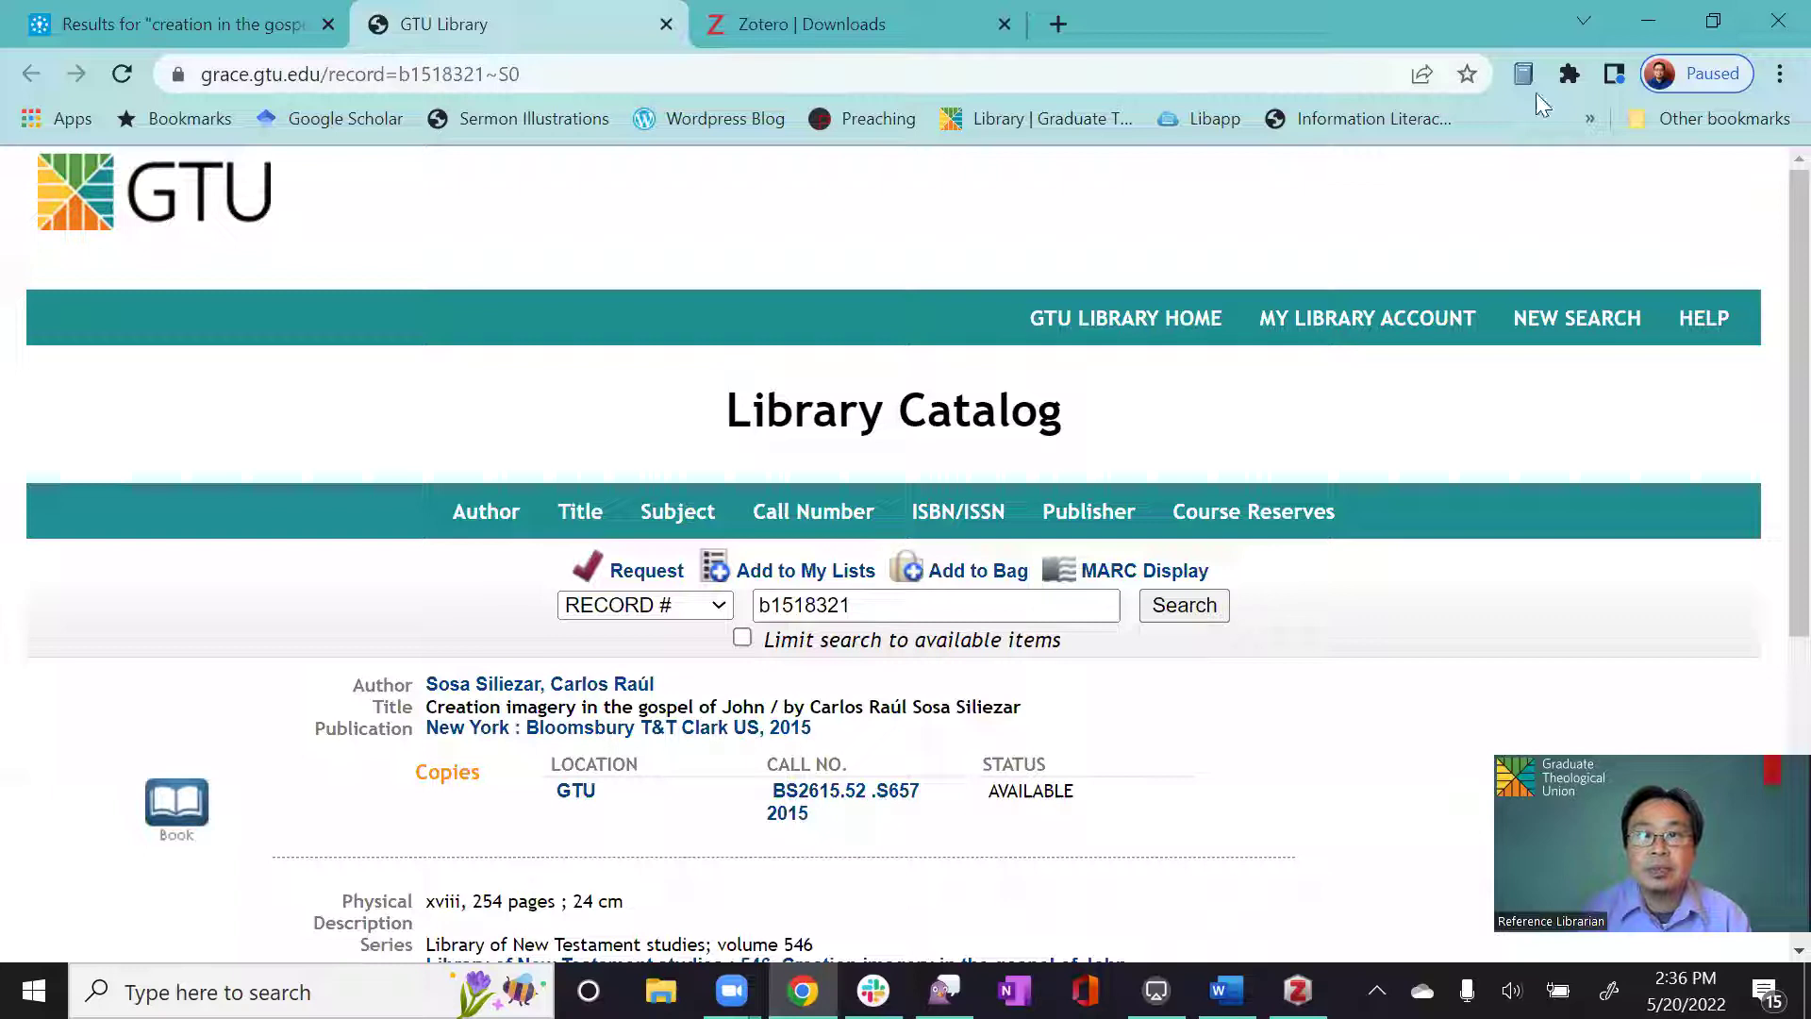
pyautogui.click(1522, 74)
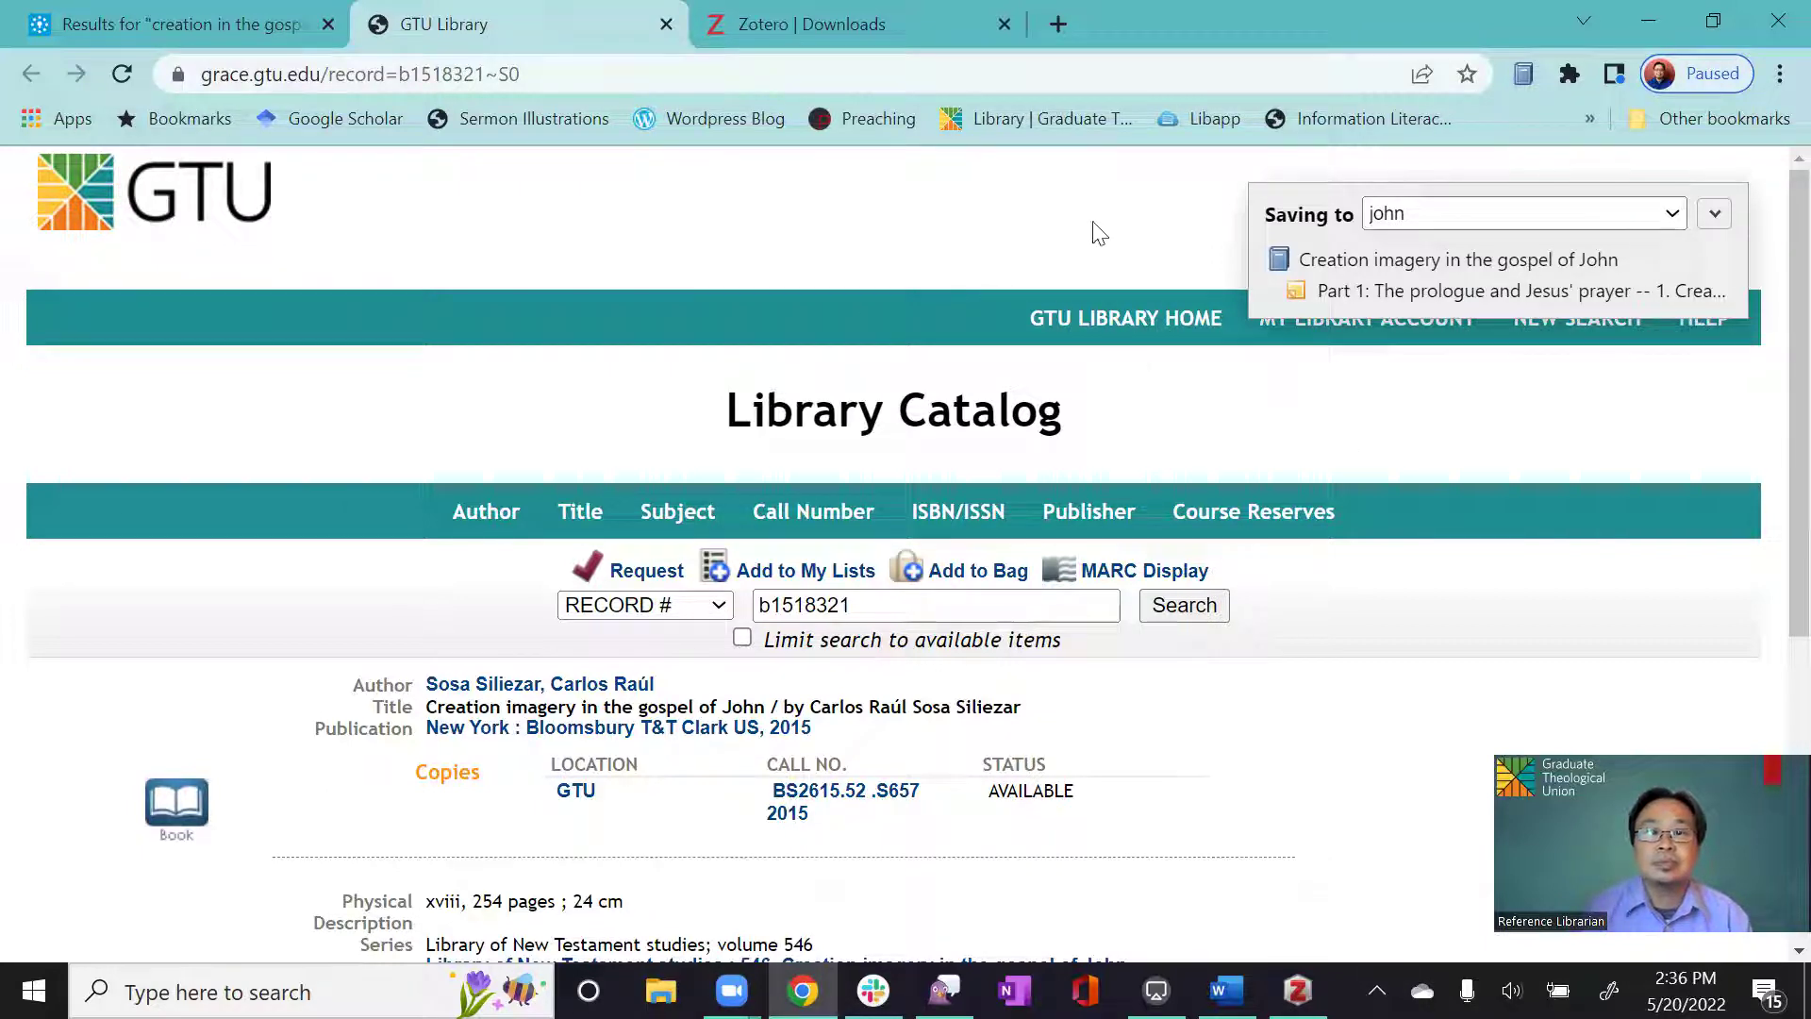
# Return to the Summon results and limit the Content Type to Journal Article
pyautogui.click(117, 11)
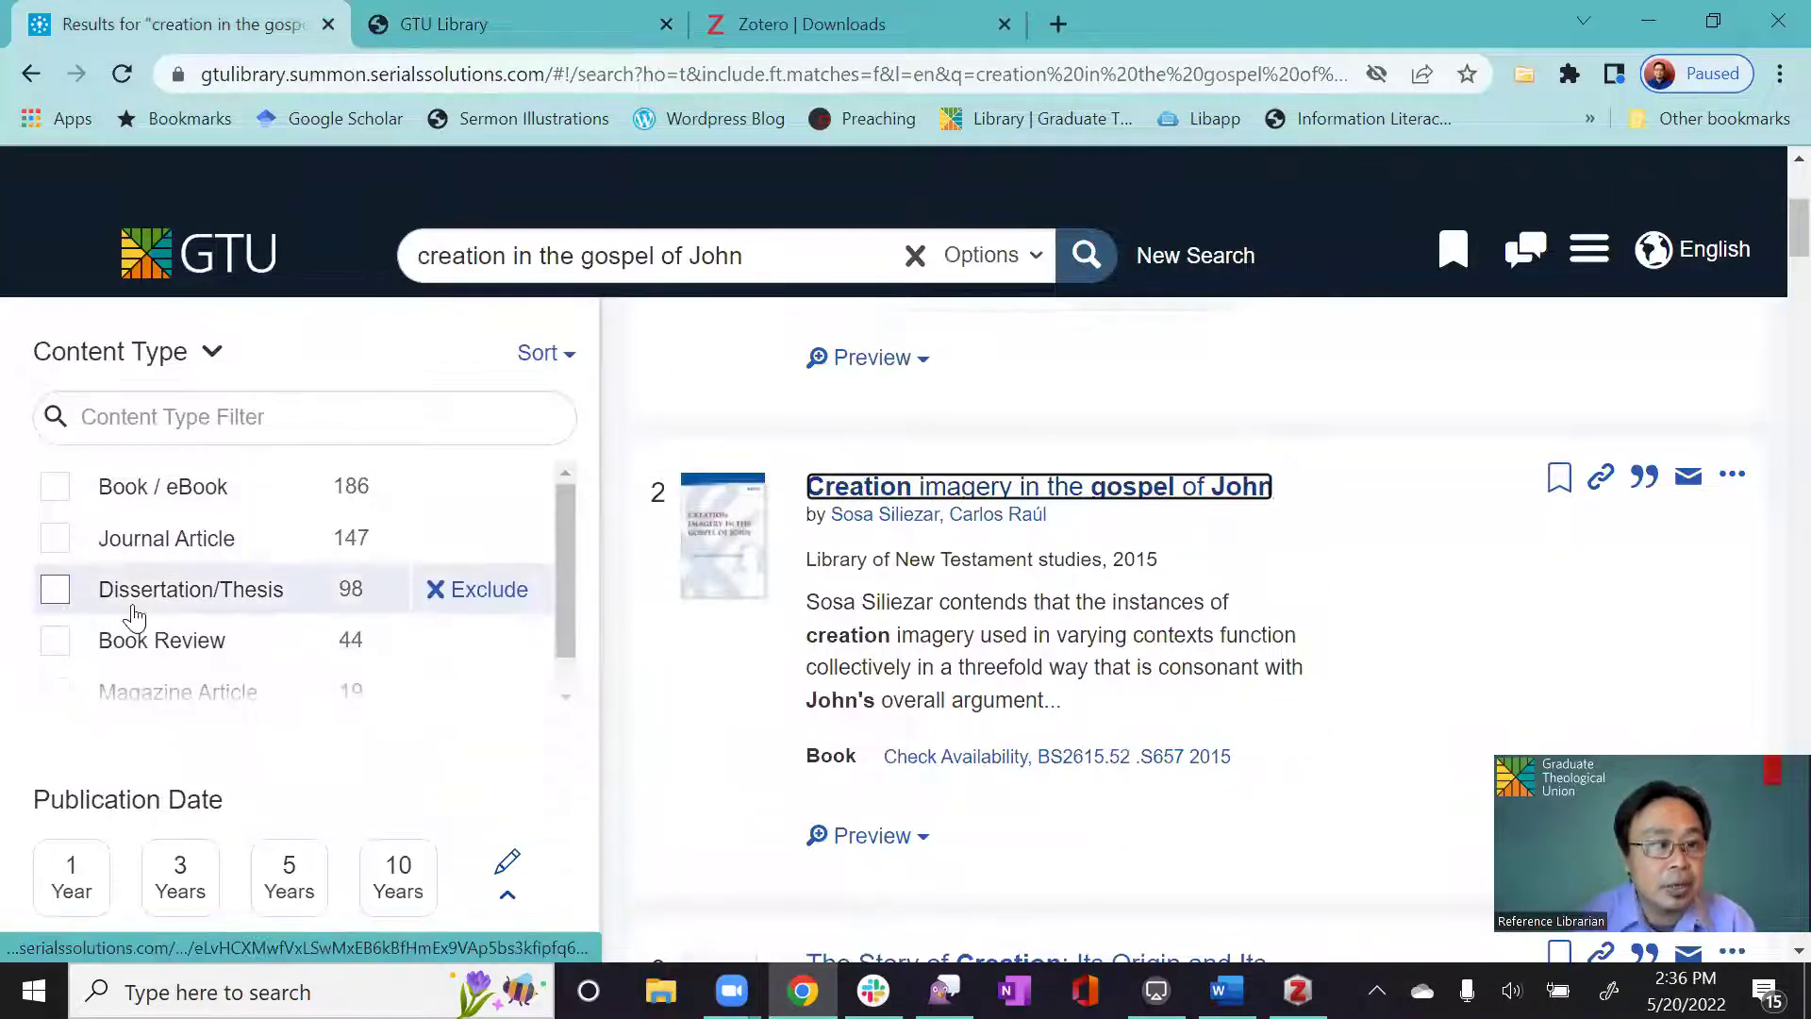
pyautogui.scroll(-3, 243, 566)
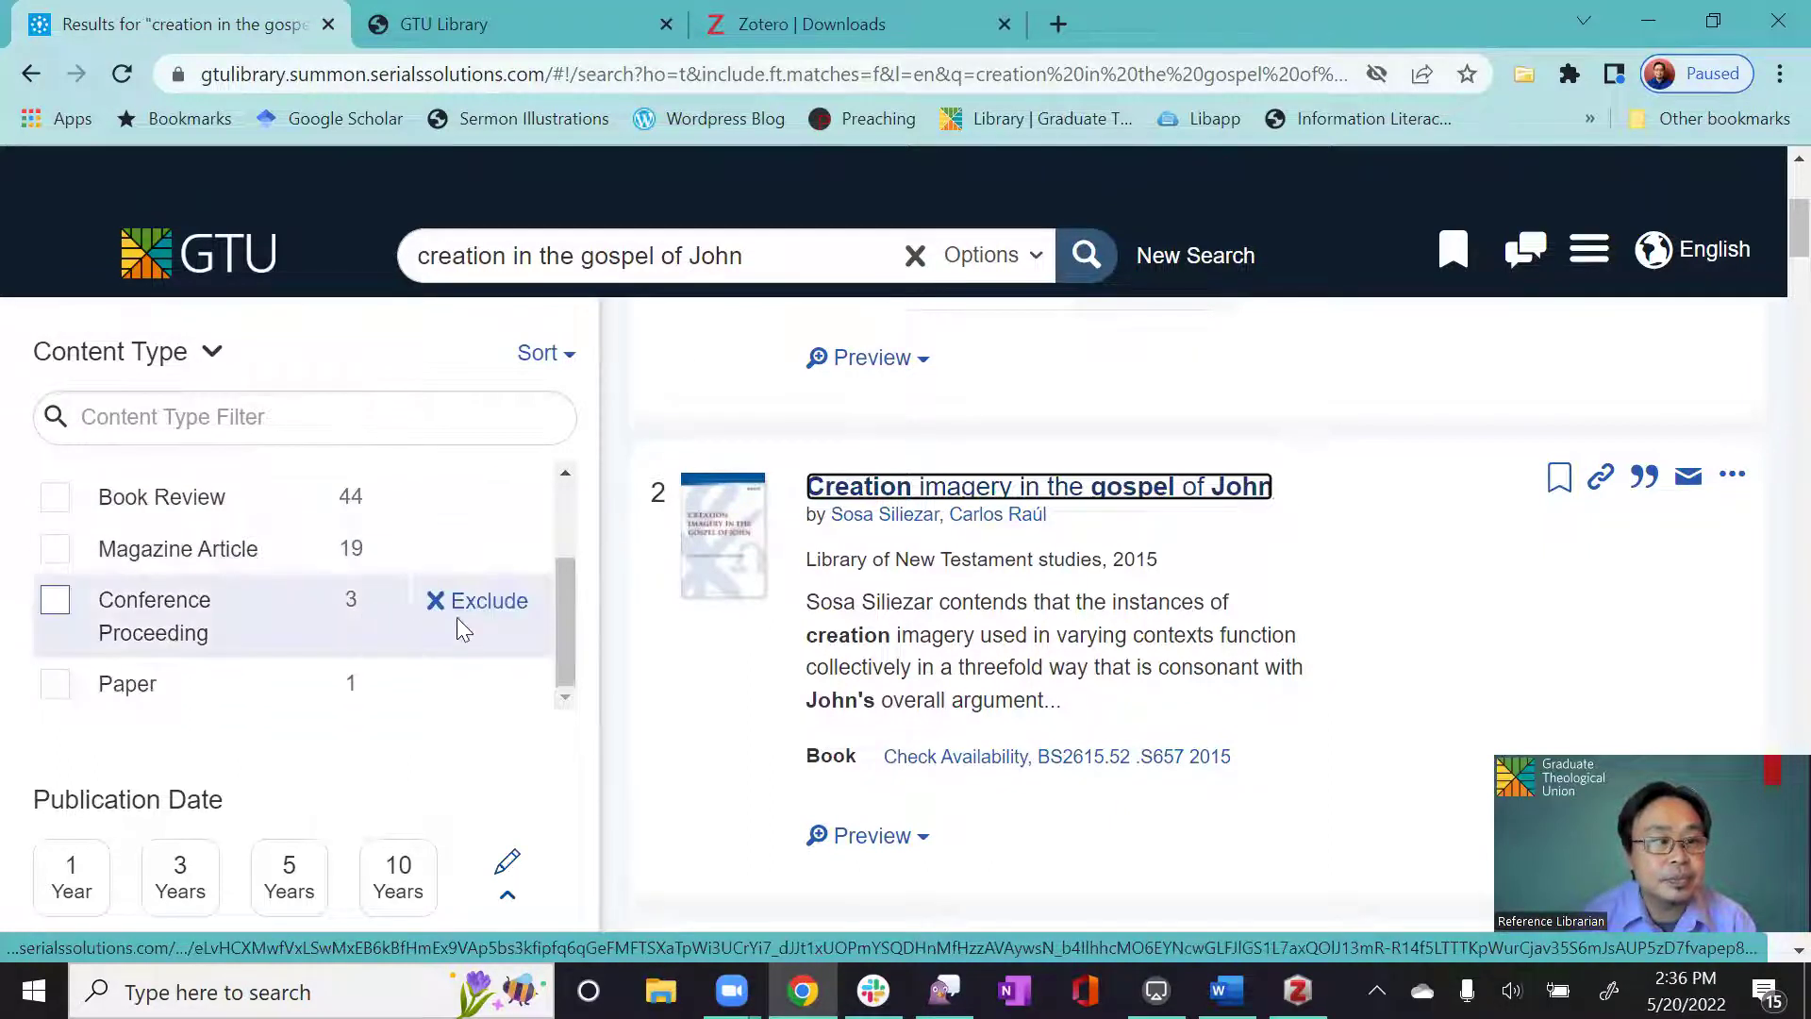
pyautogui.moveTo(556, 627); pyautogui.dragTo(557, 526)
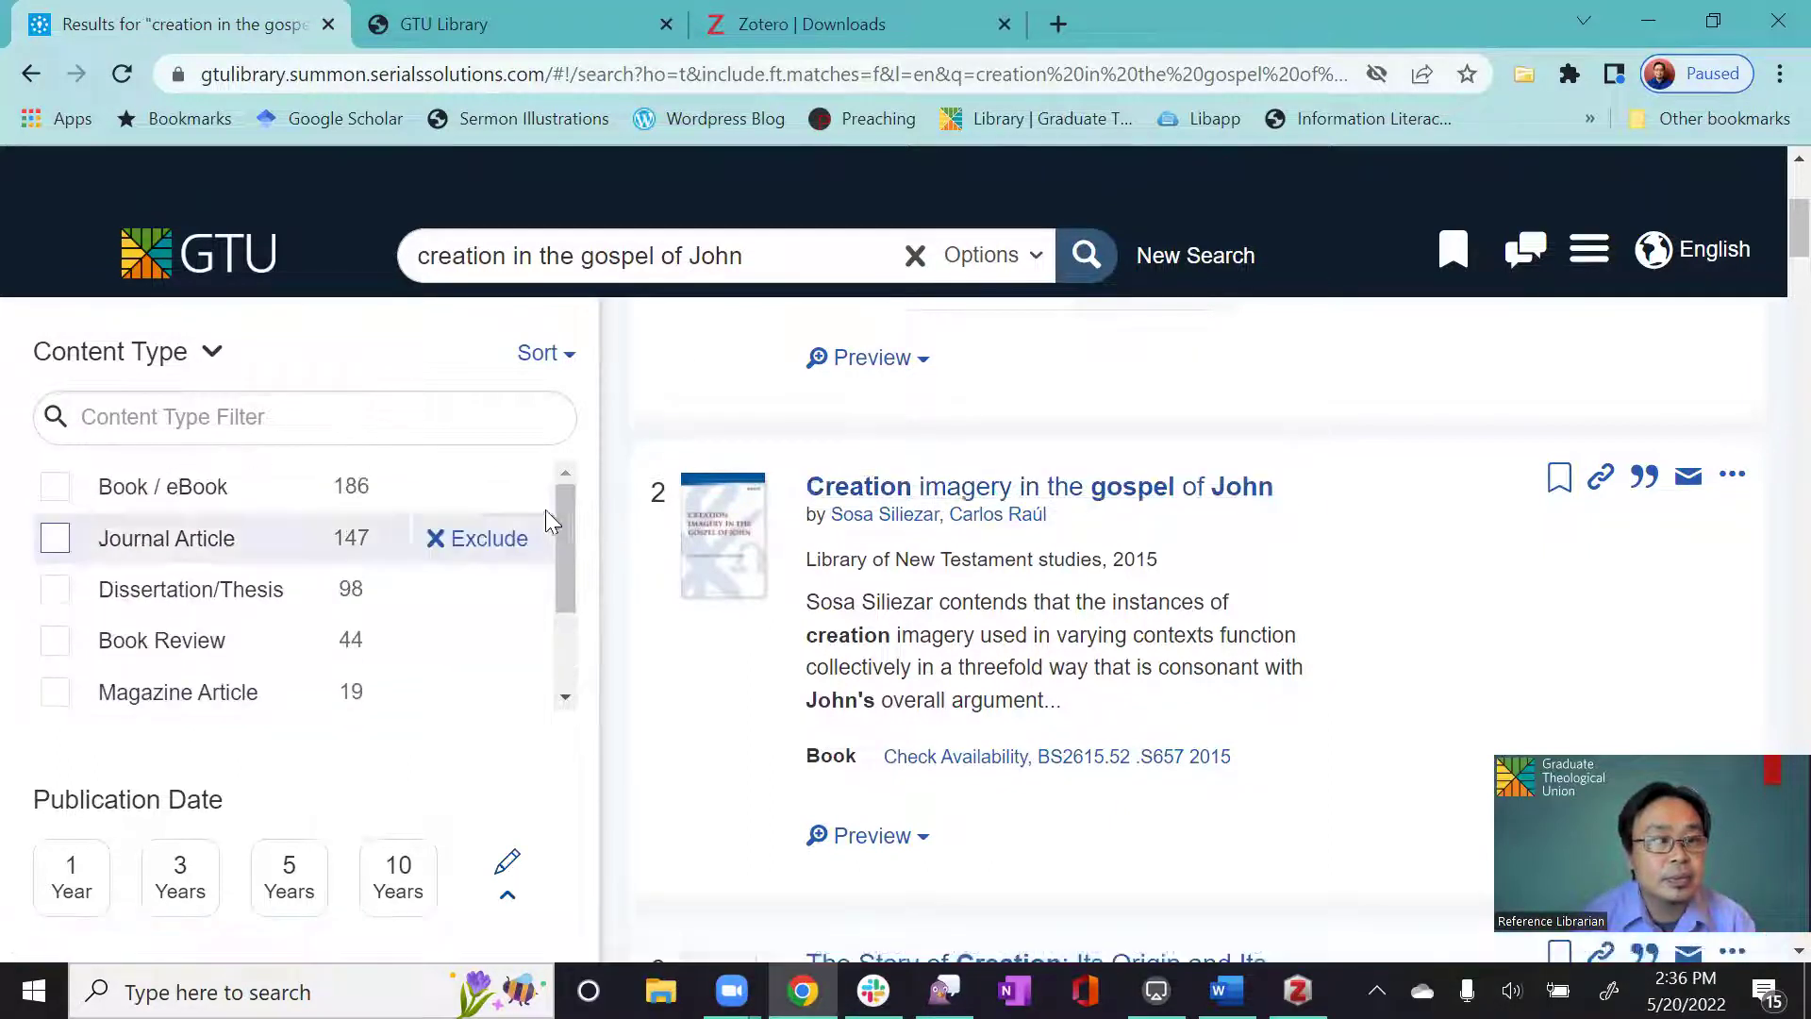
pyautogui.click(54, 535)
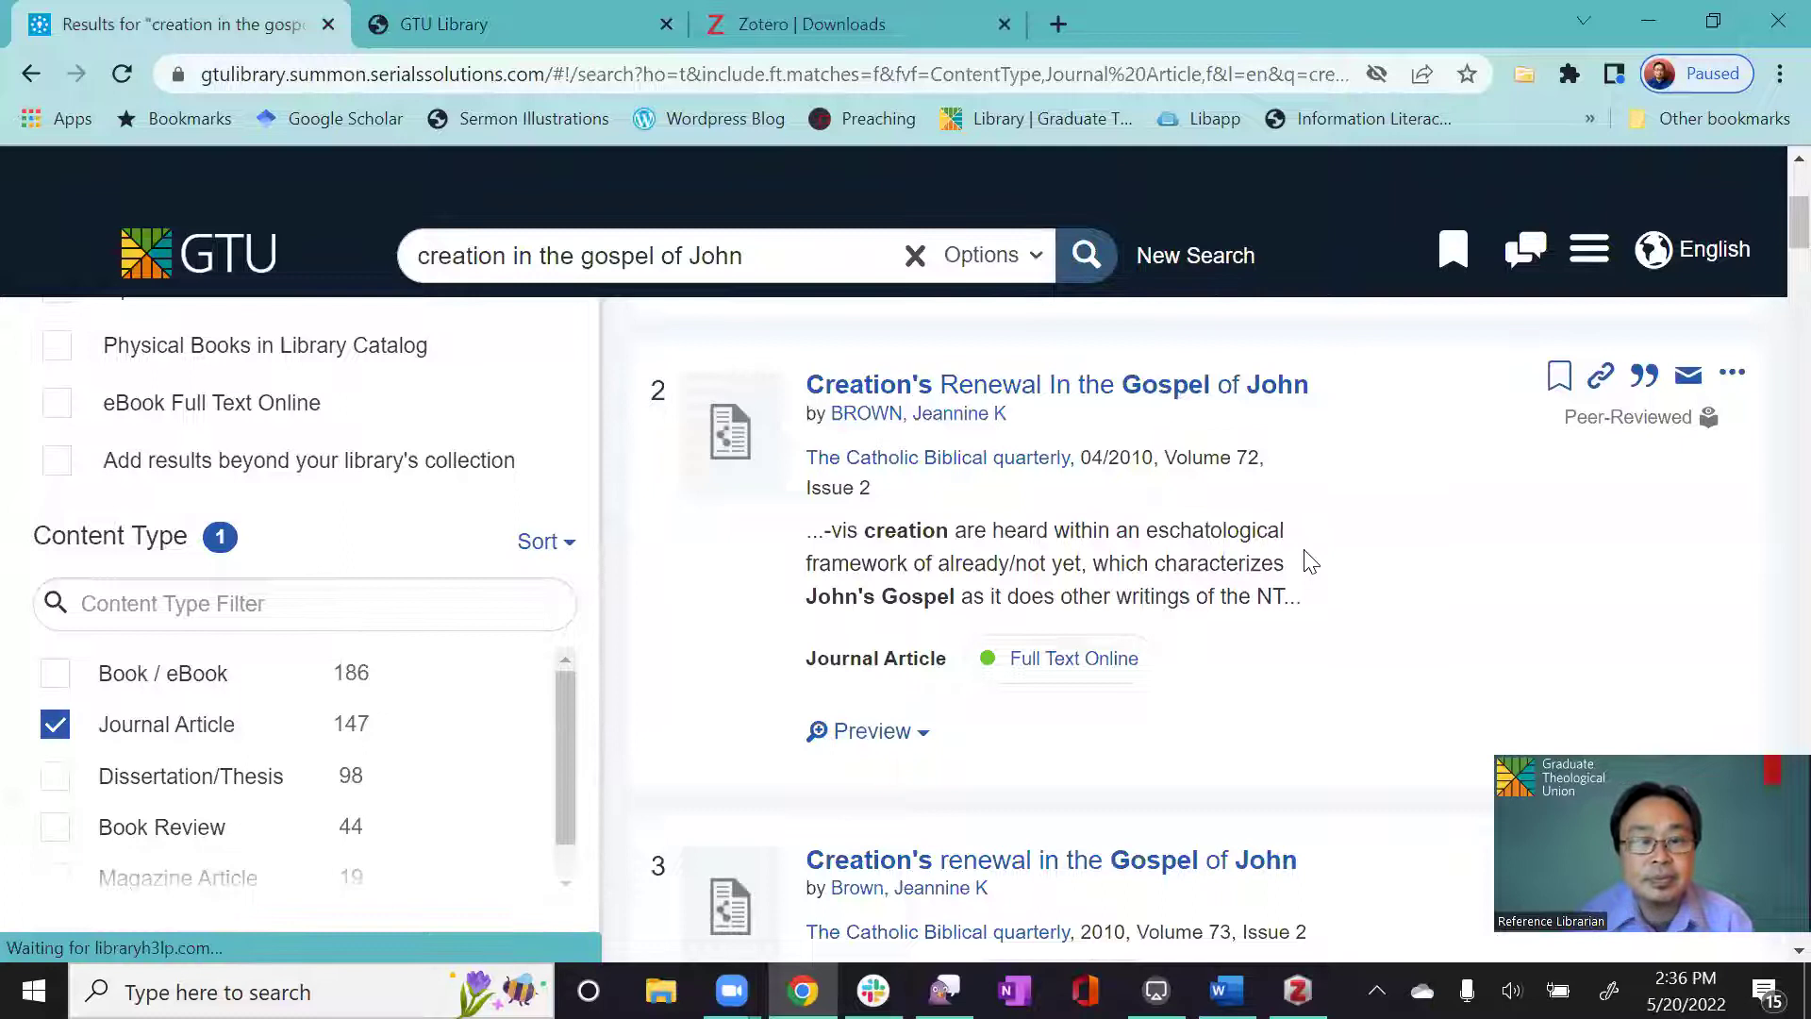
# Save 'Creation's renewal in the Gospel of John' from EBSCOhost to Zotero with its PDF
pyautogui.scroll(-2, 1304, 558)
pyautogui.scroll(2, 1302, 557)
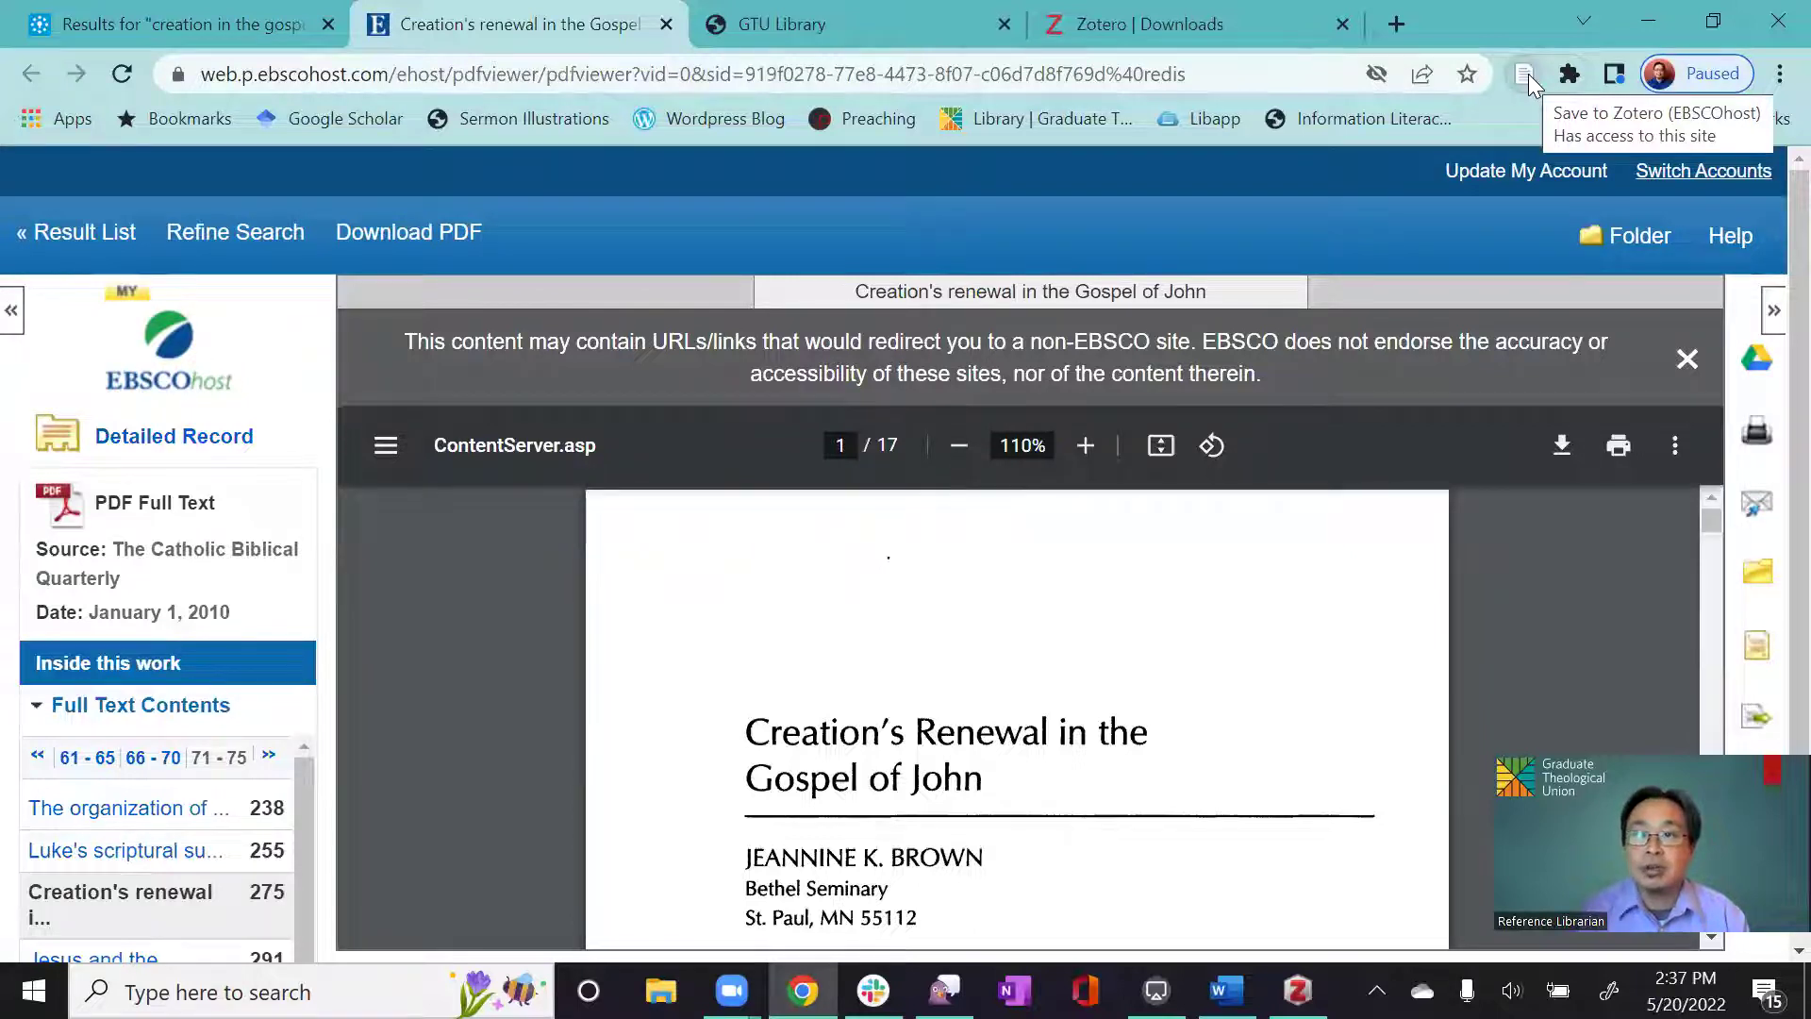
pyautogui.click(1525, 74)
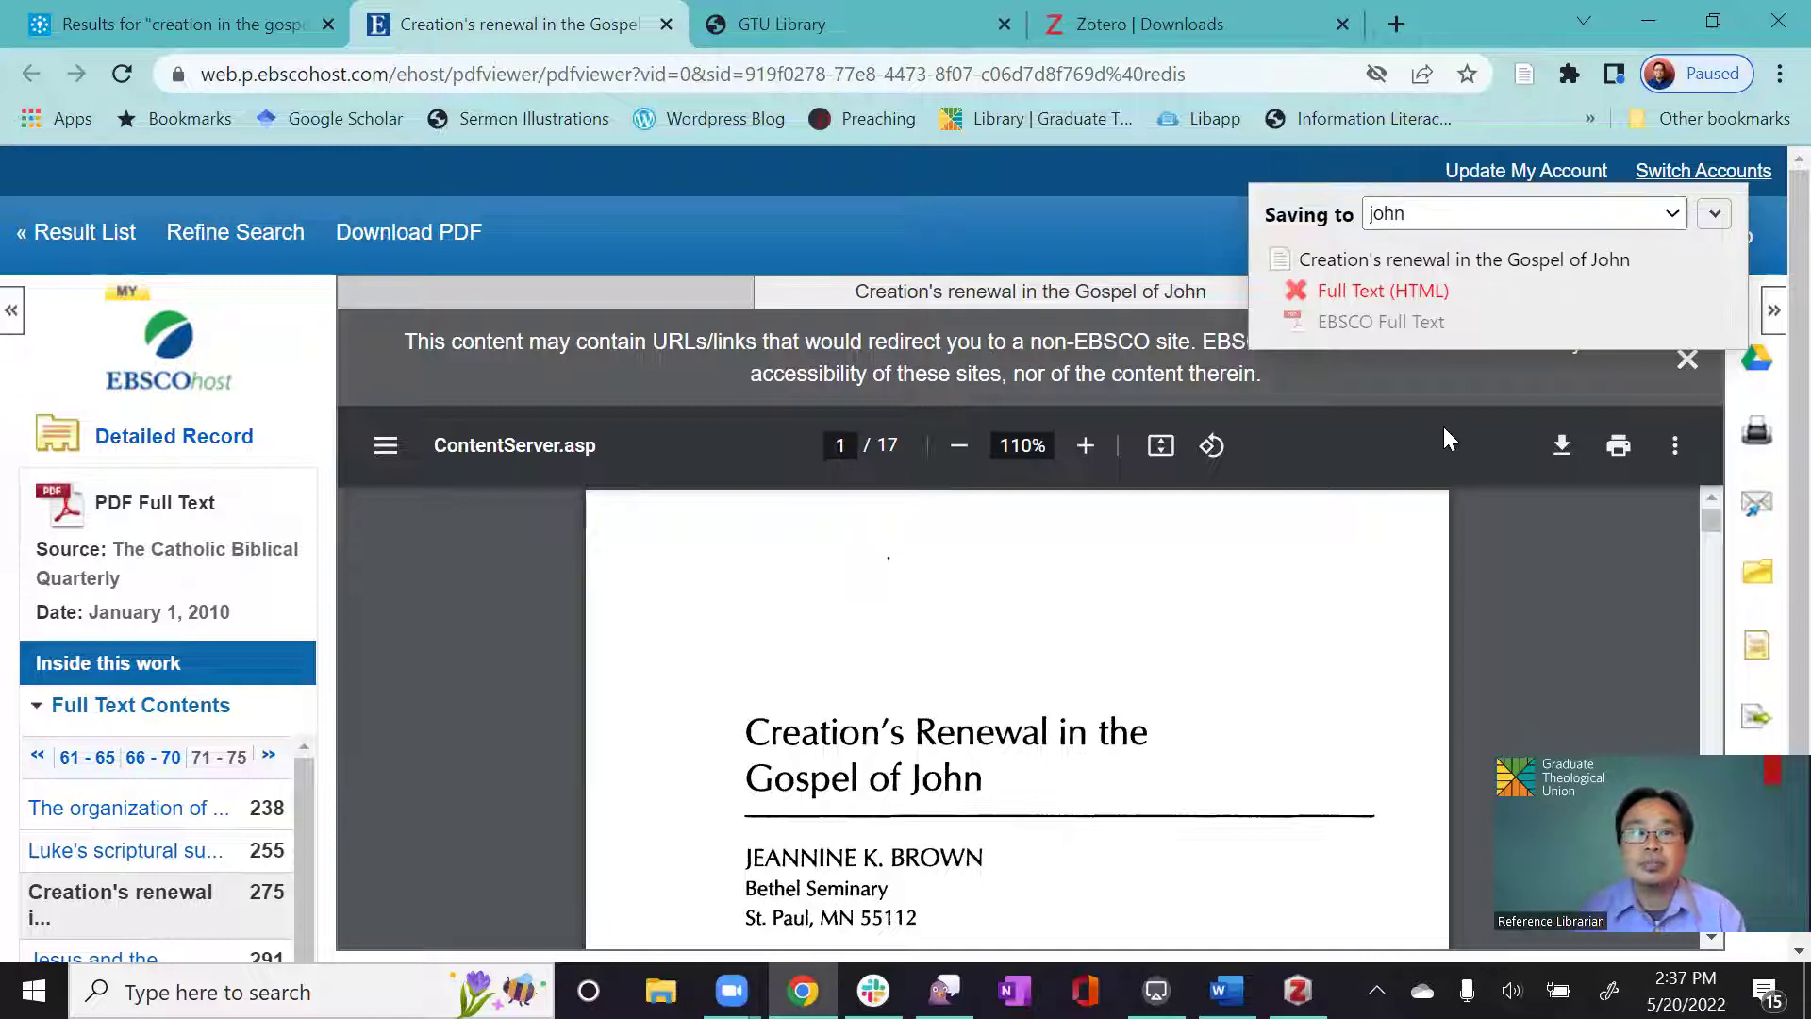
# Save the Korean article 'New Creation Motif in the Gospel of John' from EBSCO into Zotero
pyautogui.click(221, 24)
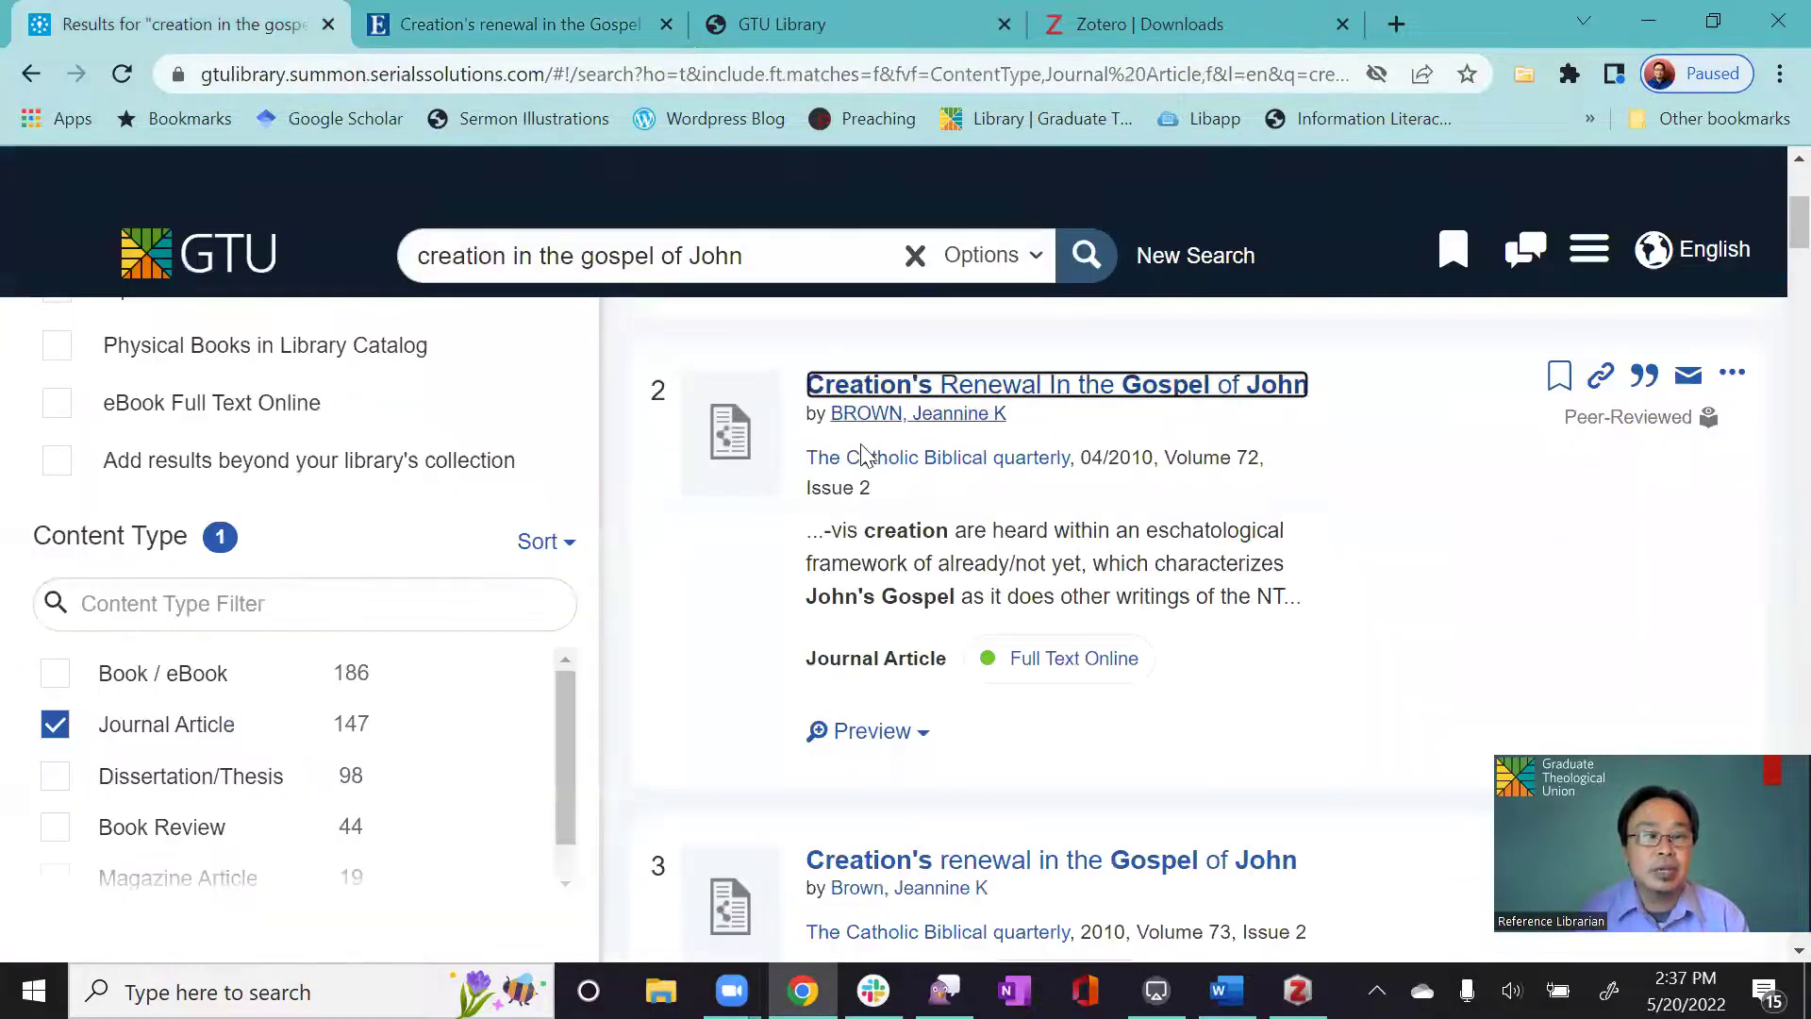
pyautogui.scroll(-7, 937, 457)
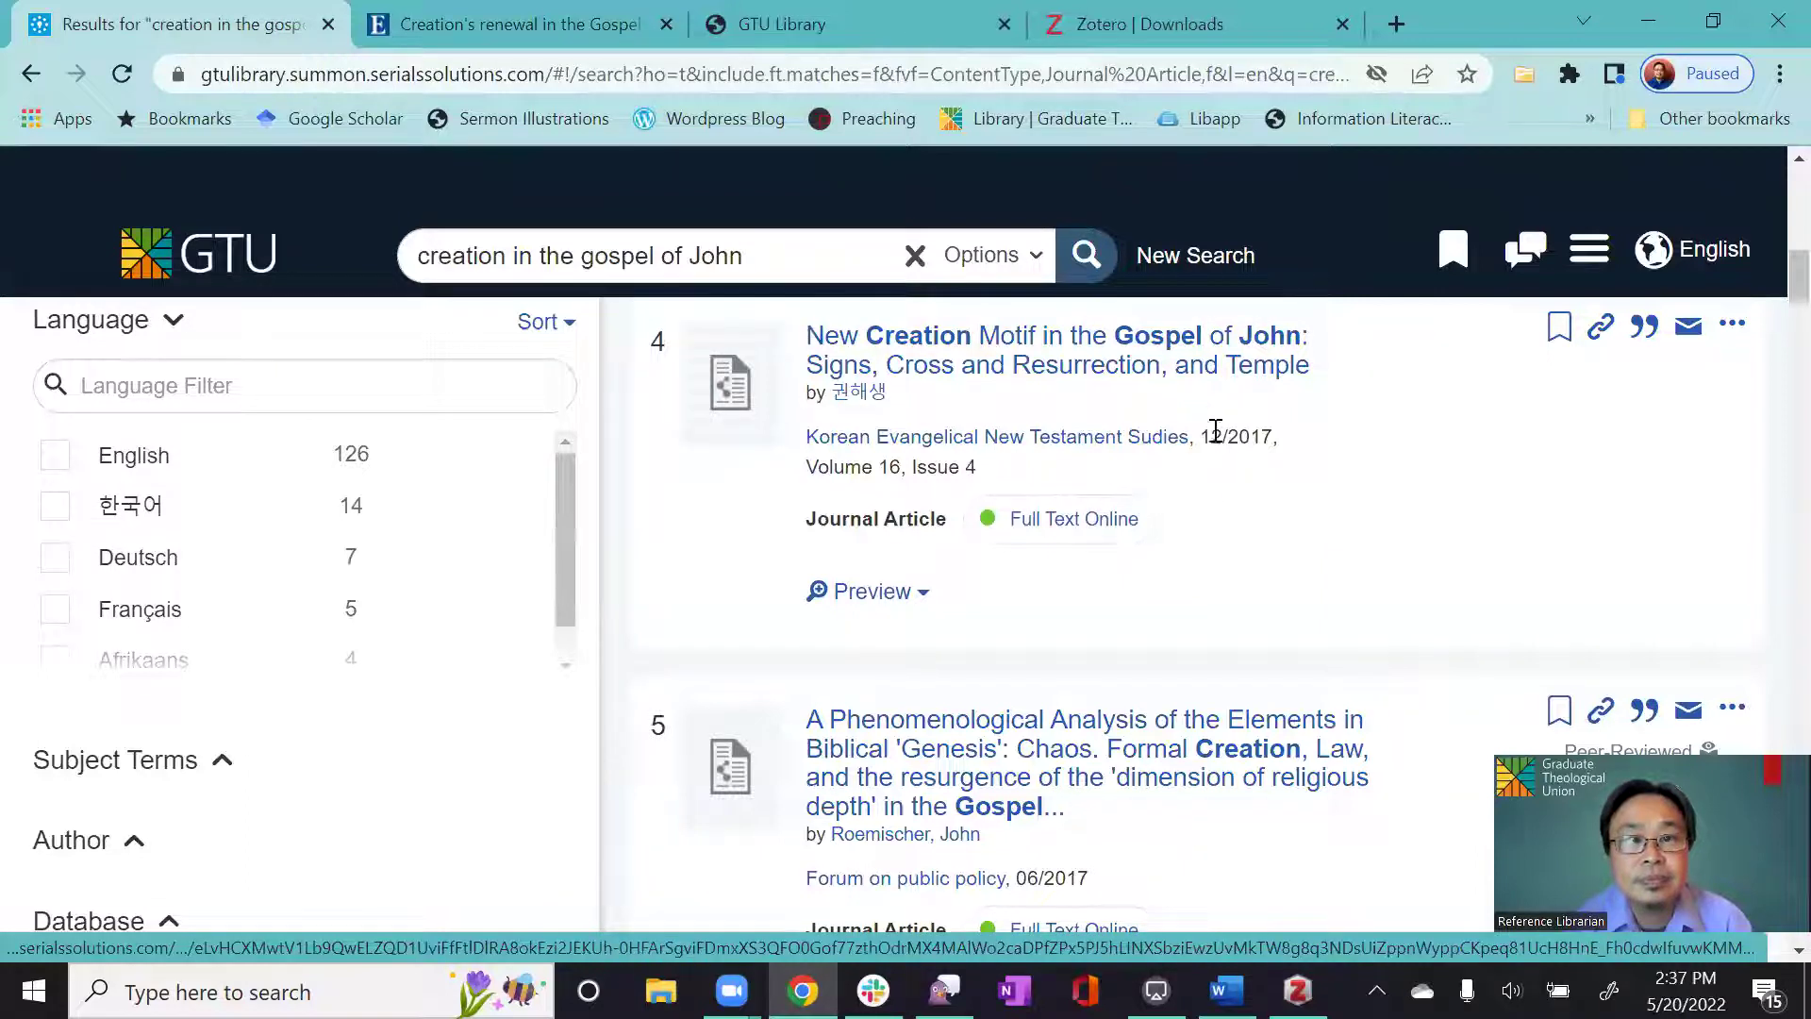
pyautogui.click(1136, 369)
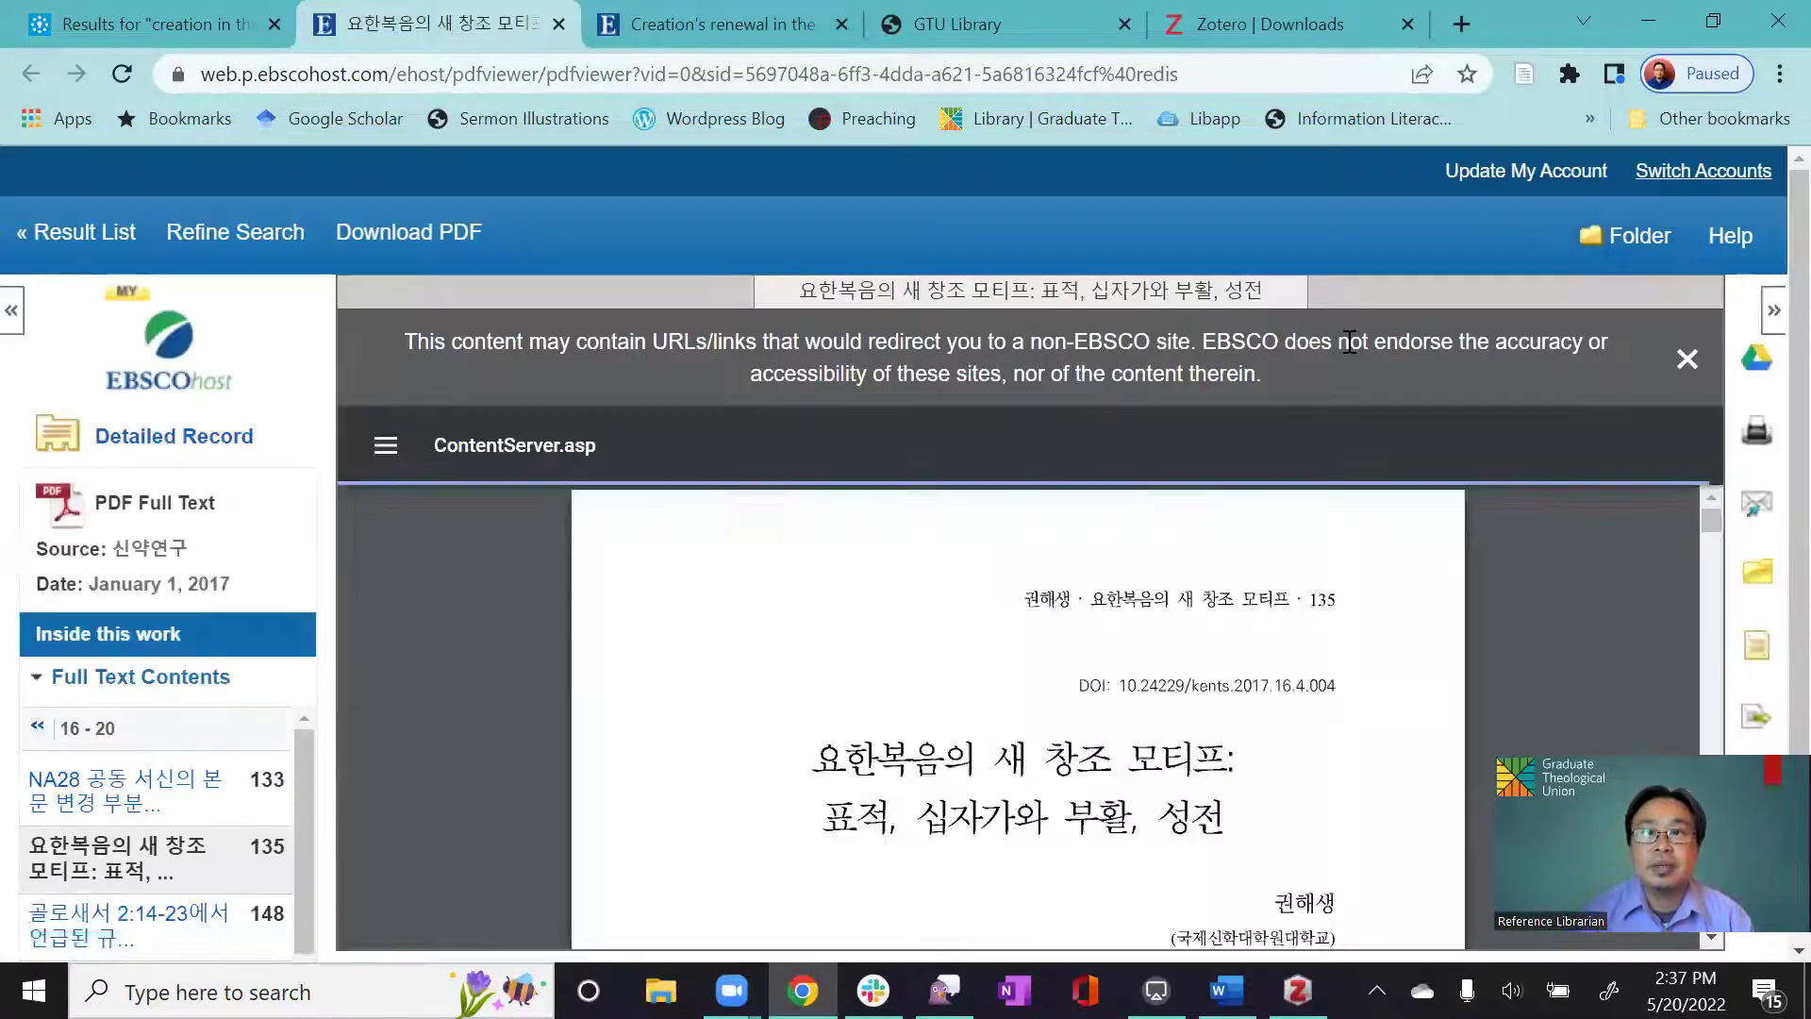
pyautogui.scroll(-5, 1073, 632)
pyautogui.scroll(5, 1080, 622)
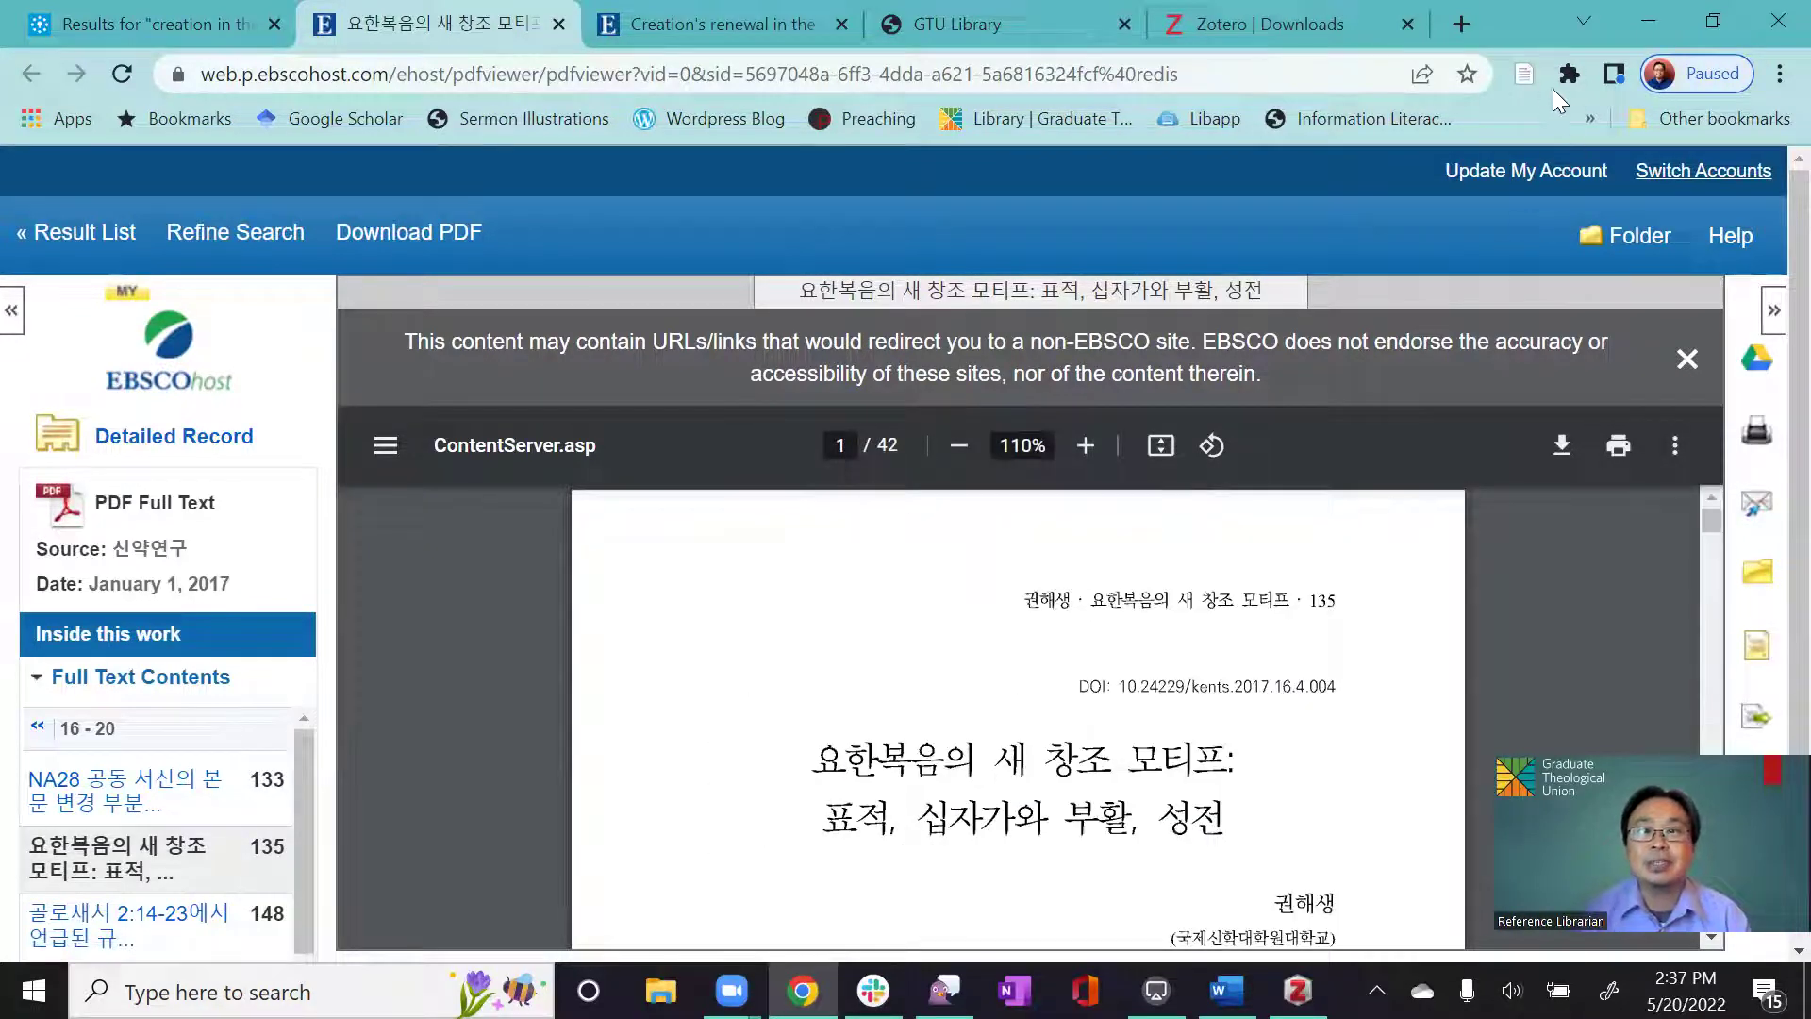
pyautogui.click(1526, 73)
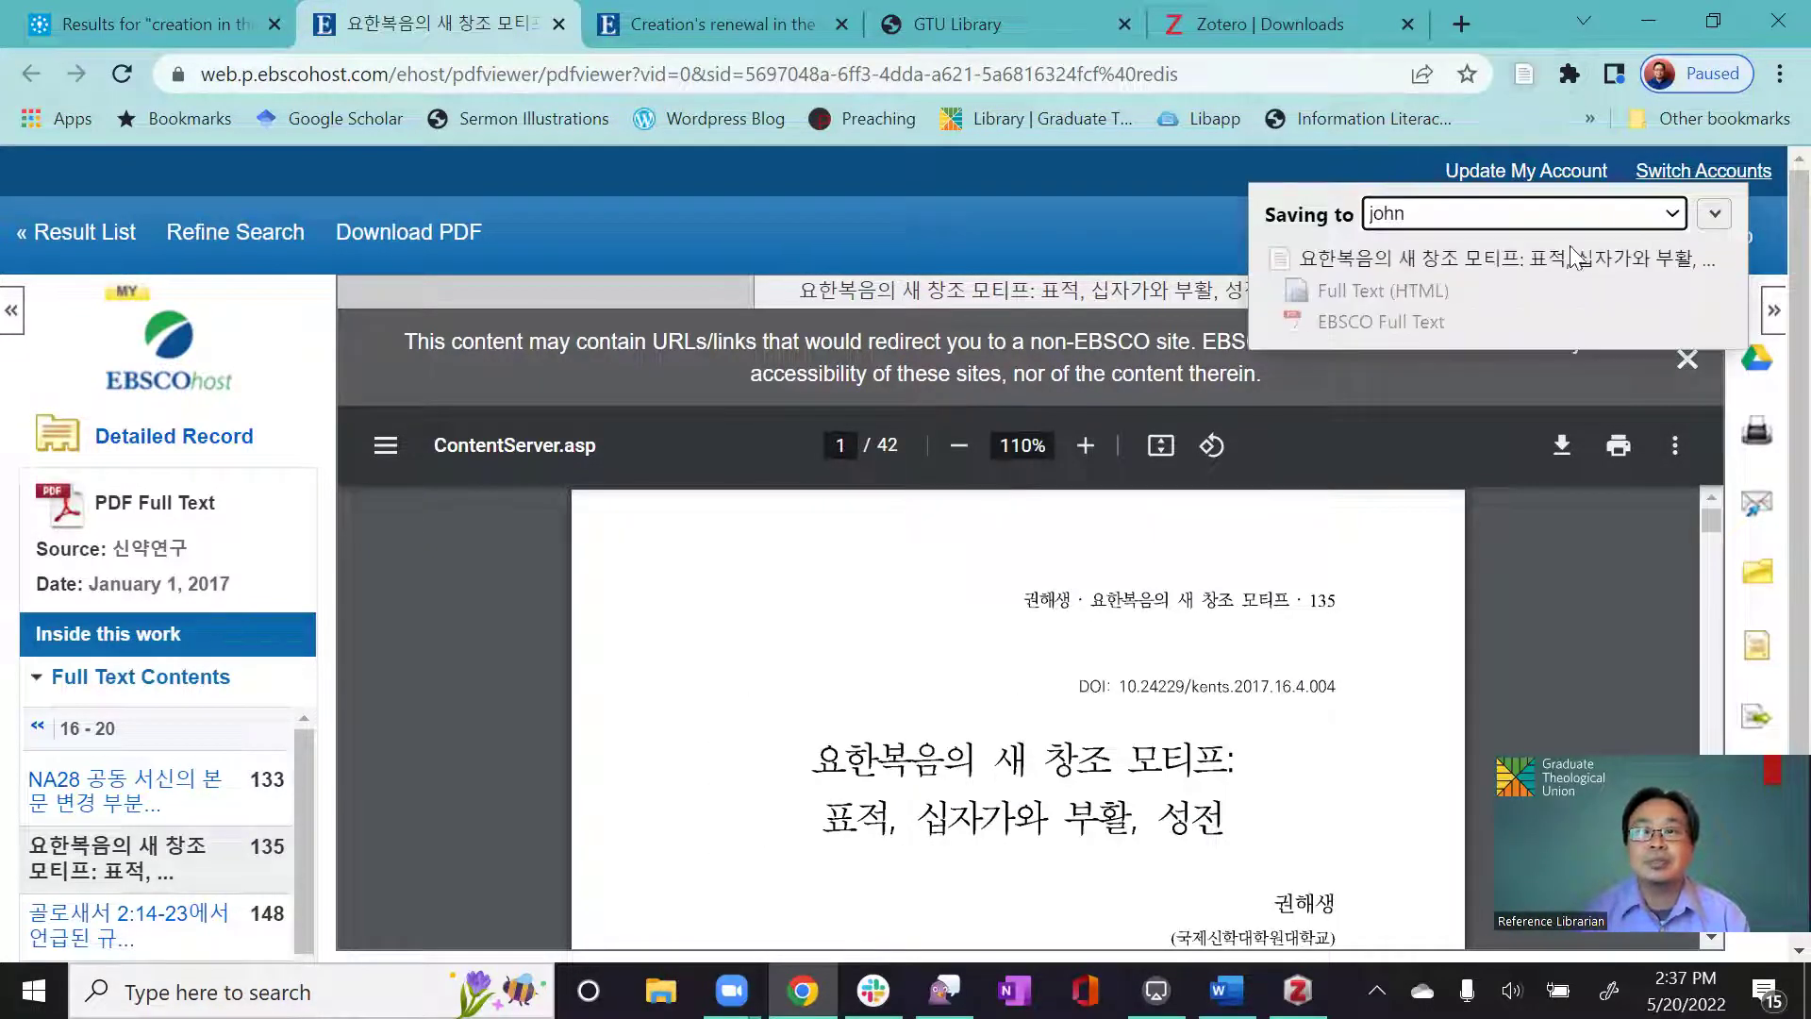
pyautogui.click(117, 29)
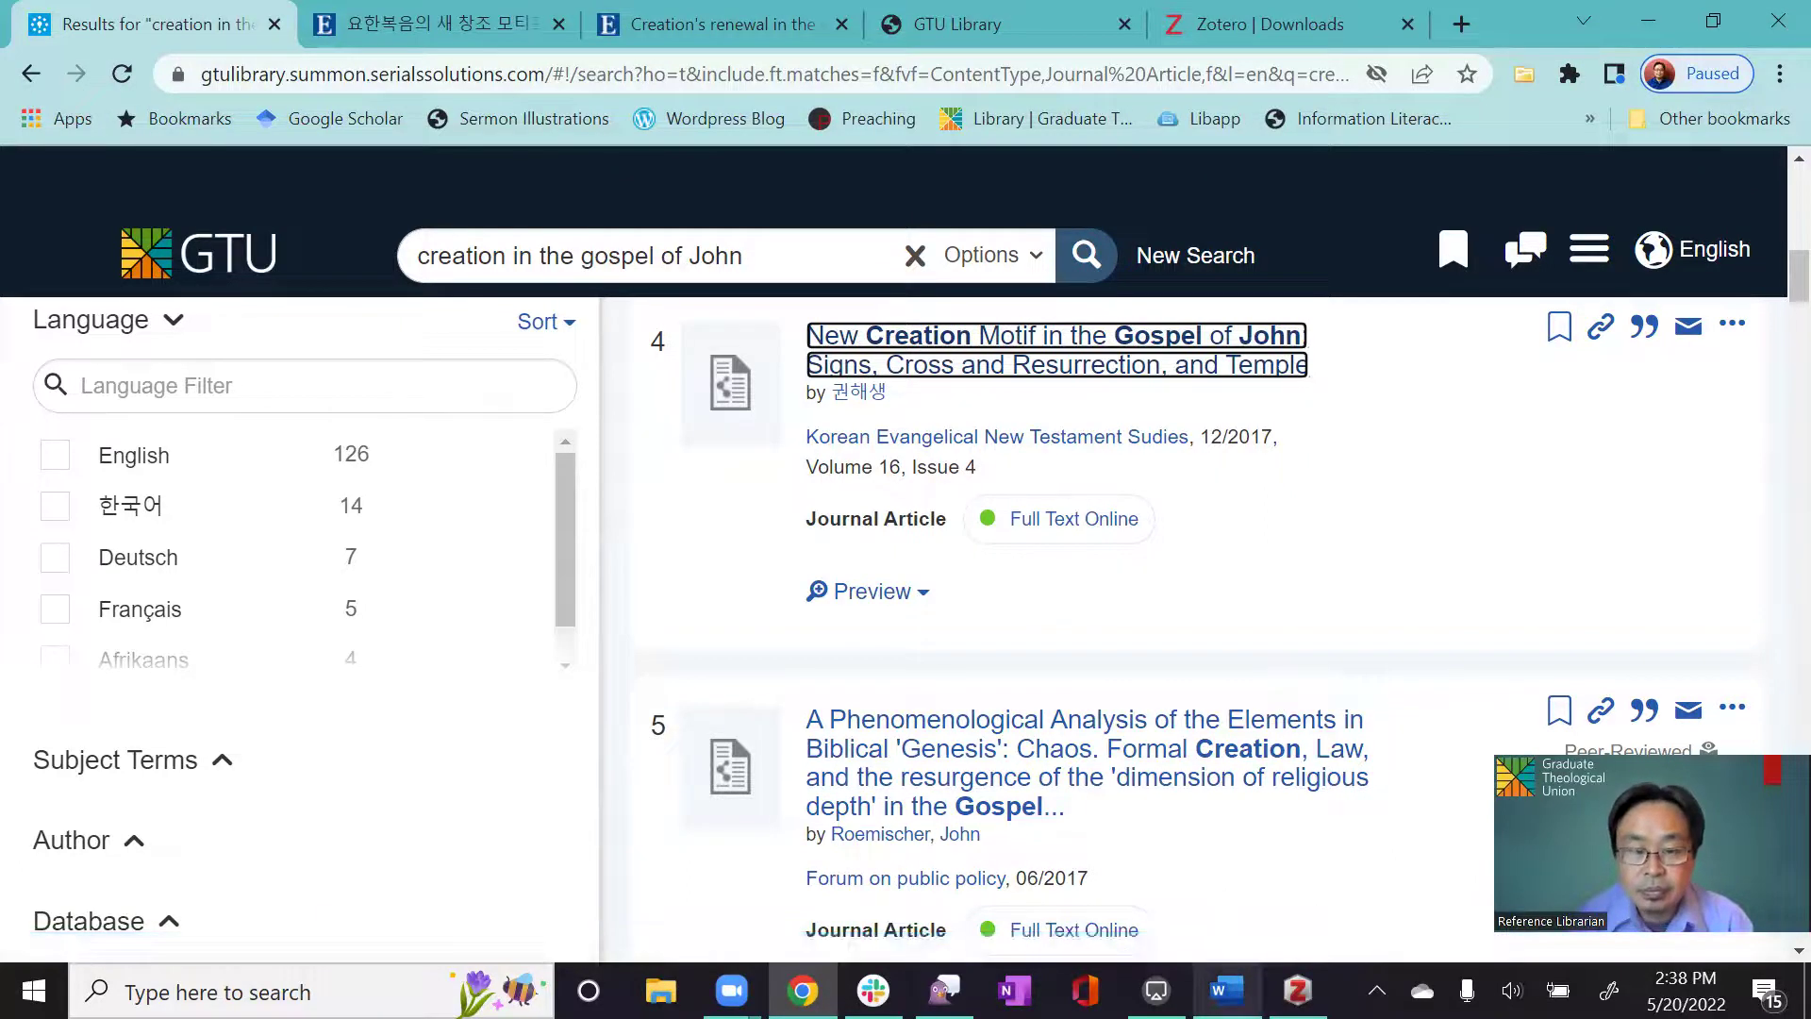
# Switch to the blank Word document and type 'this paper' as its opening
pyautogui.click(1226, 991)
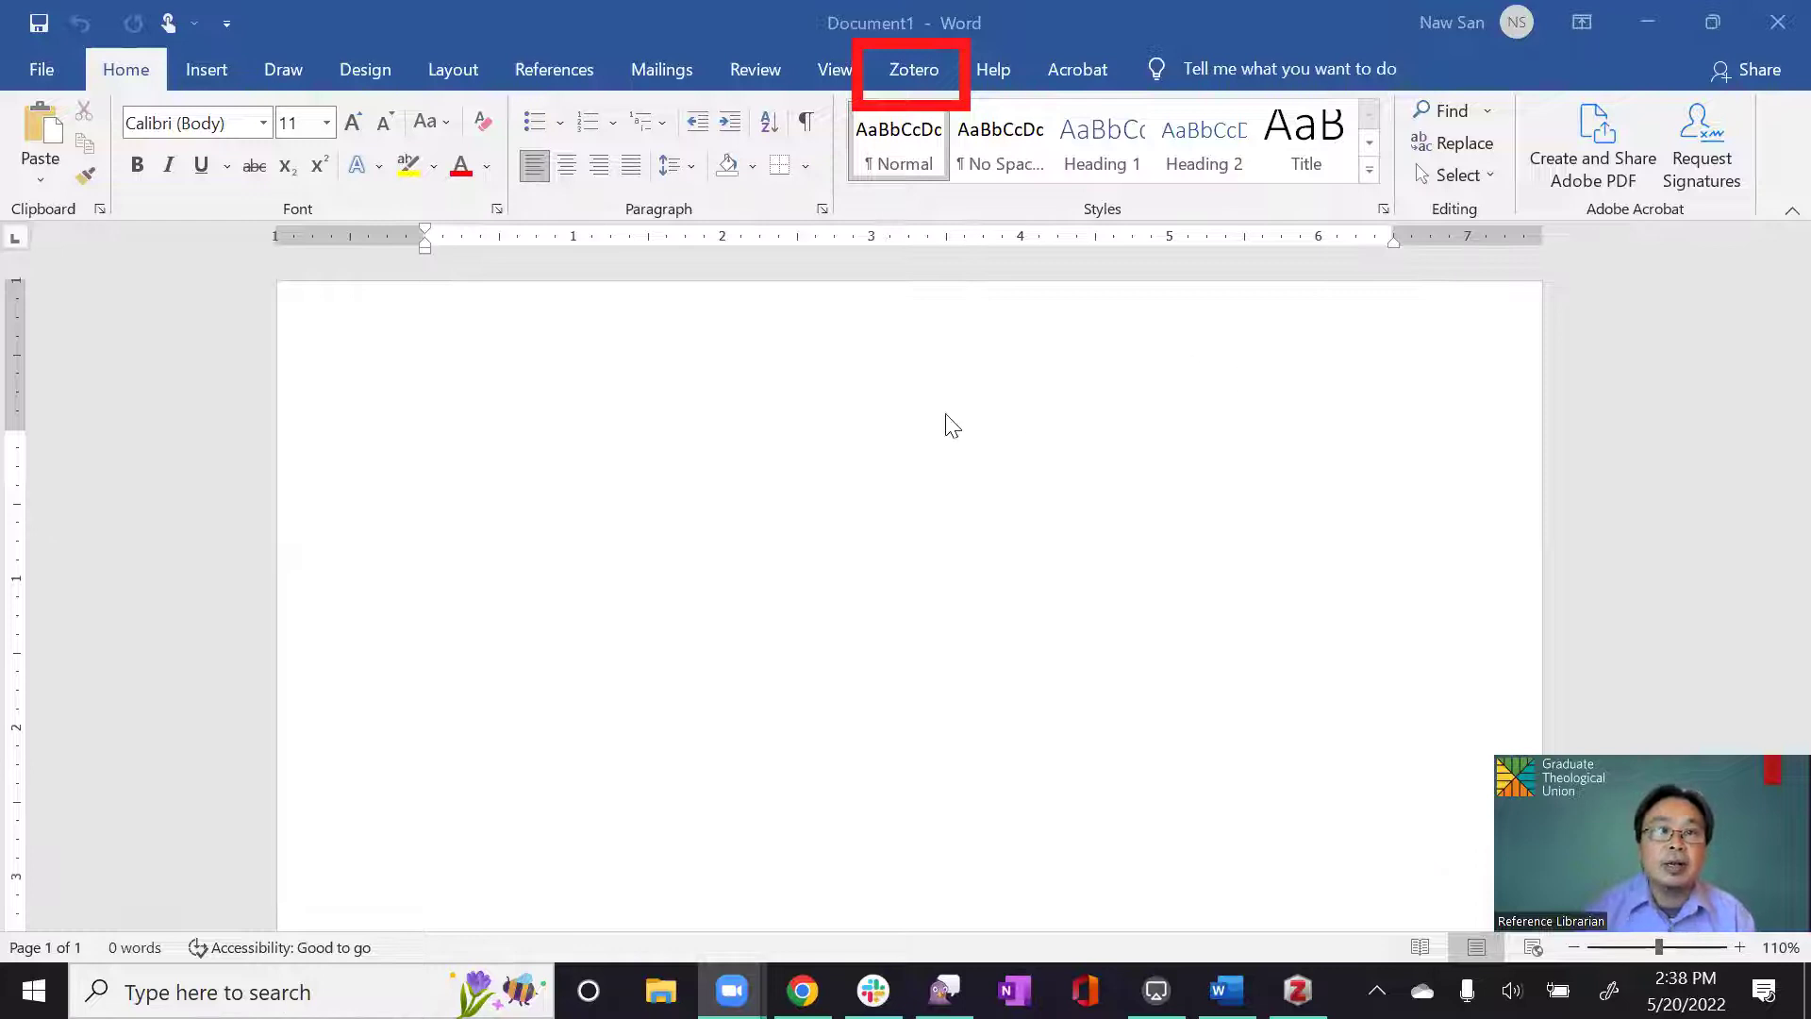
pyautogui.click(469, 416)
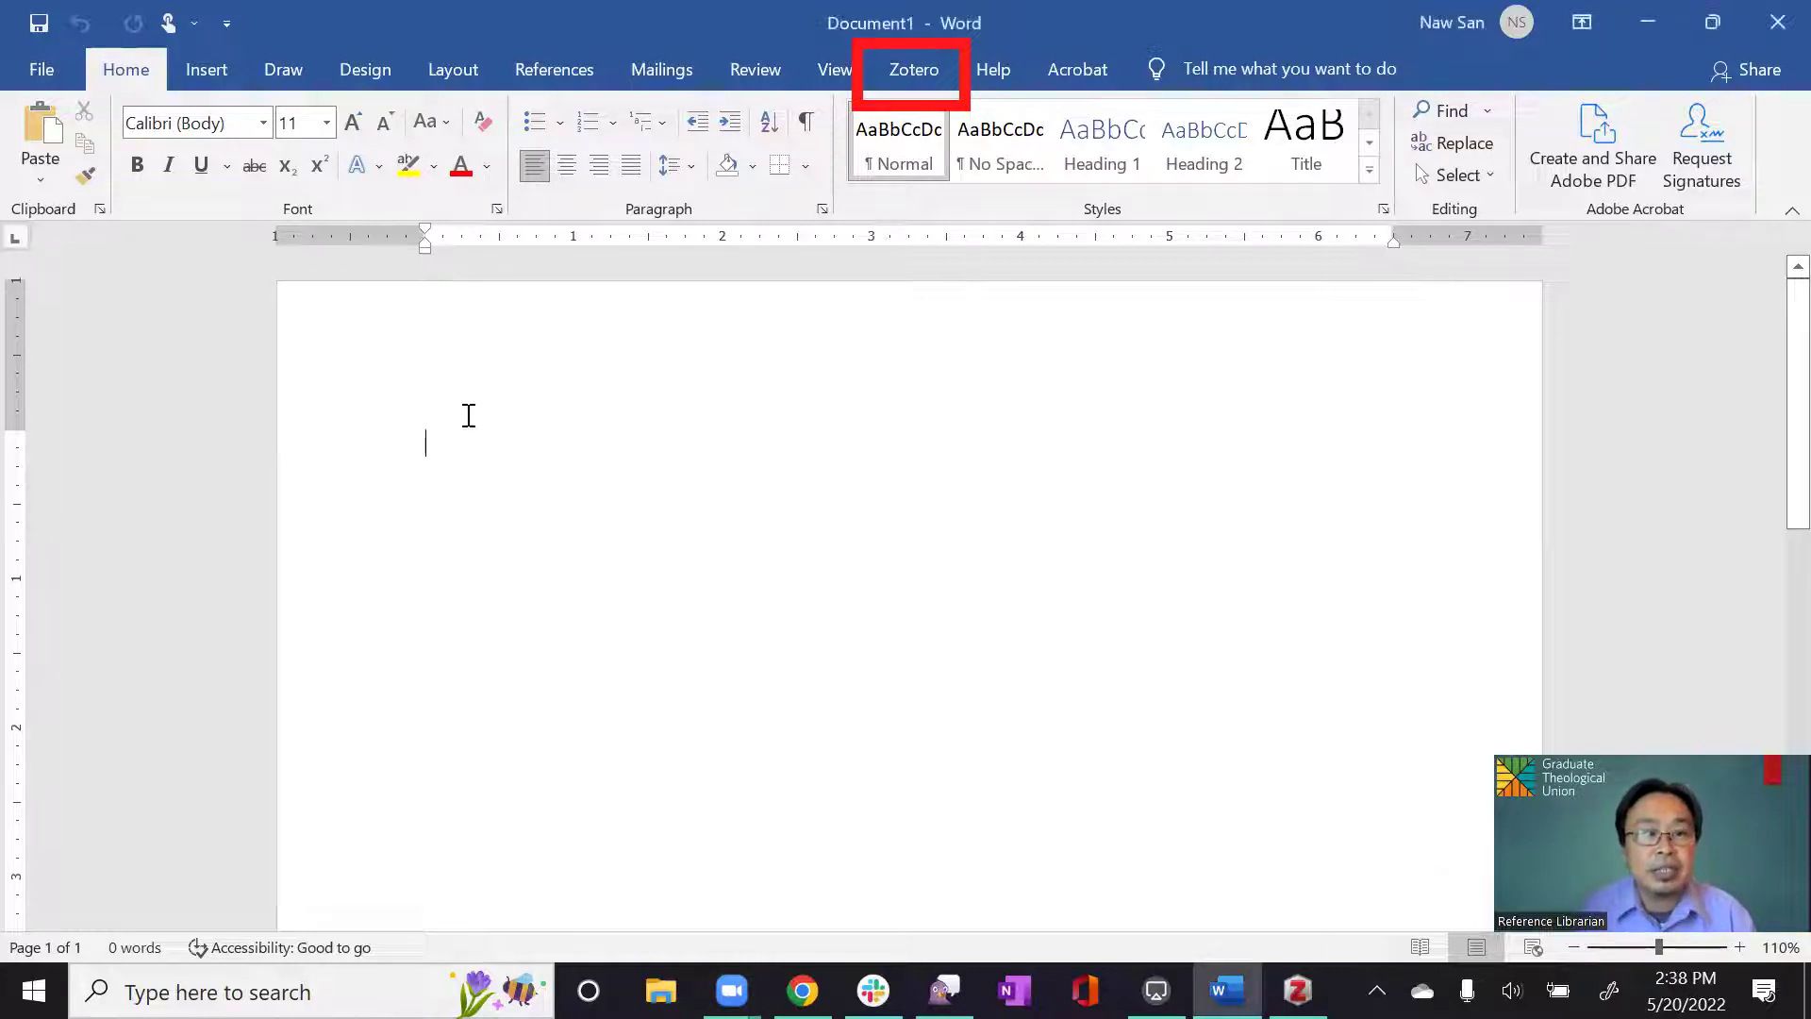
pyautogui.write('this')
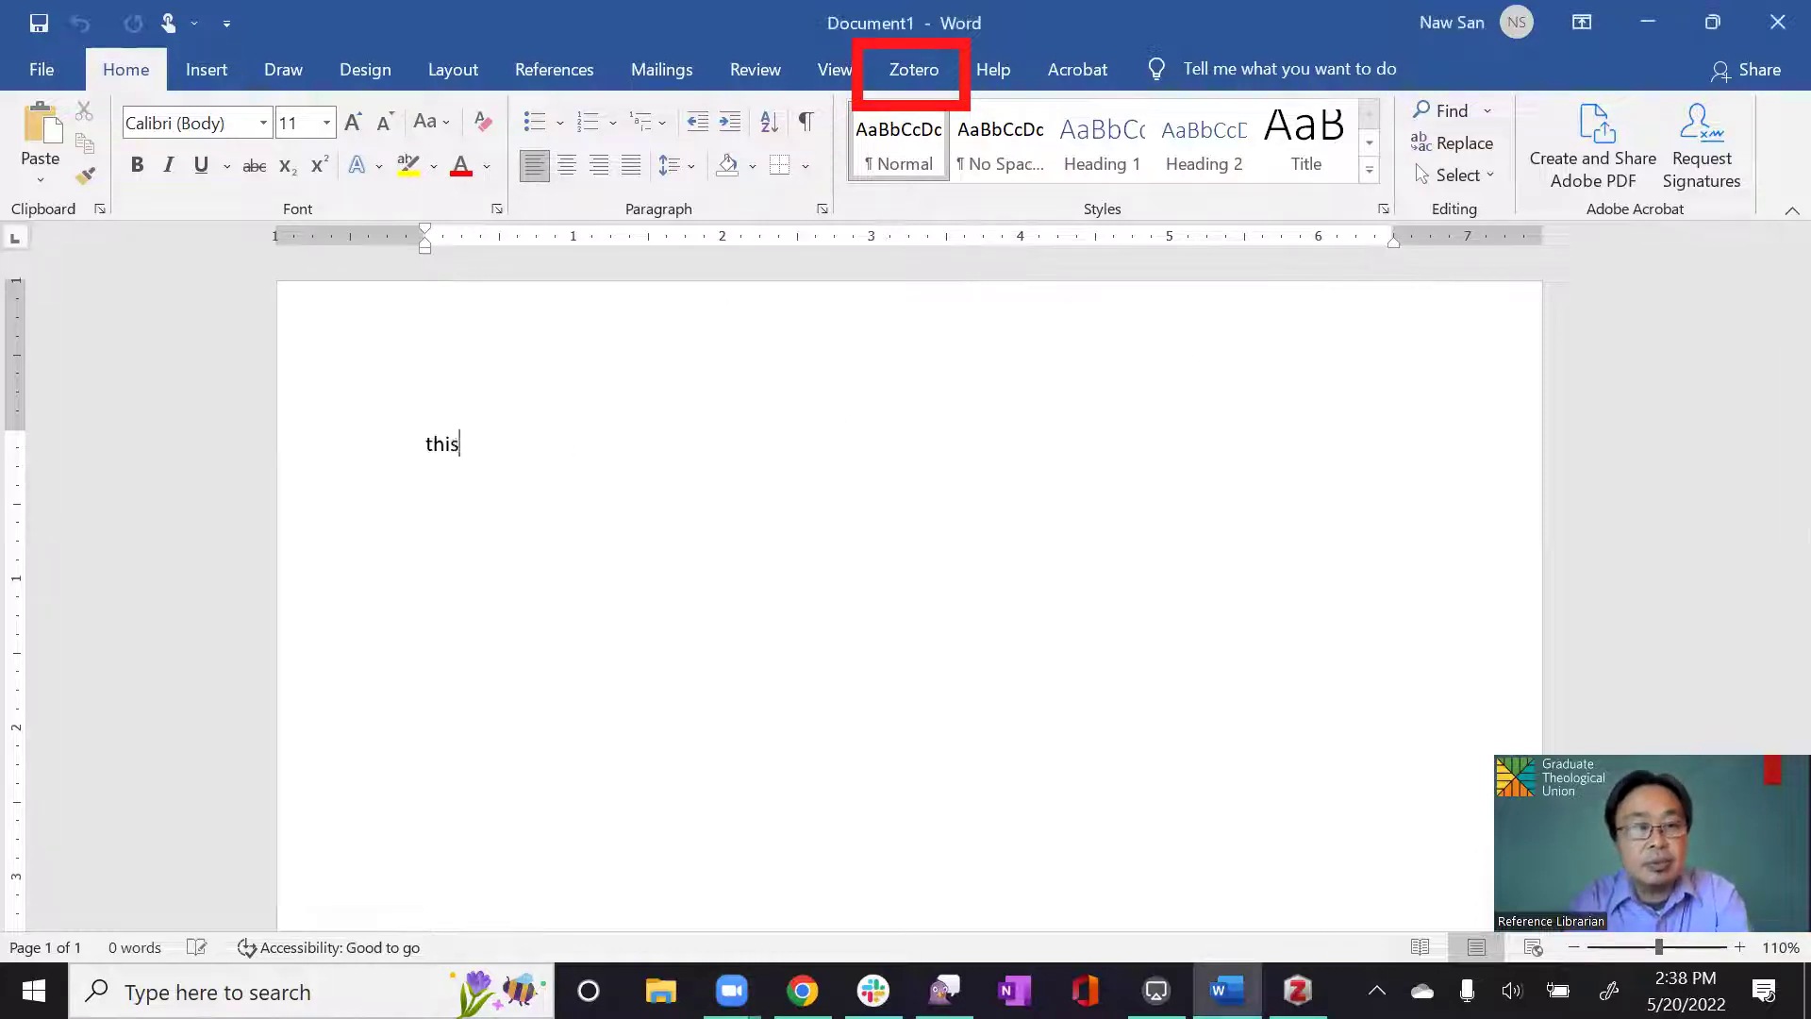
pyautogui.write(' paper.')
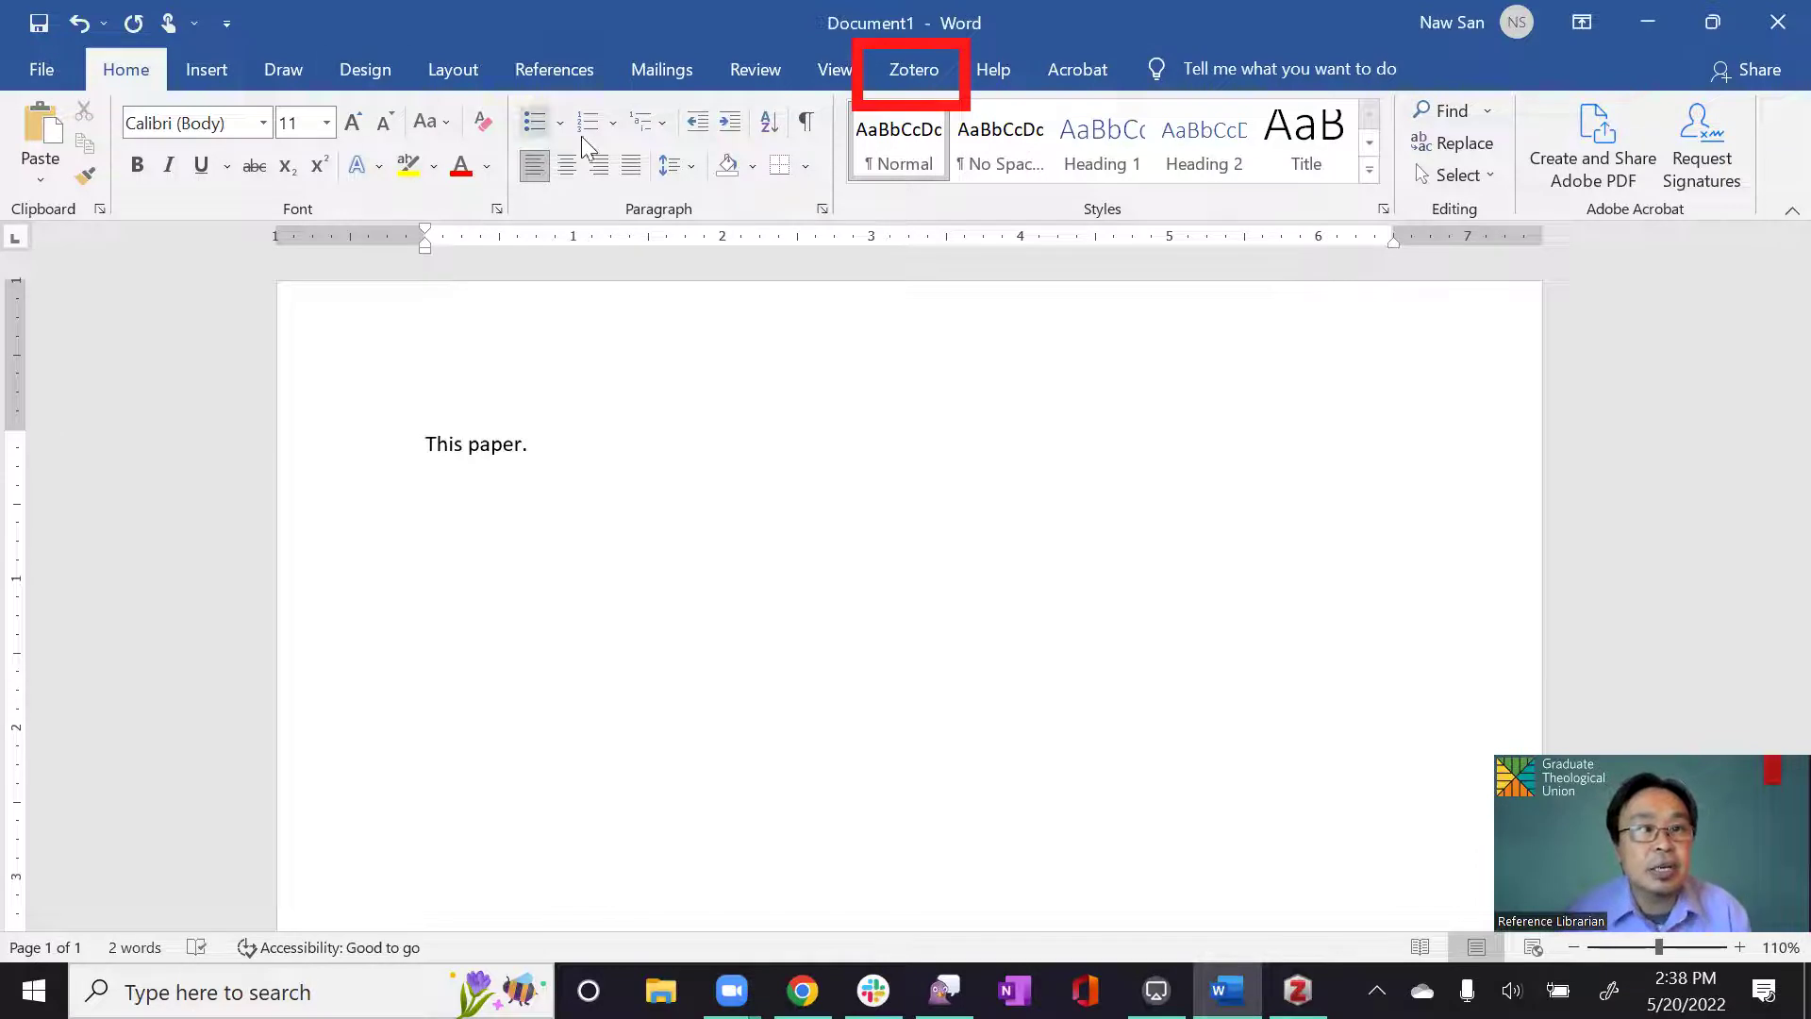
# Insert a Turabian 8th edition full-note footnote citing 'Creation's Renewal in the Gospel of John'
pyautogui.click(939, 80)
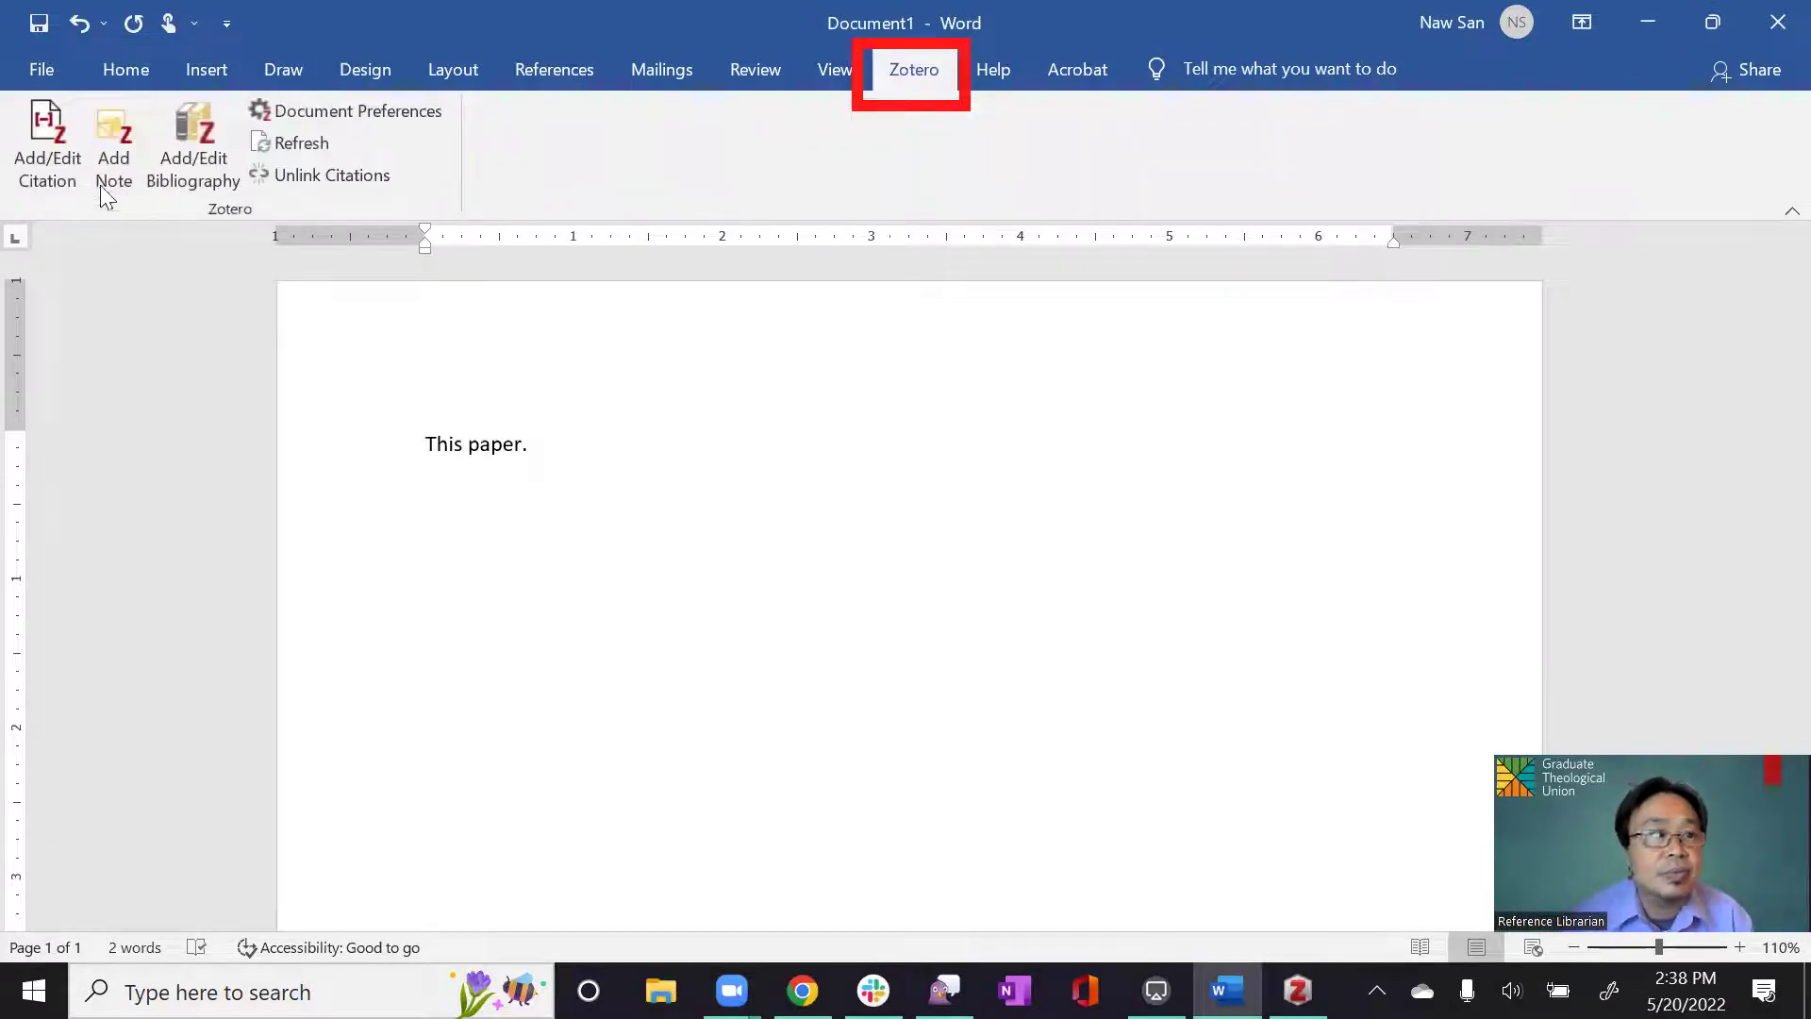
pyautogui.click(43, 145)
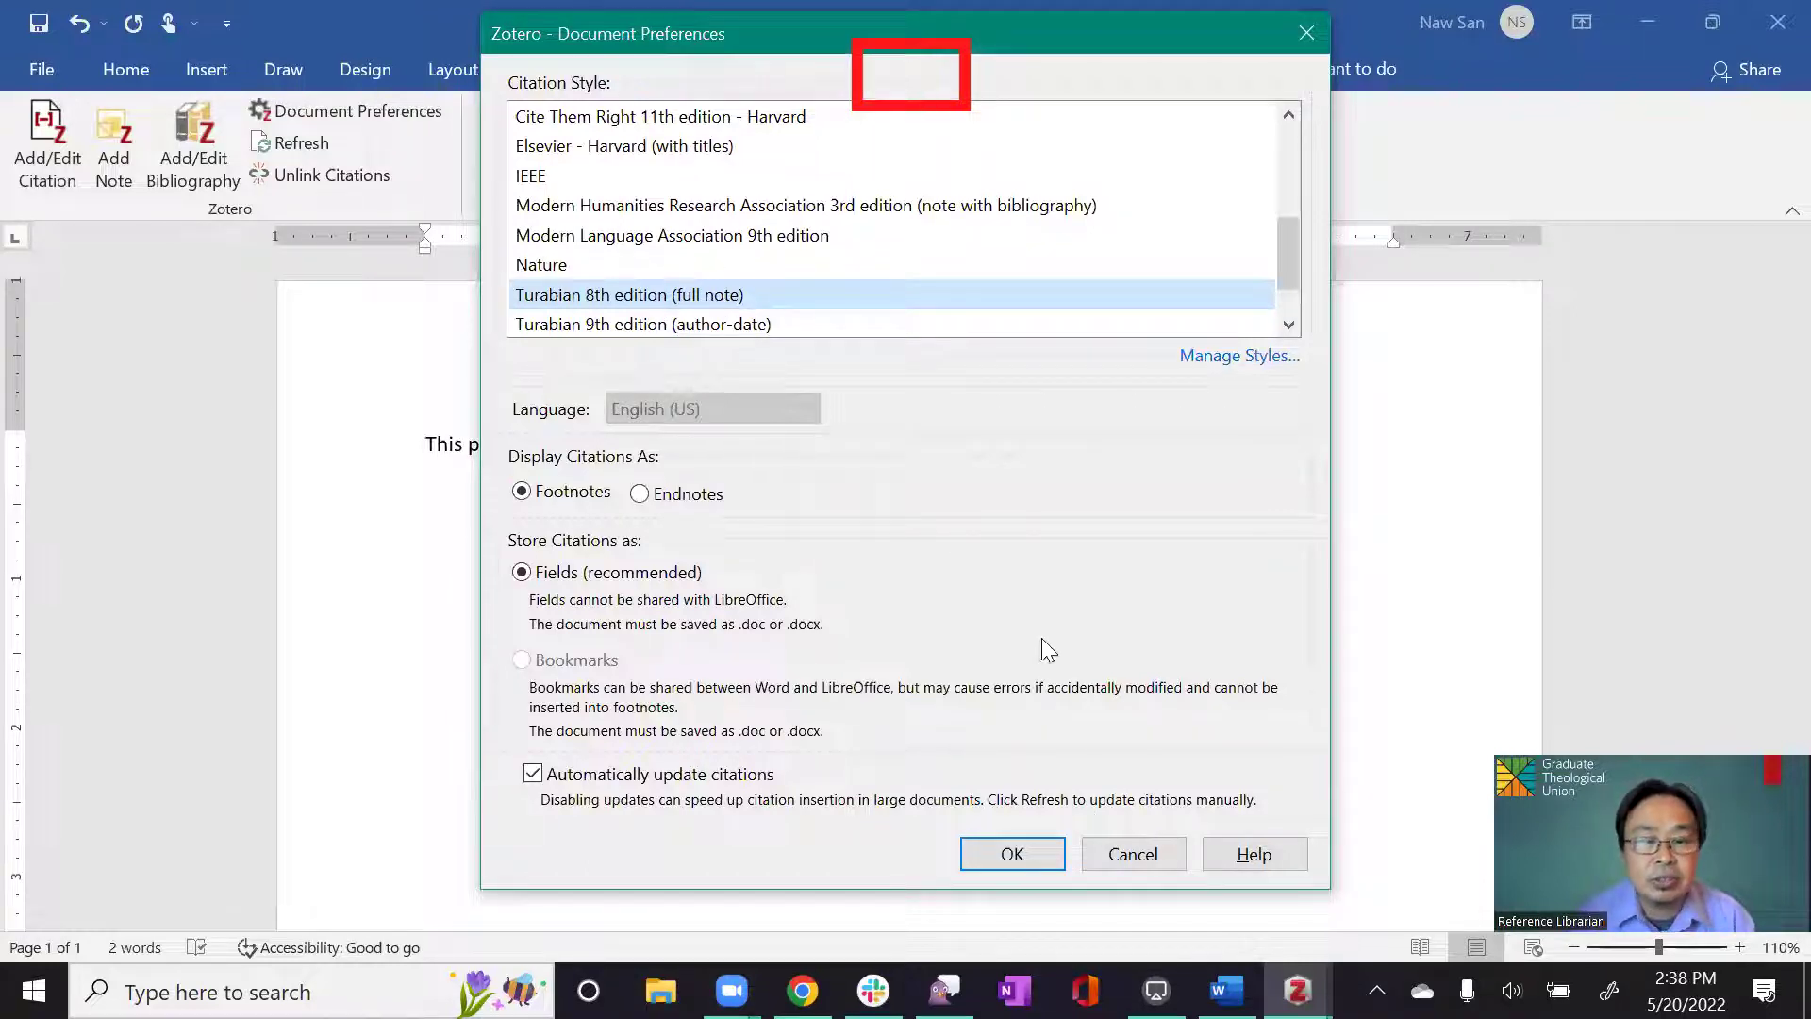
pyautogui.click(1033, 855)
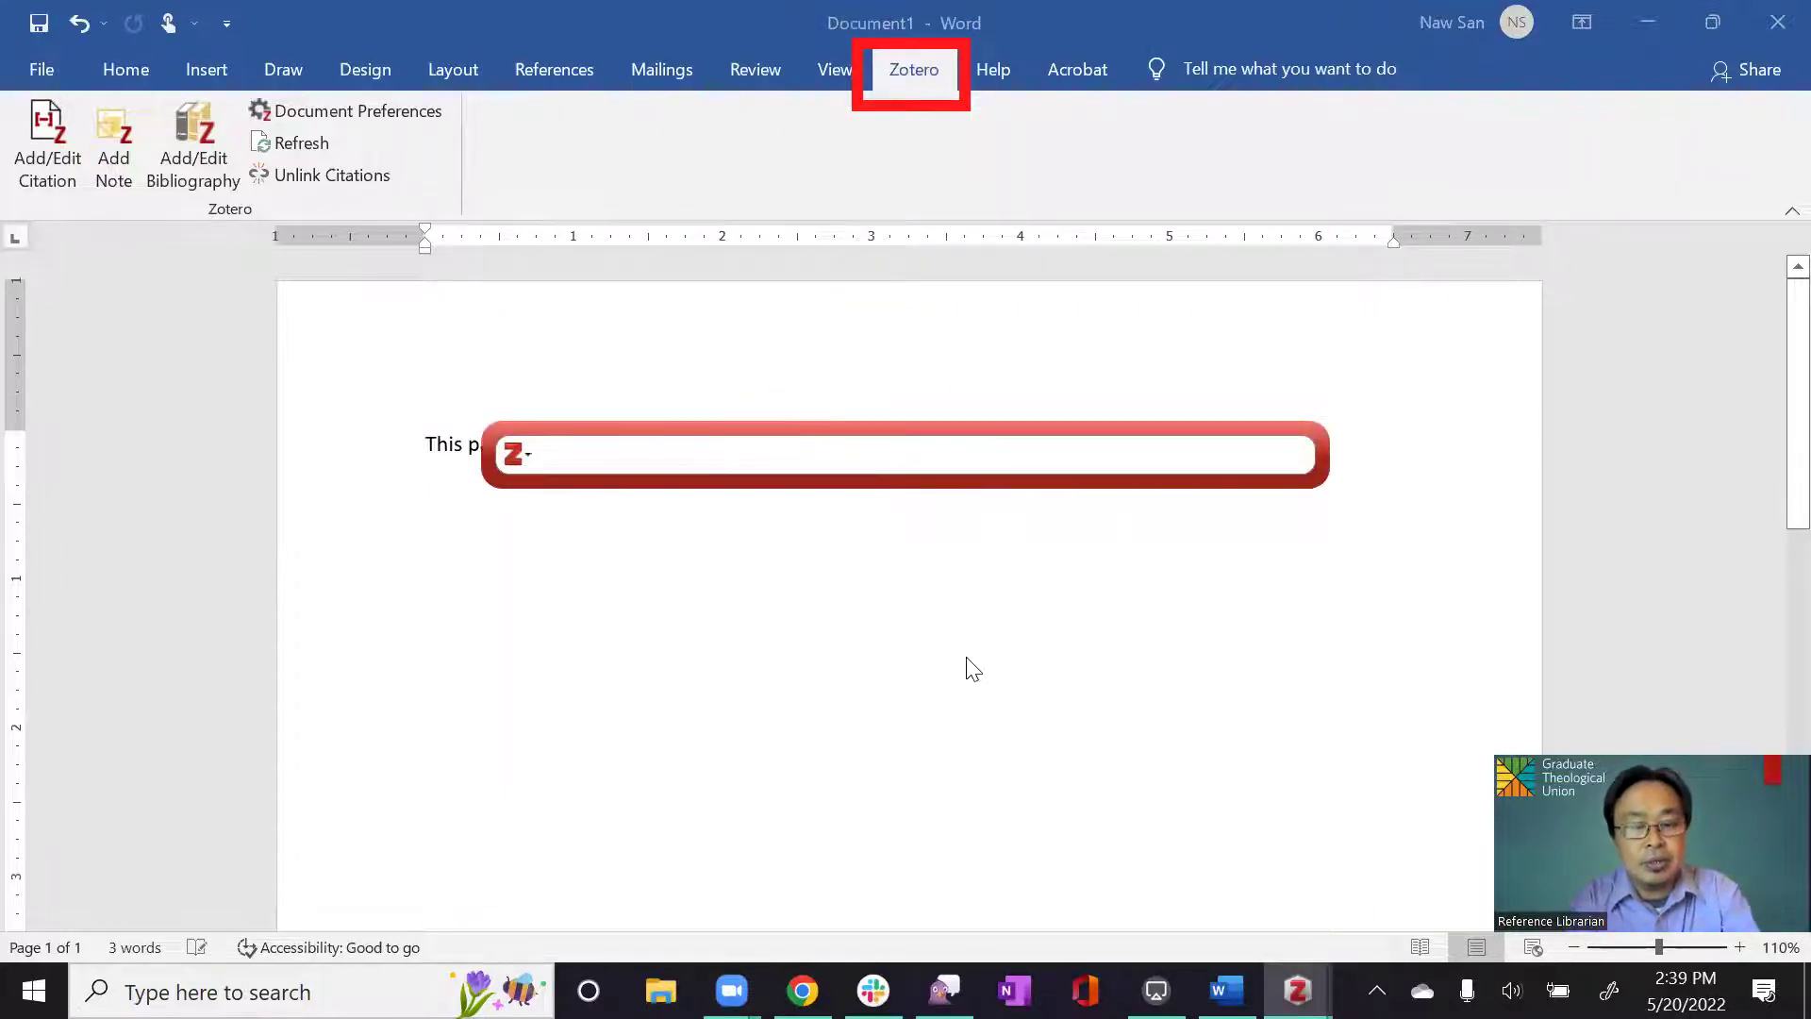
pyautogui.write('crea')
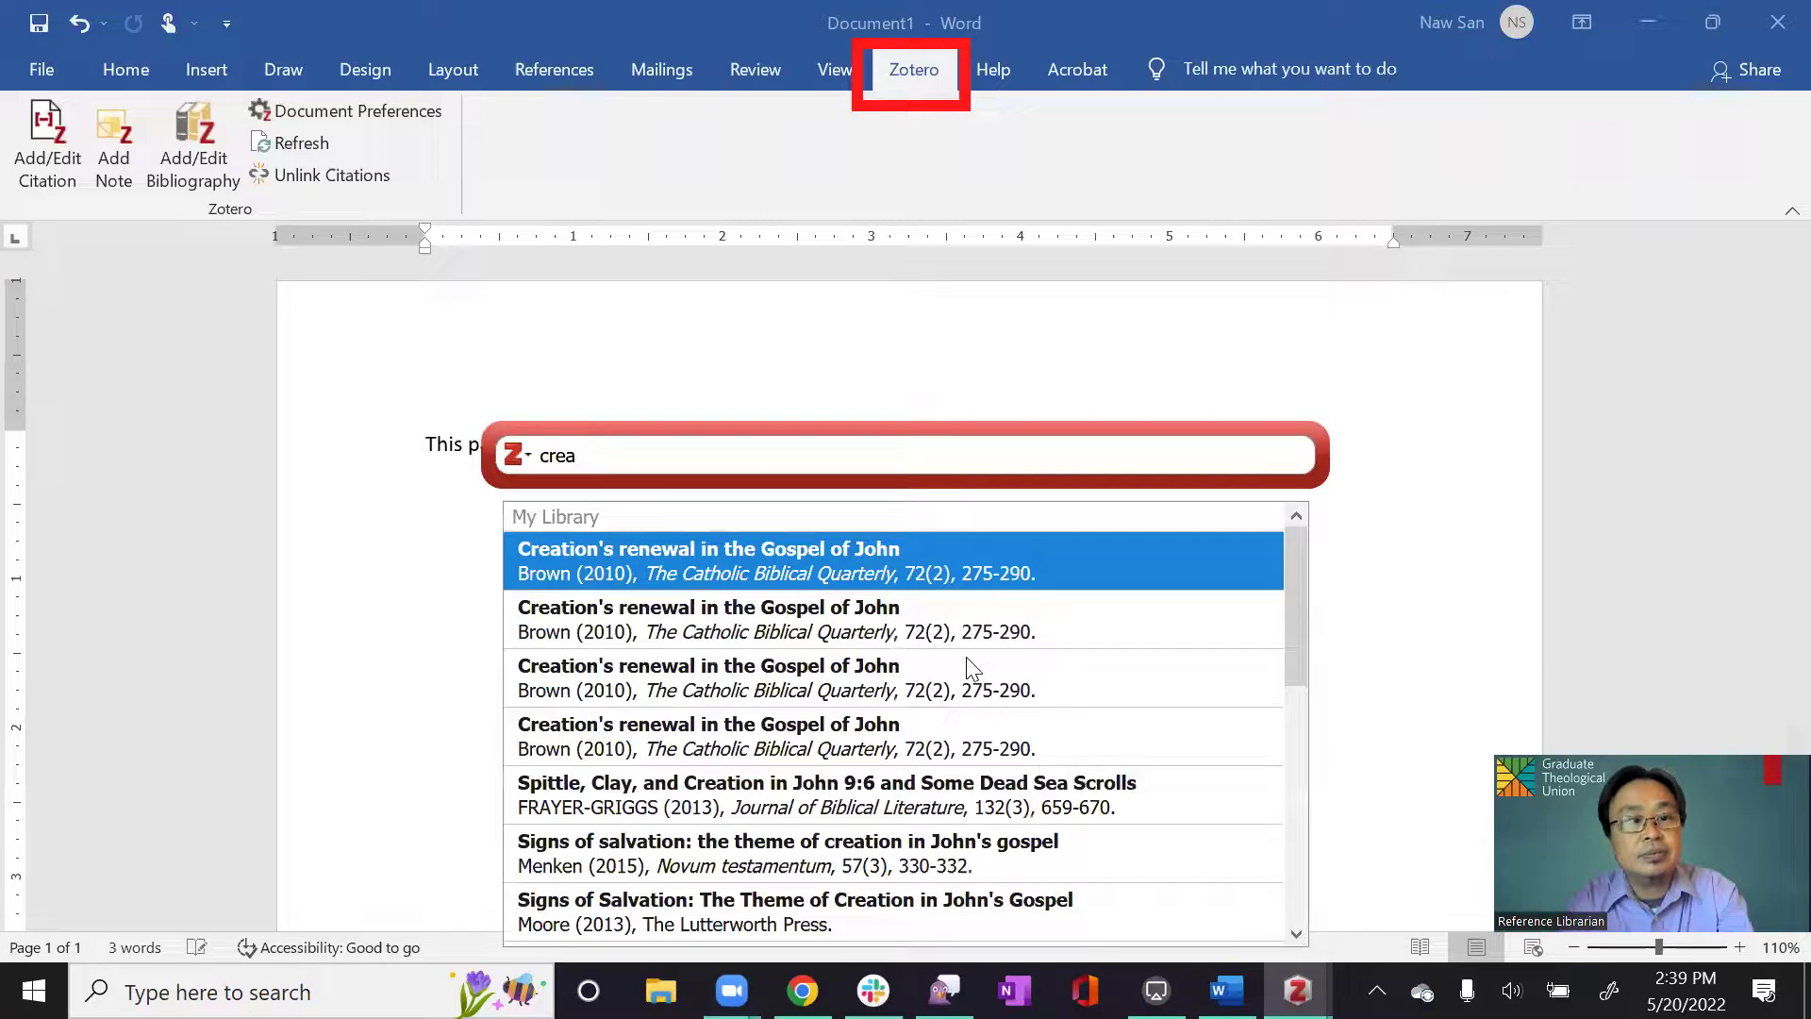
pyautogui.click(629, 558)
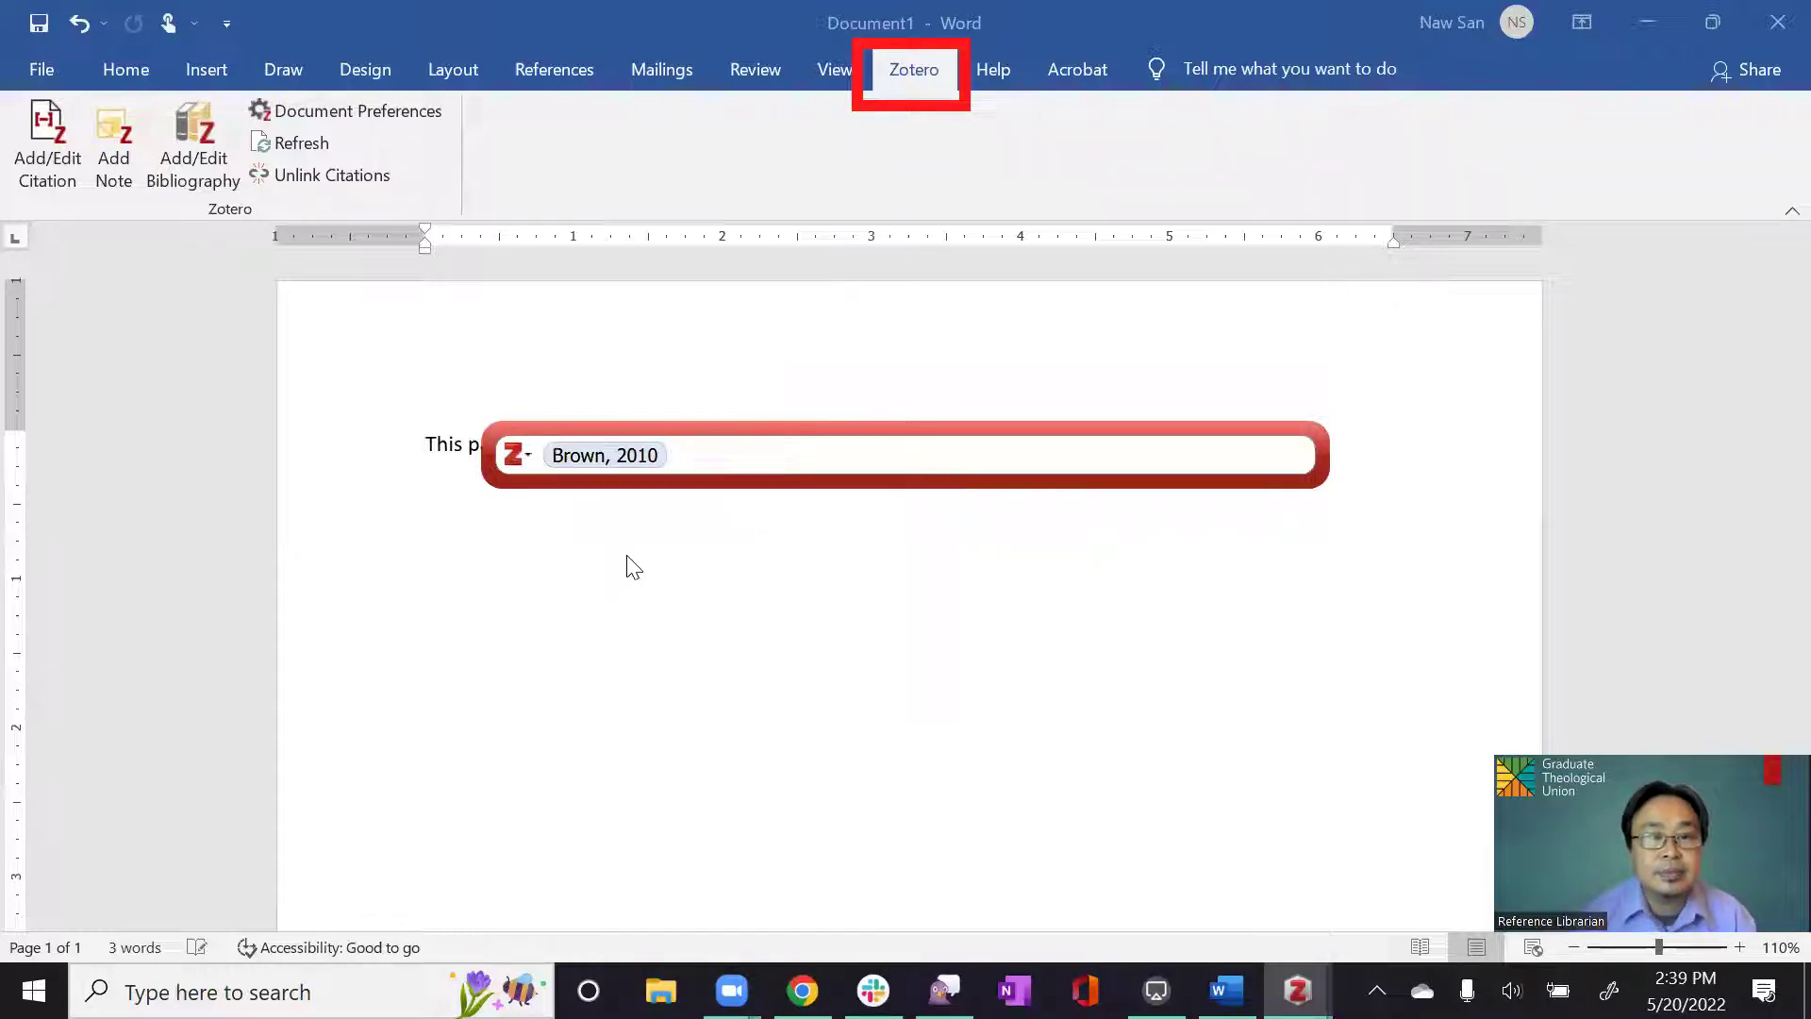
pyautogui.press('Return')
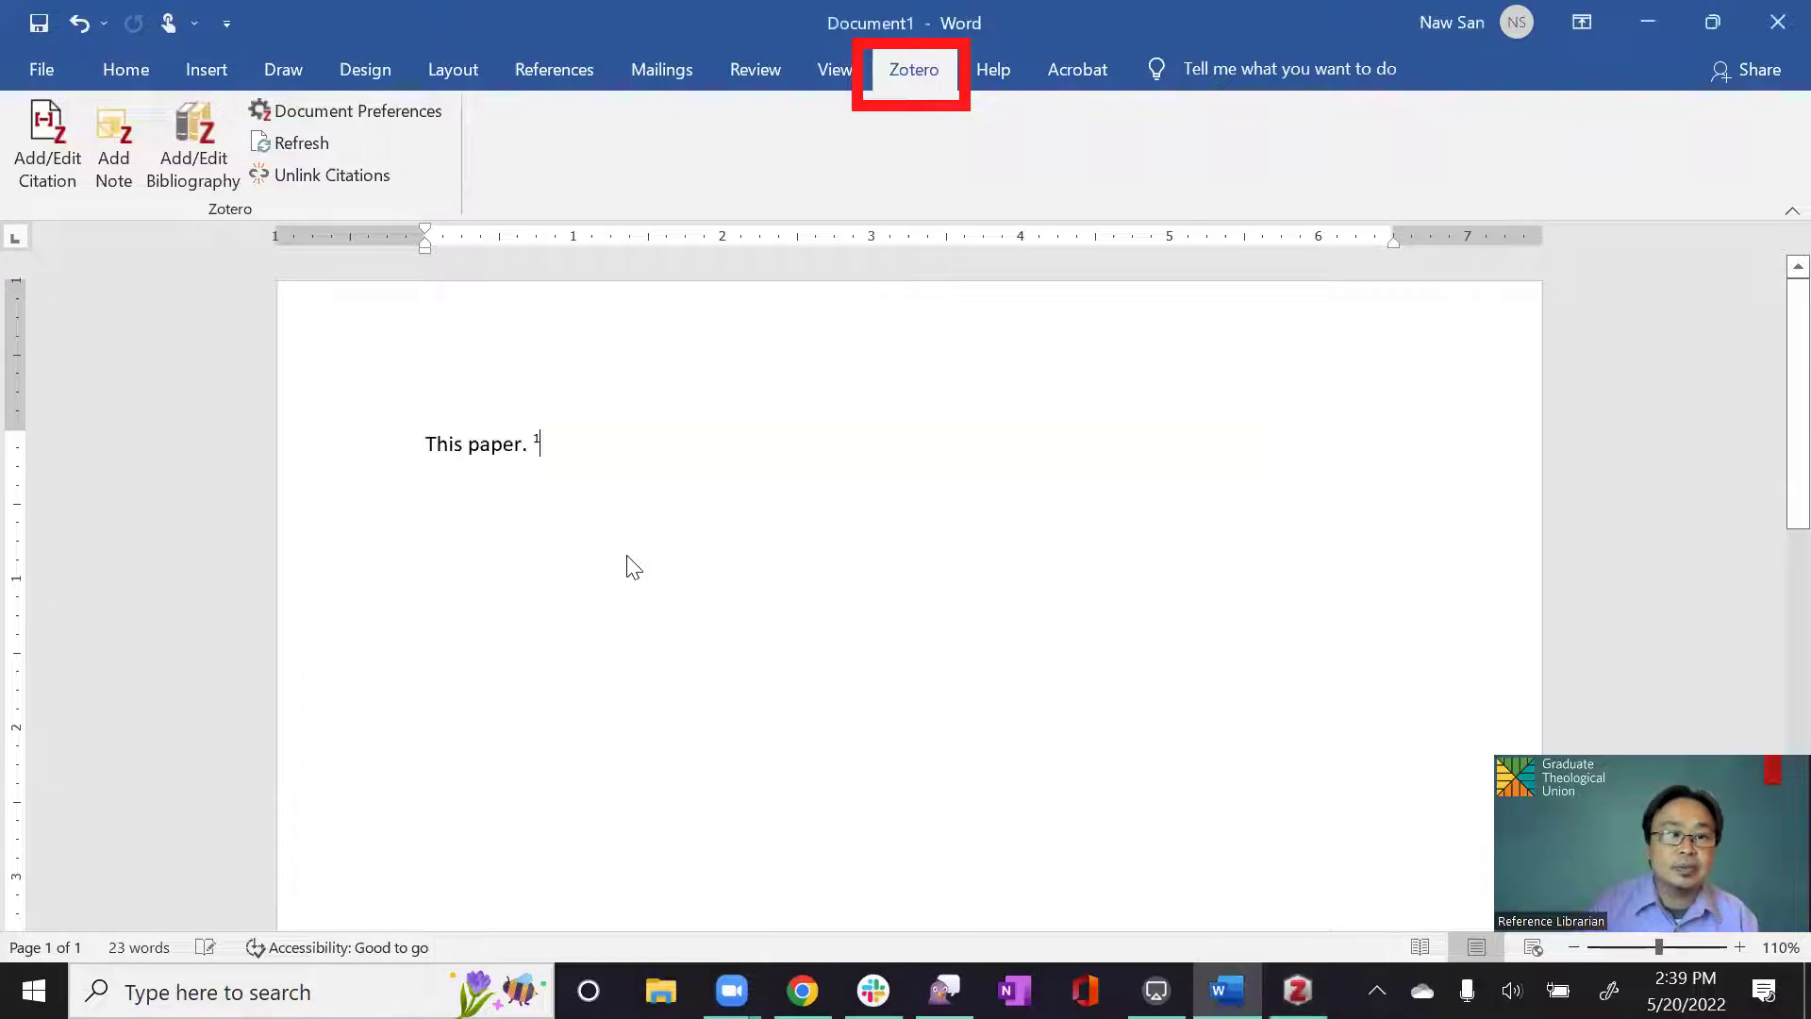
pyautogui.scroll(-10, 565, 588)
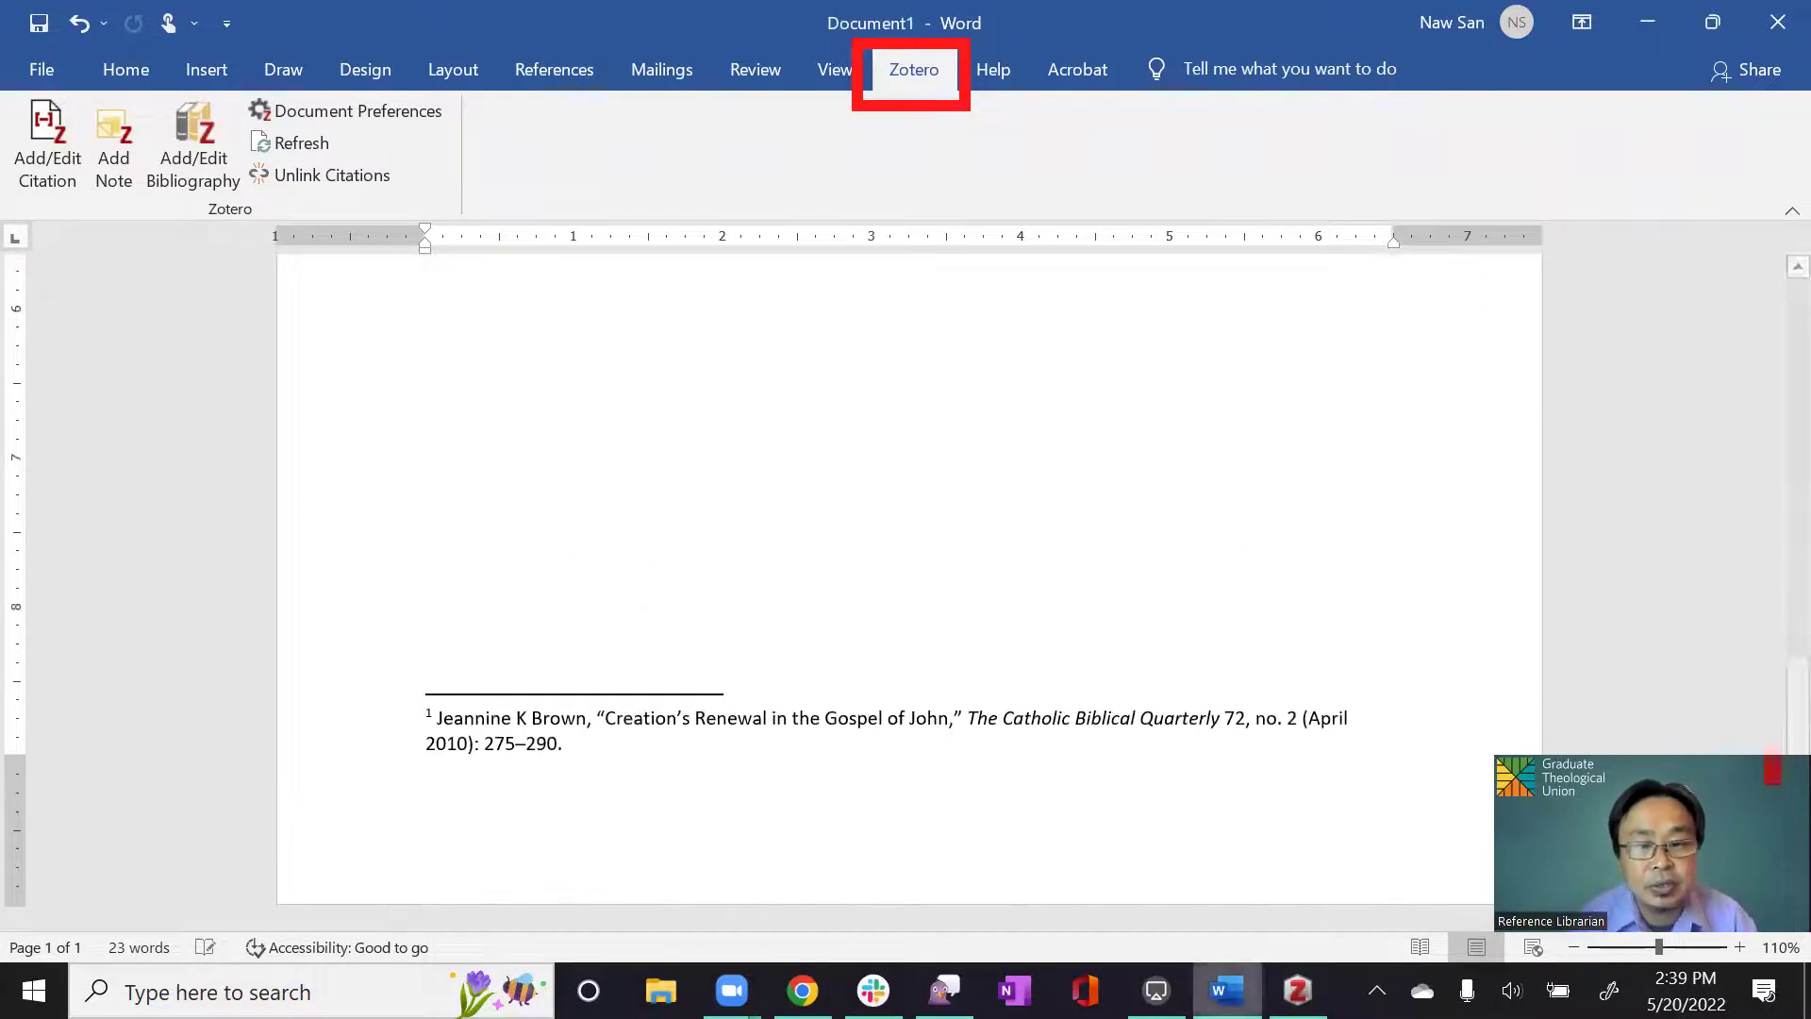
# Hide Zotero and type 'again.' after footnote 1 in the document
pyautogui.click(1298, 991)
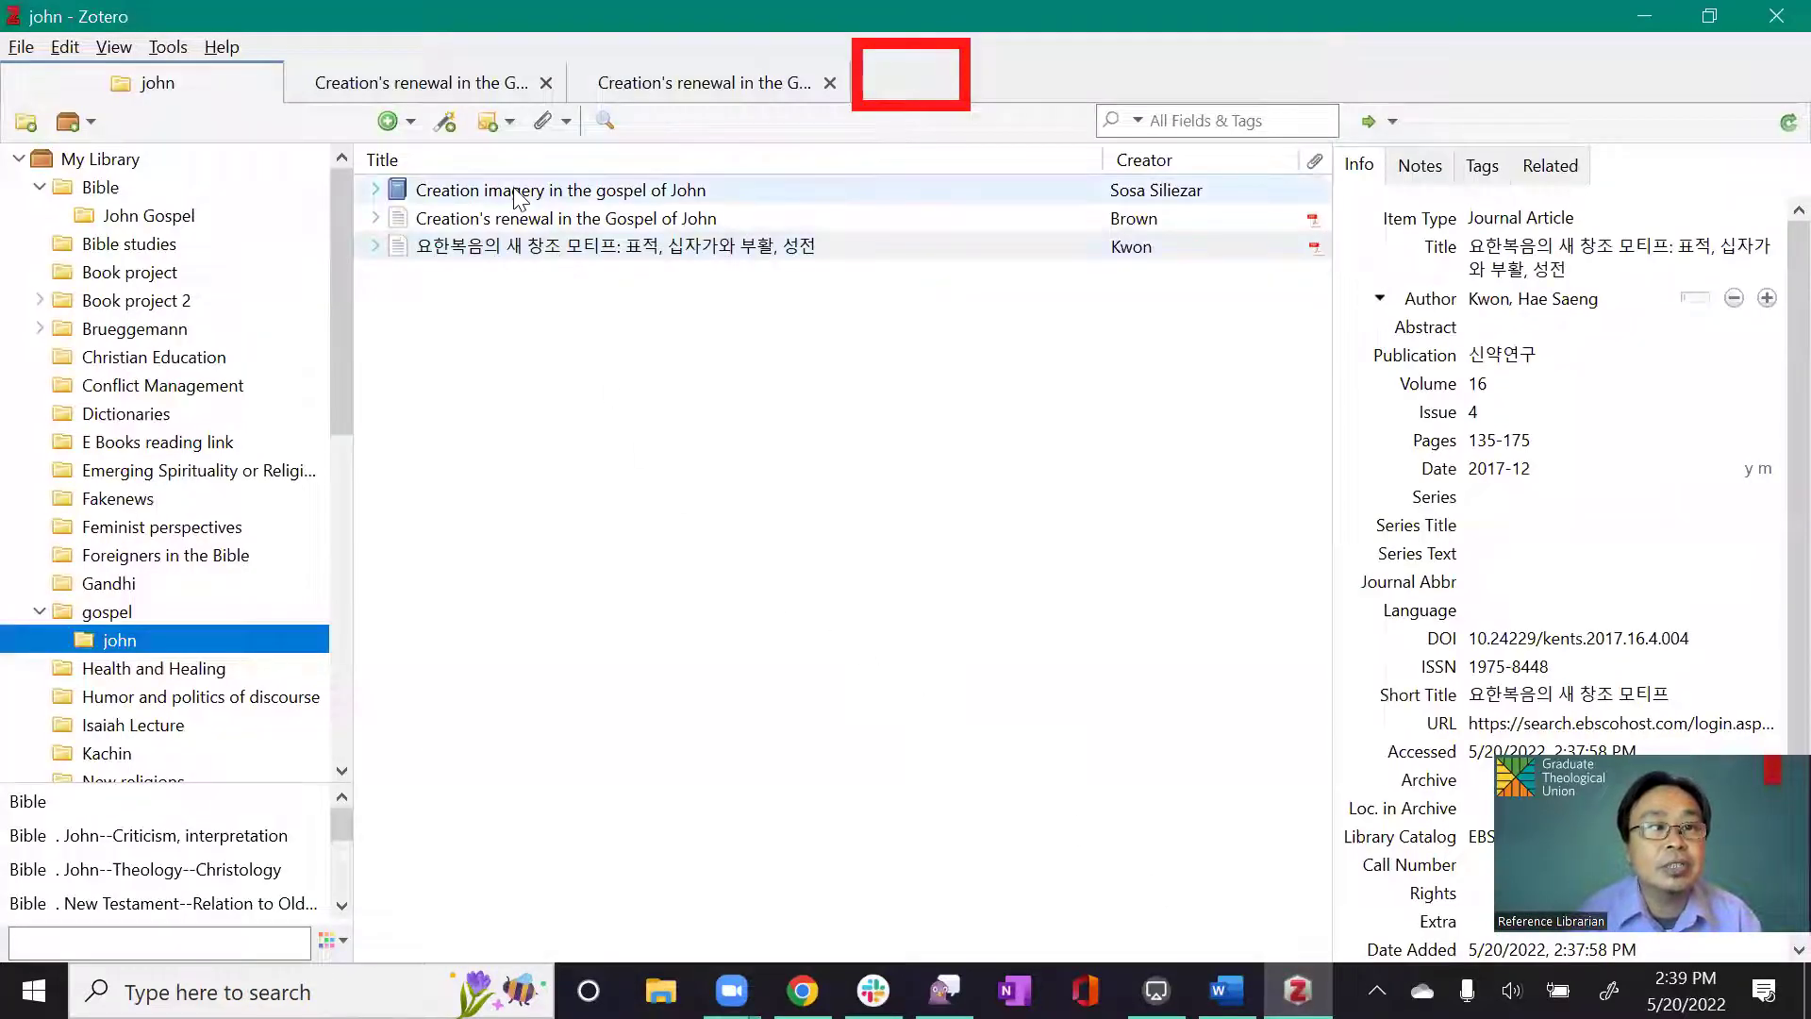
pyautogui.click(1648, 17)
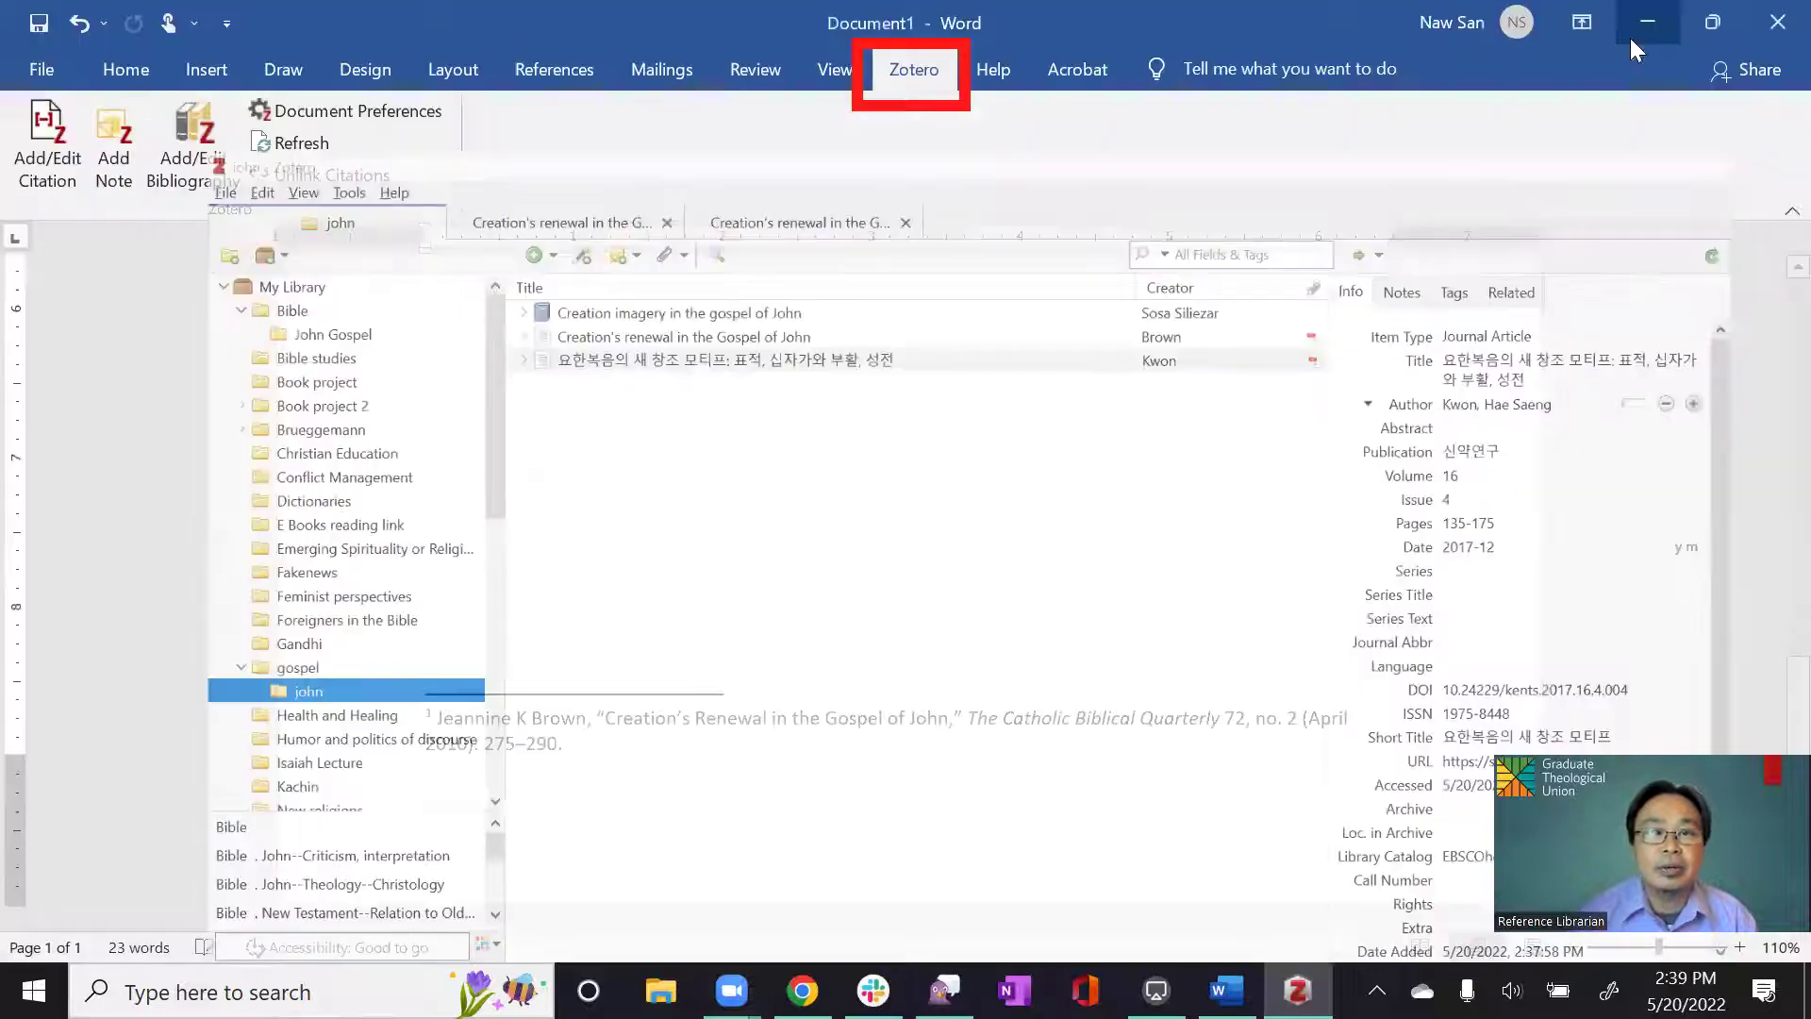
pyautogui.scroll(4, 806, 576)
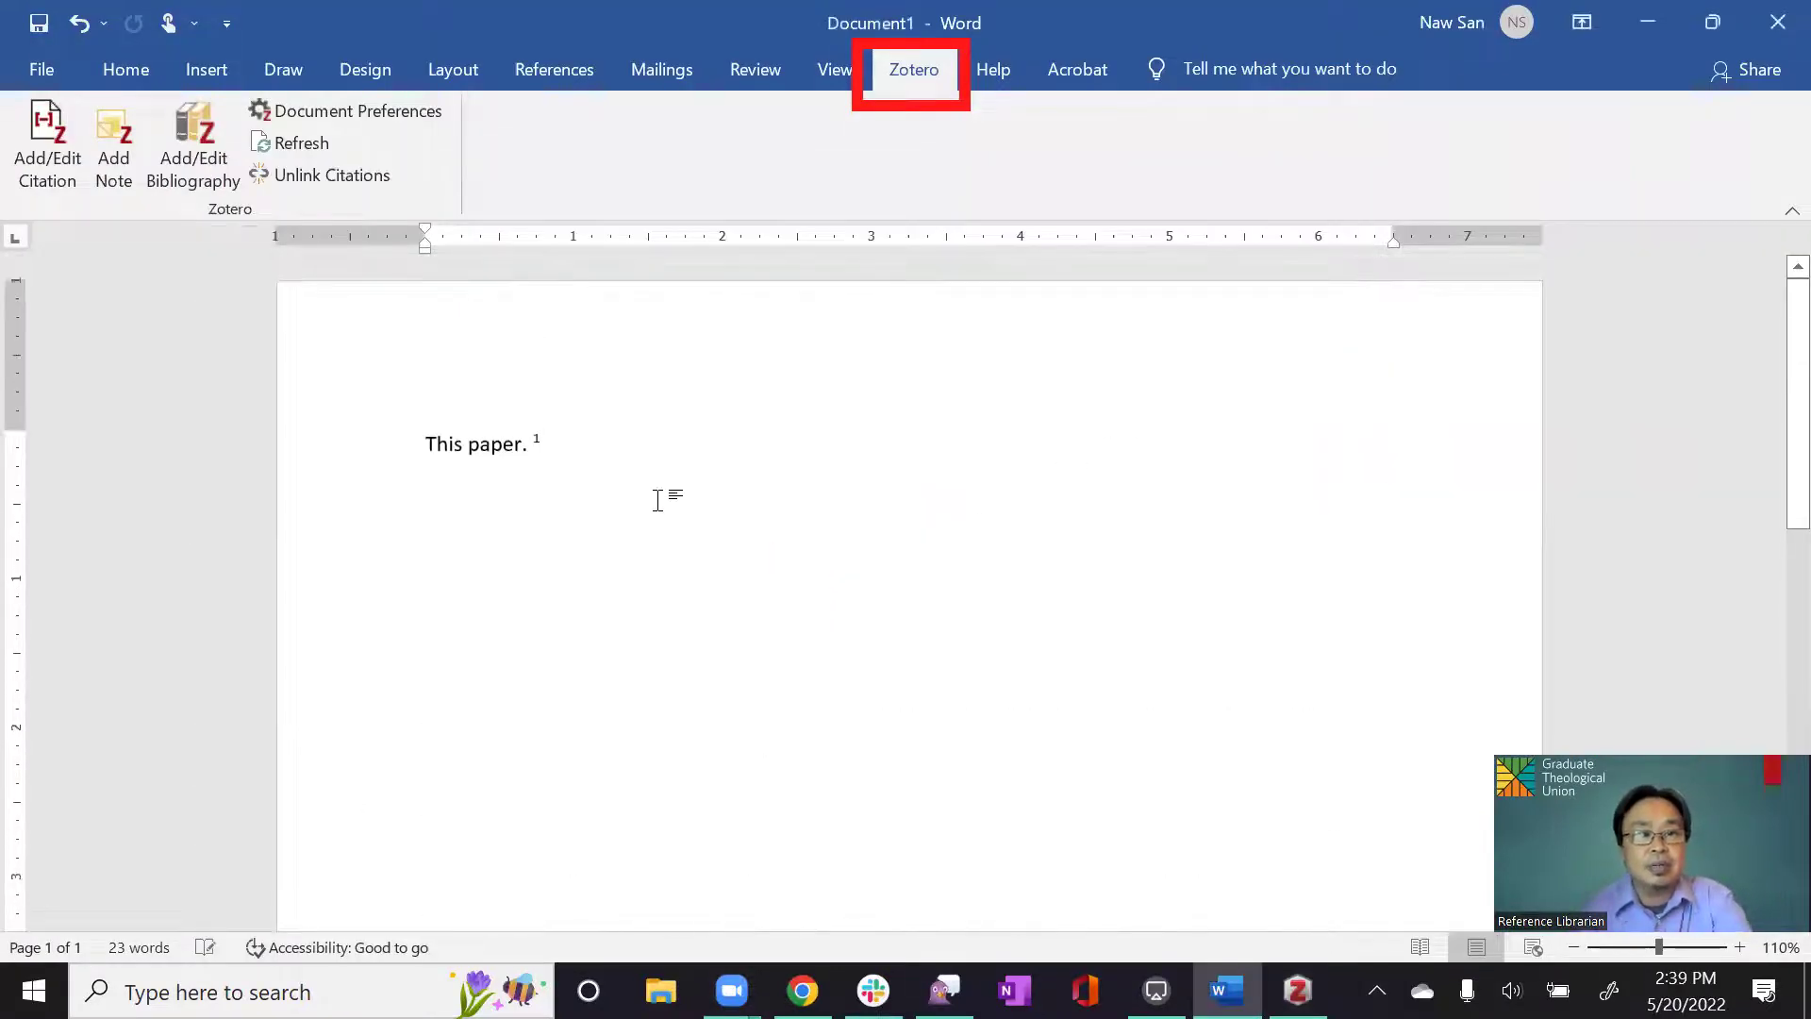
pyautogui.write('a')
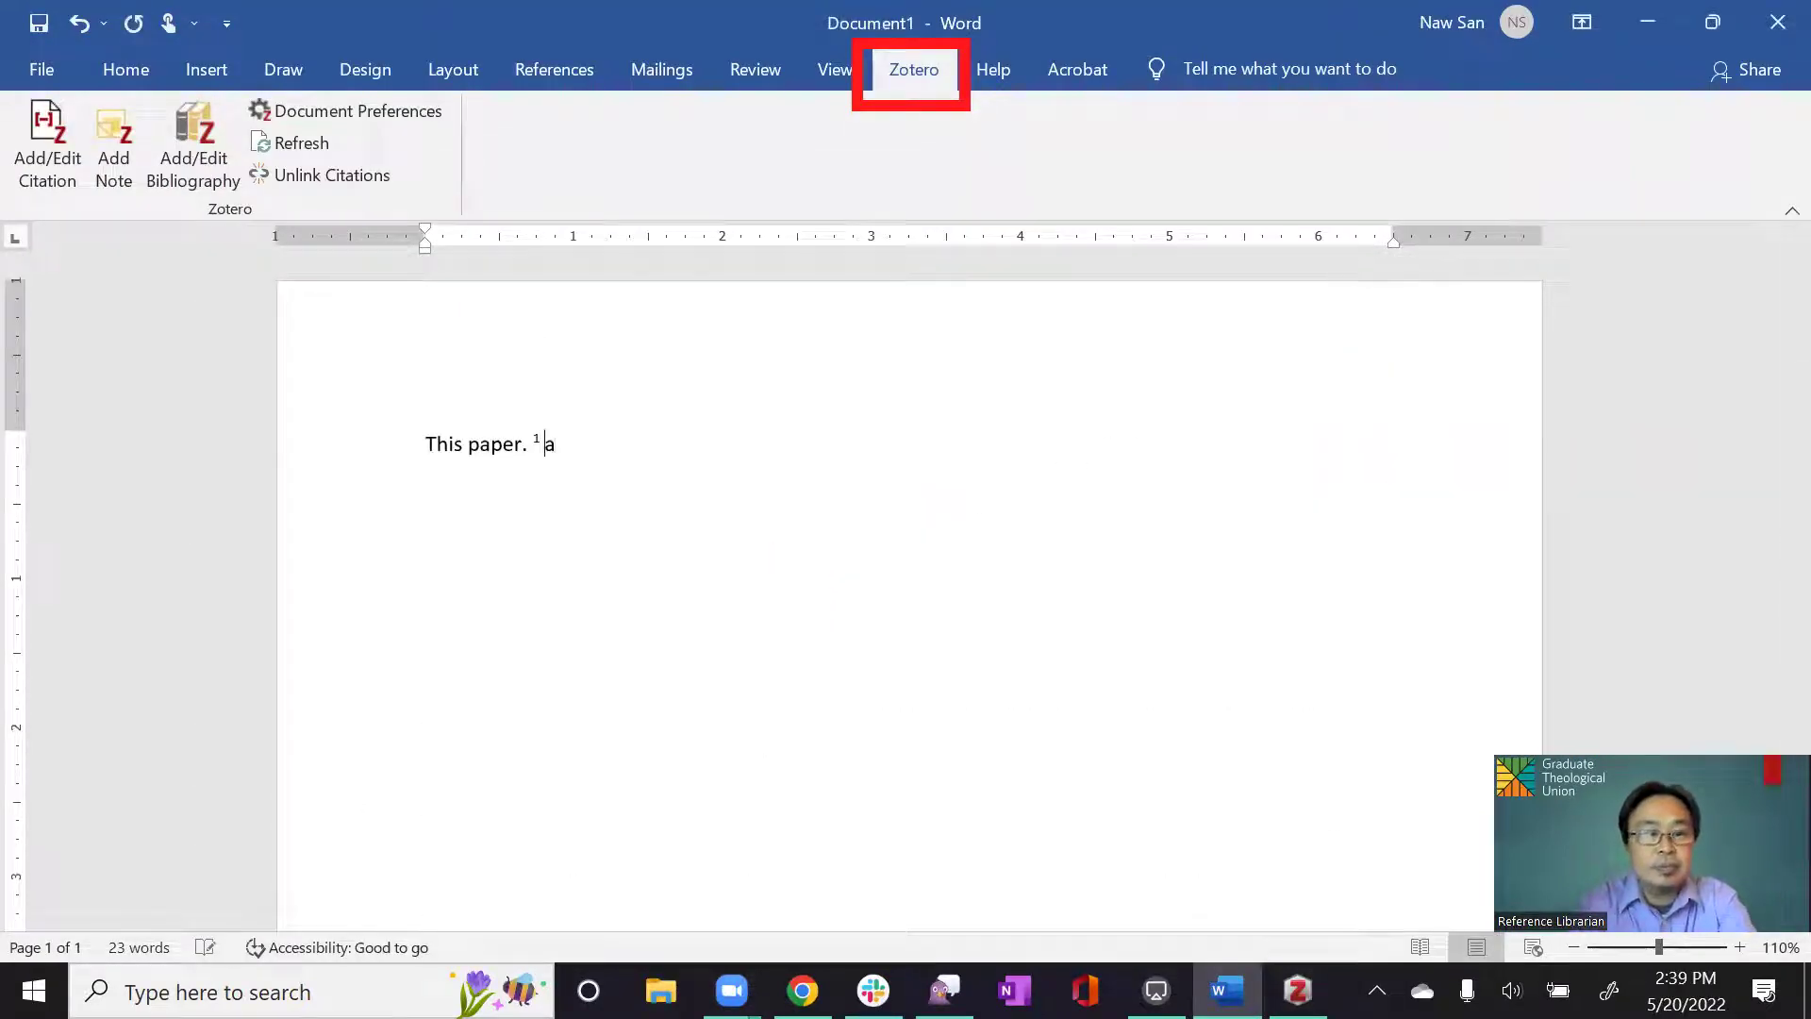
pyautogui.write('gain.')
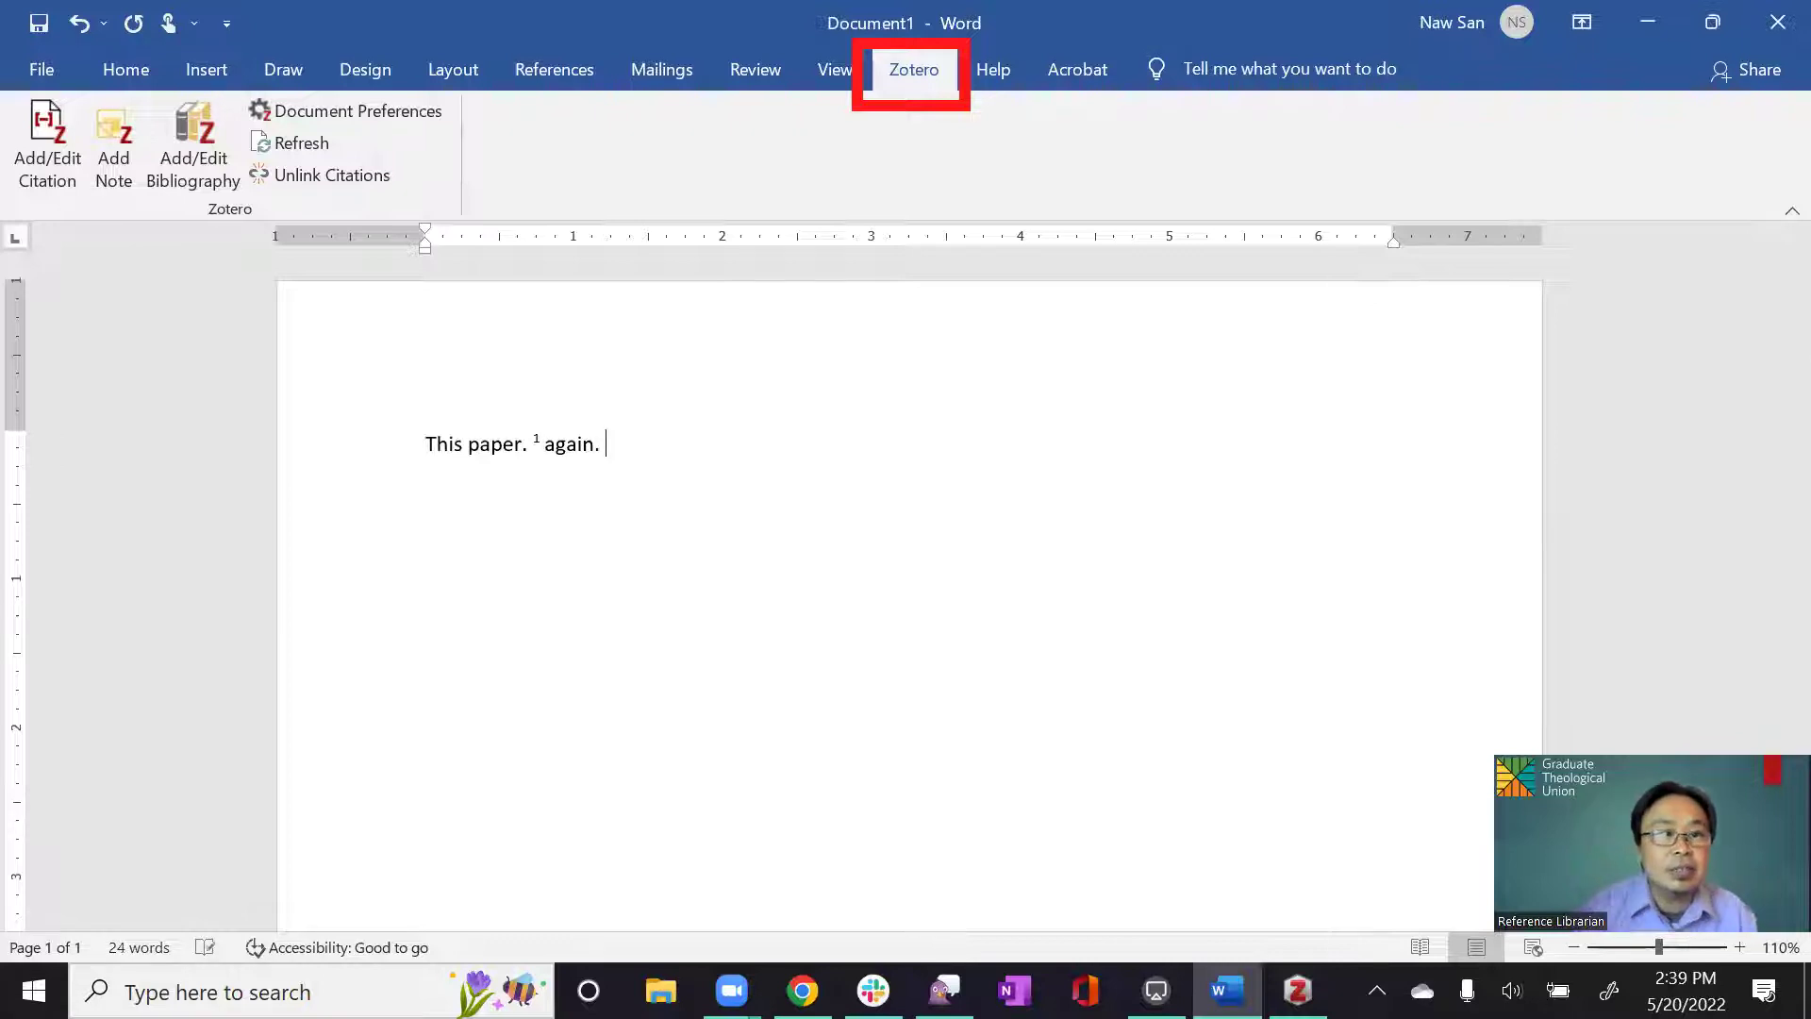
# Cite the book 'Creation Imagery in the Gospel of John' as footnote 2
pyautogui.click(40, 162)
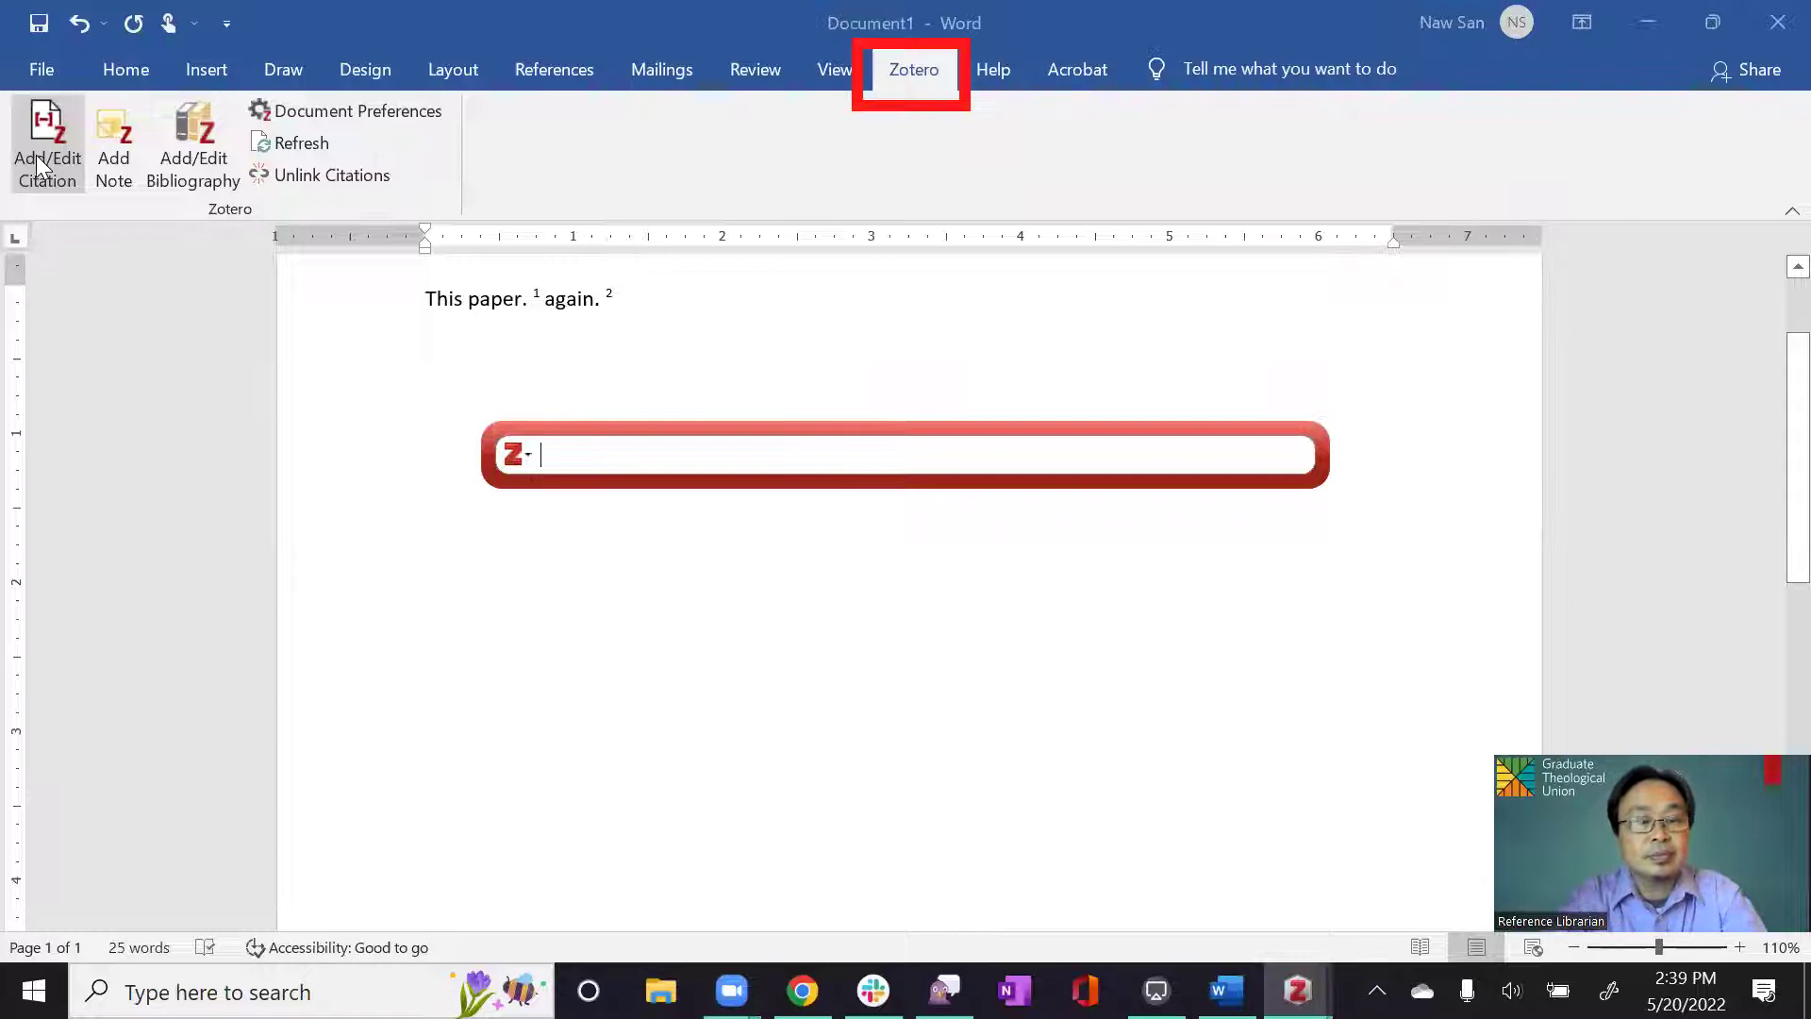
pyautogui.write('creat')
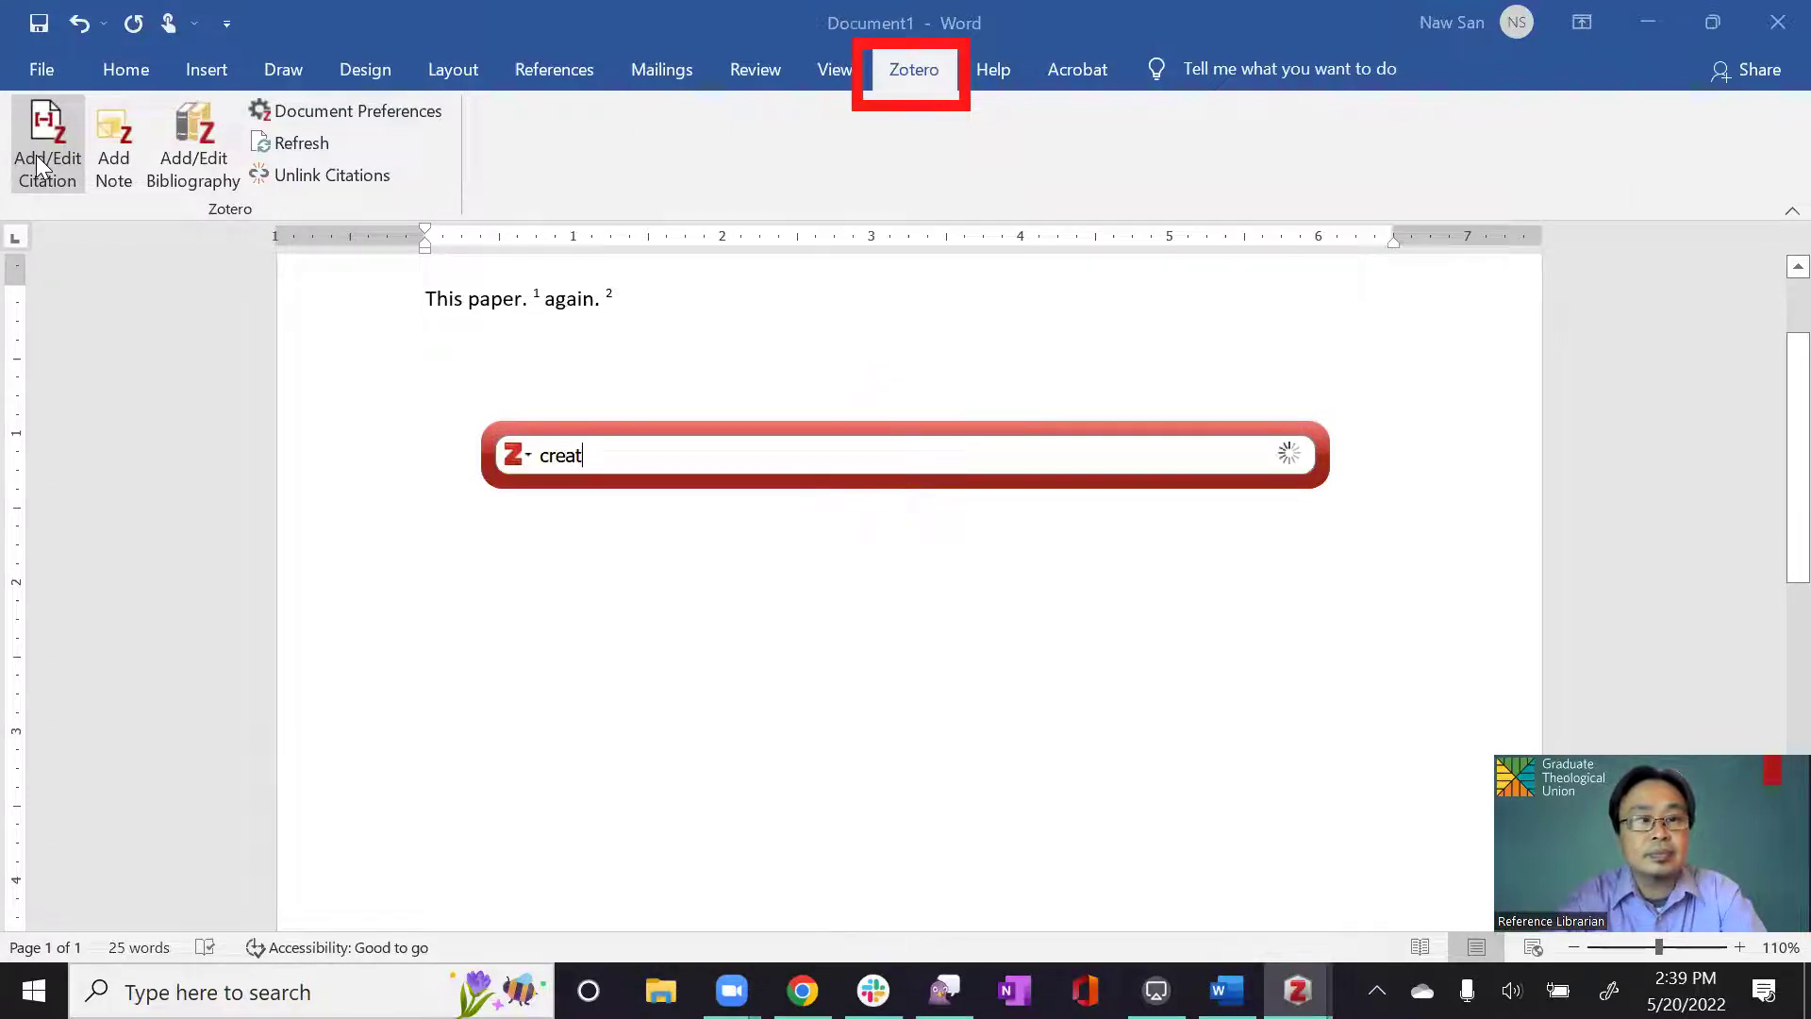
pyautogui.write('ion im')
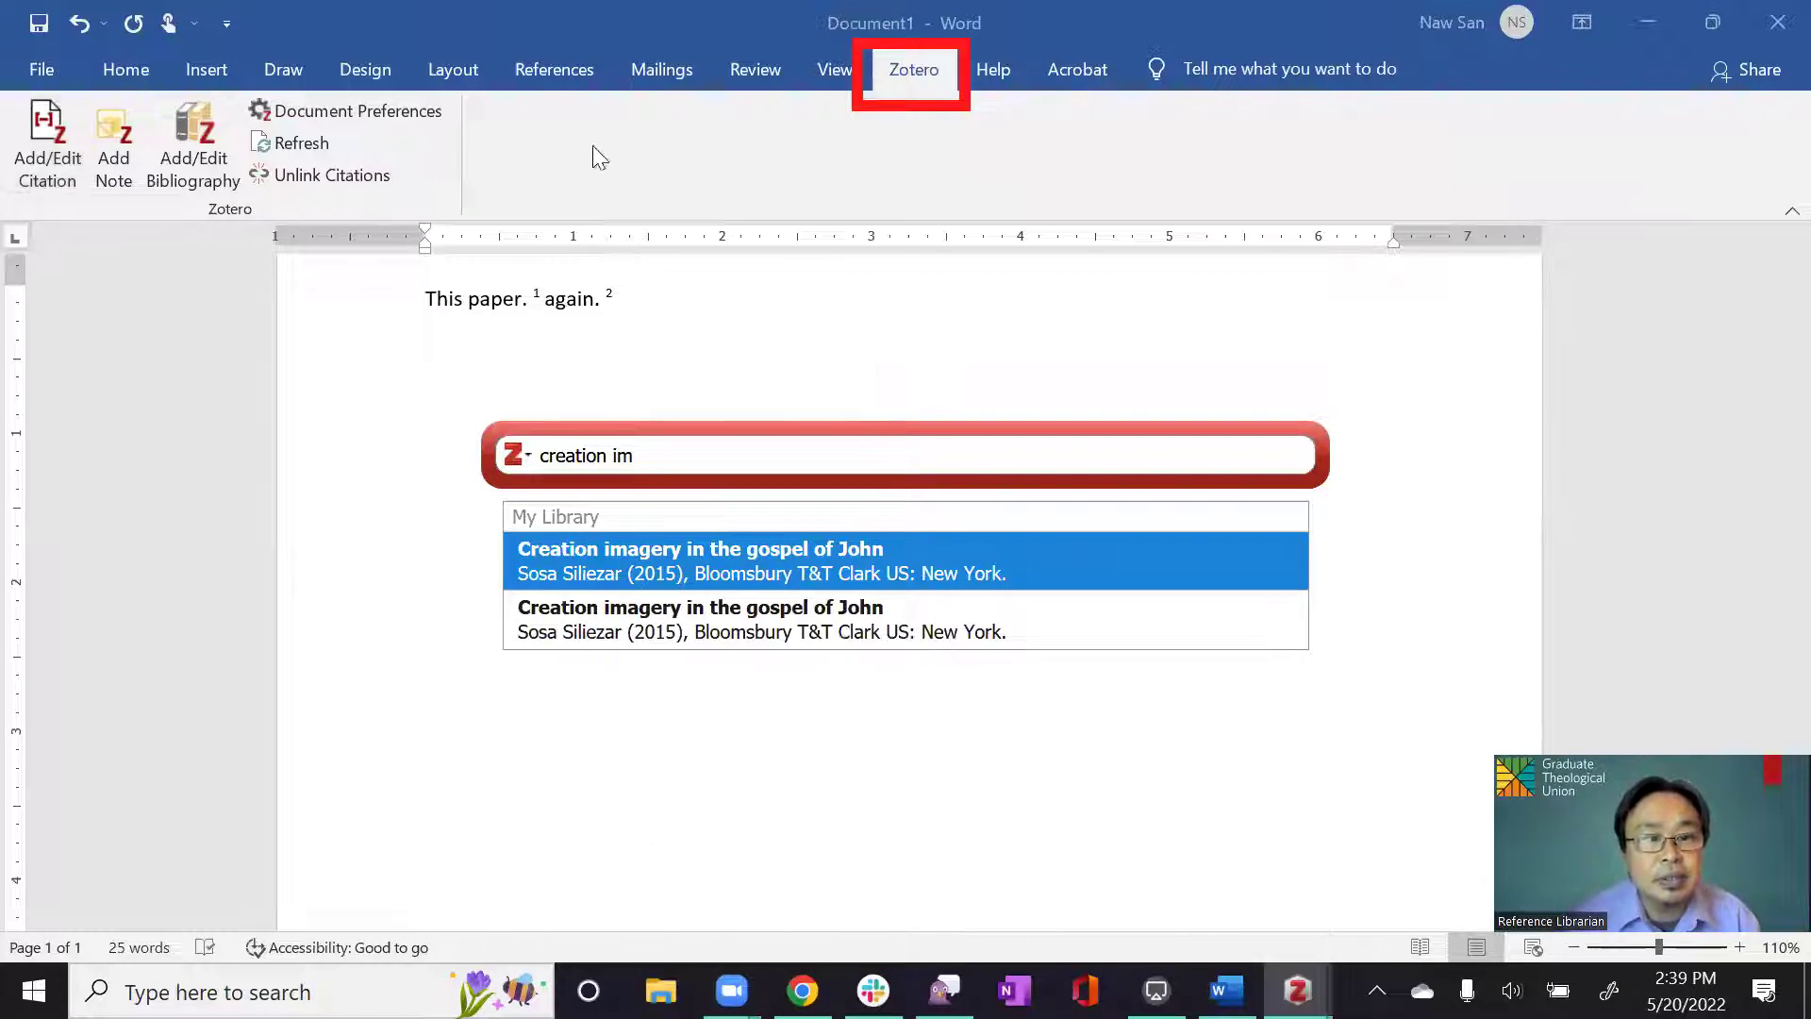
pyautogui.click(710, 569)
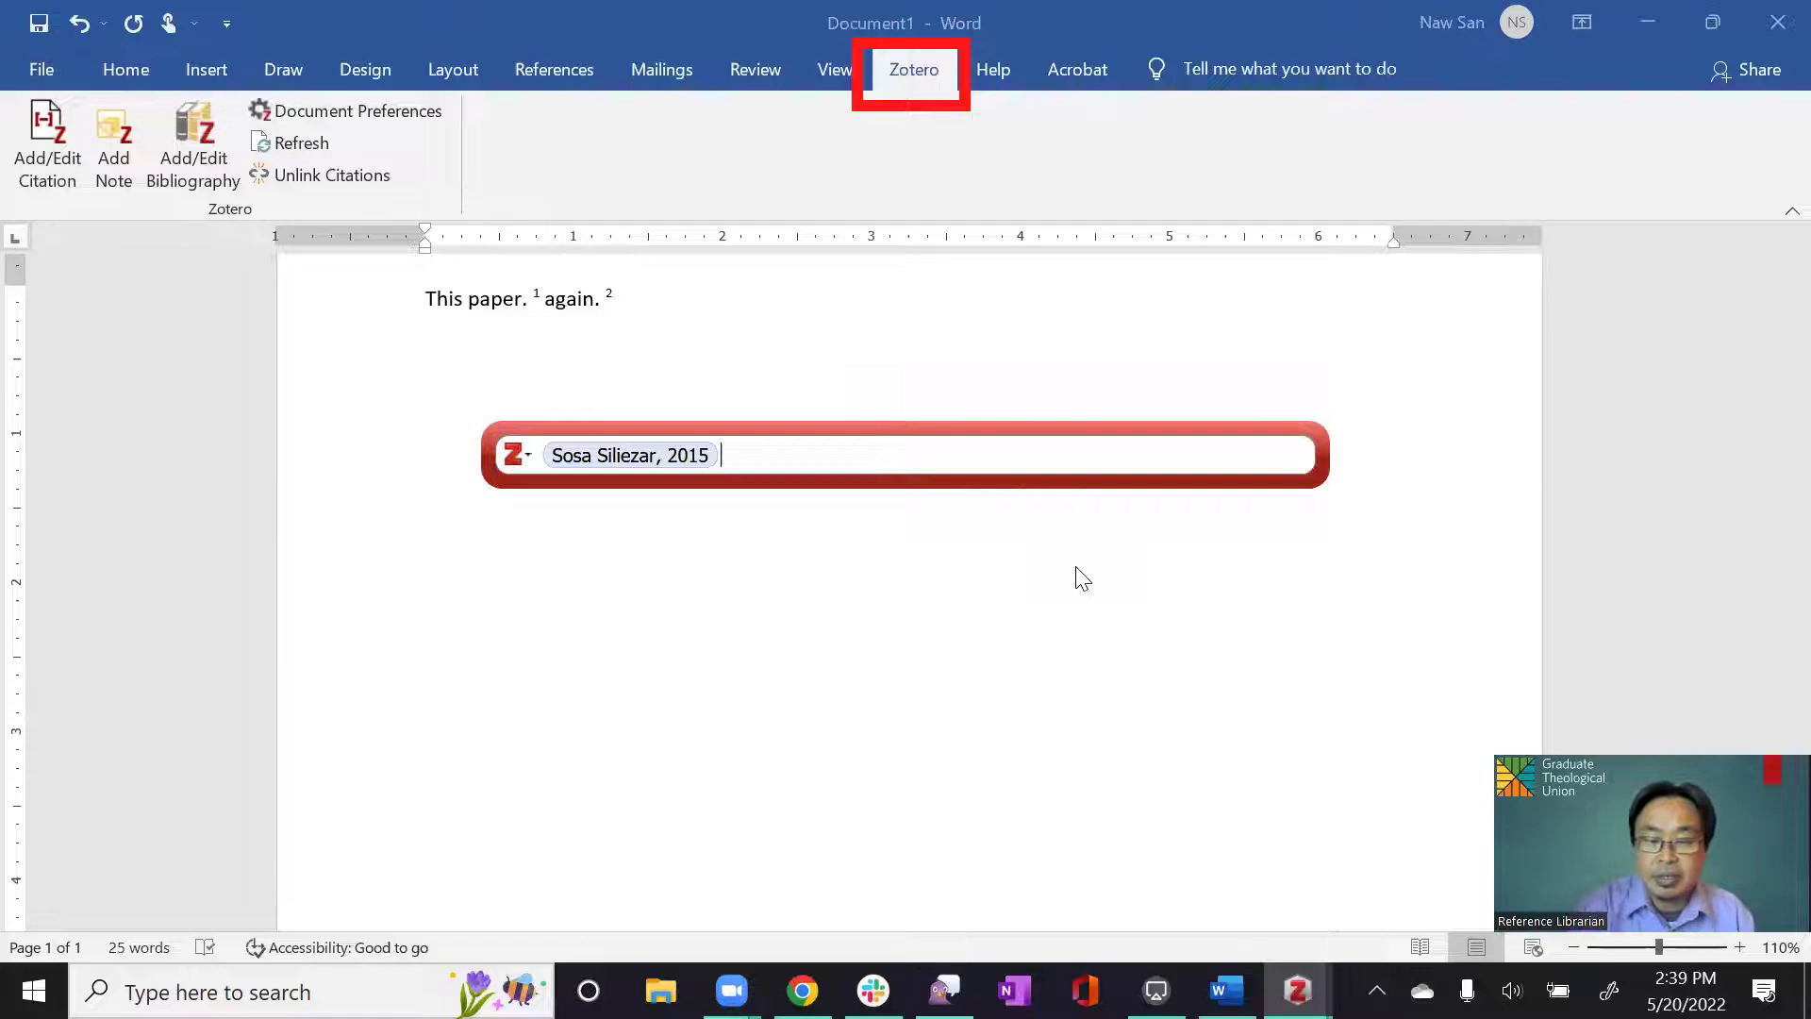
pyautogui.press('Return')
pyautogui.scroll(-12, 843, 639)
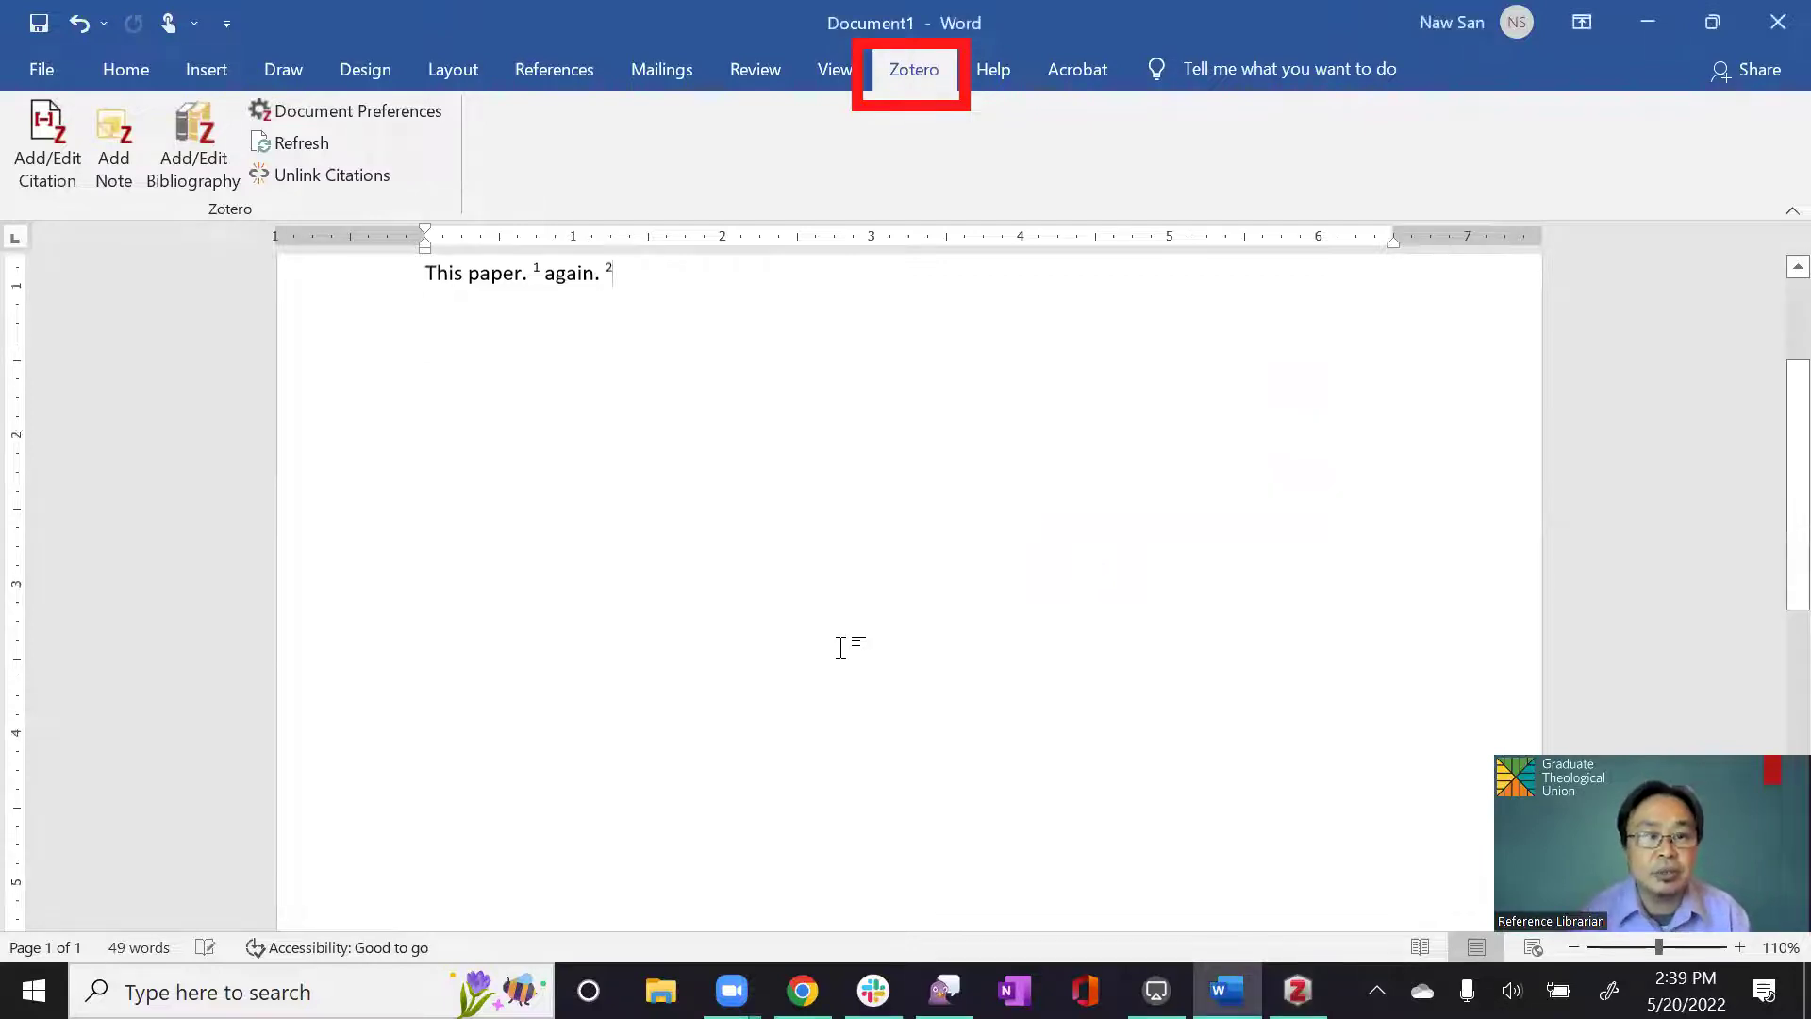
pyautogui.scroll(-1, 779, 710)
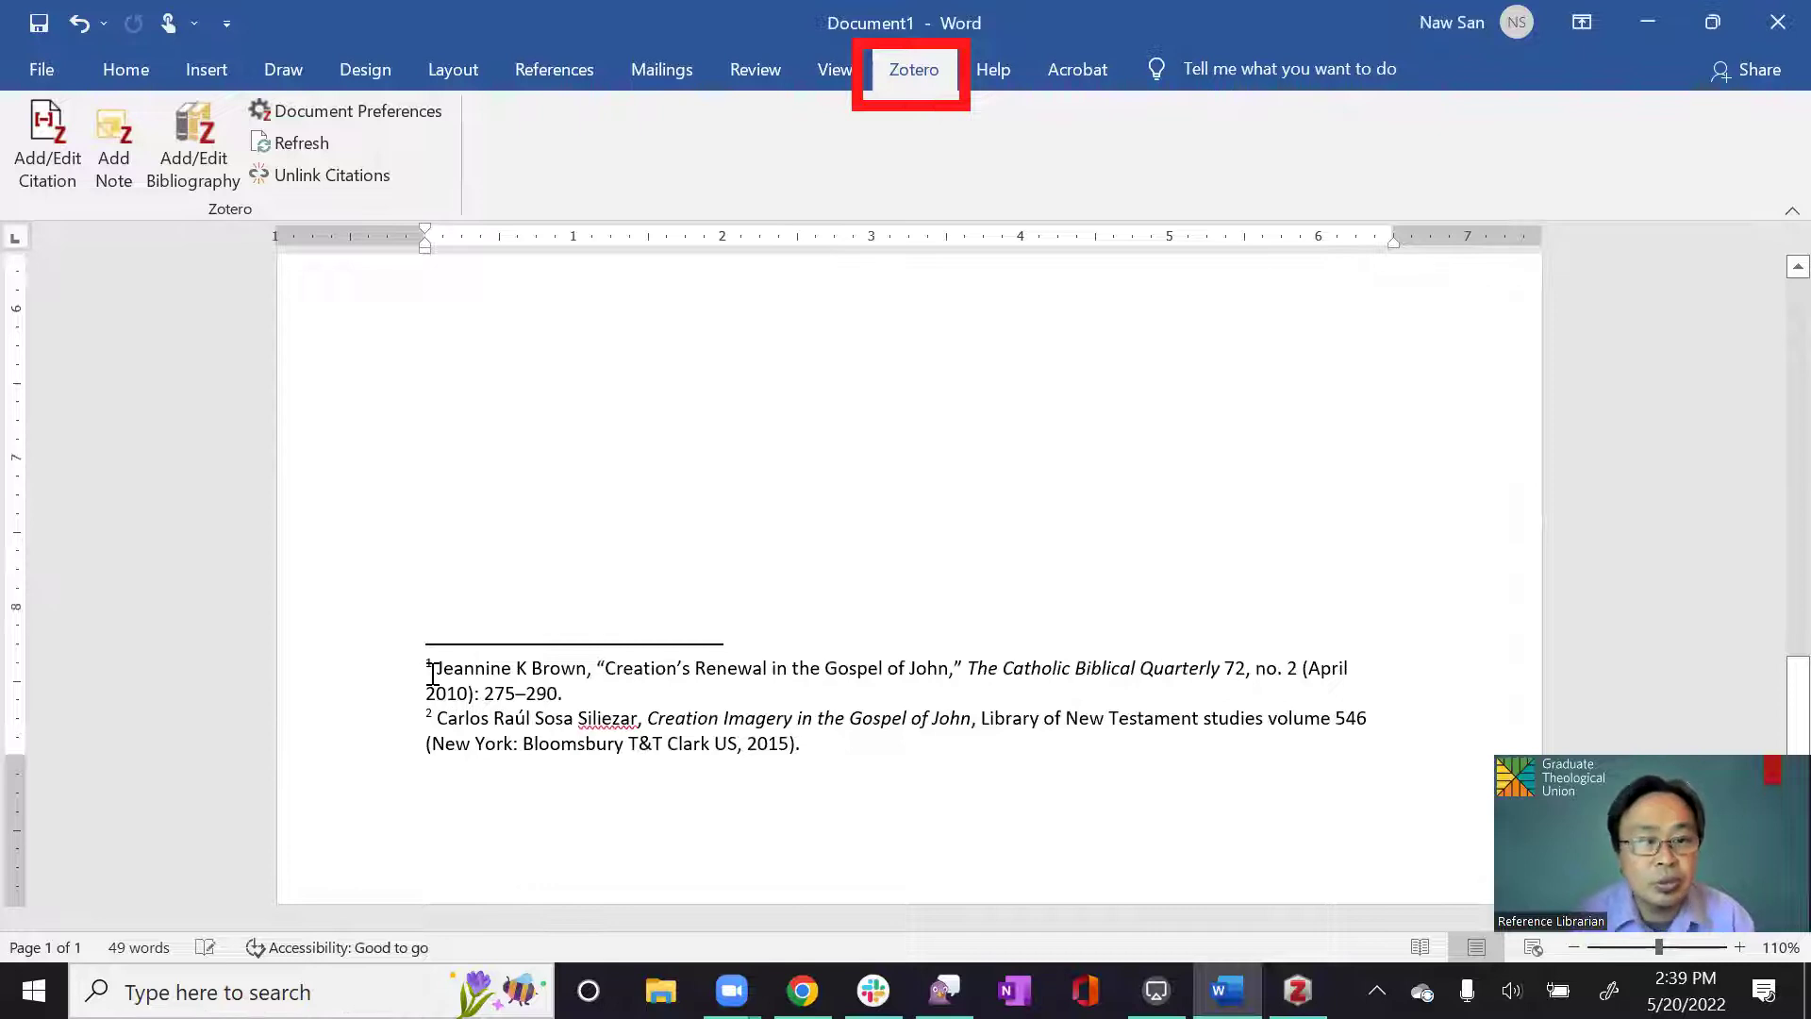
pyautogui.scroll(10, 635, 715)
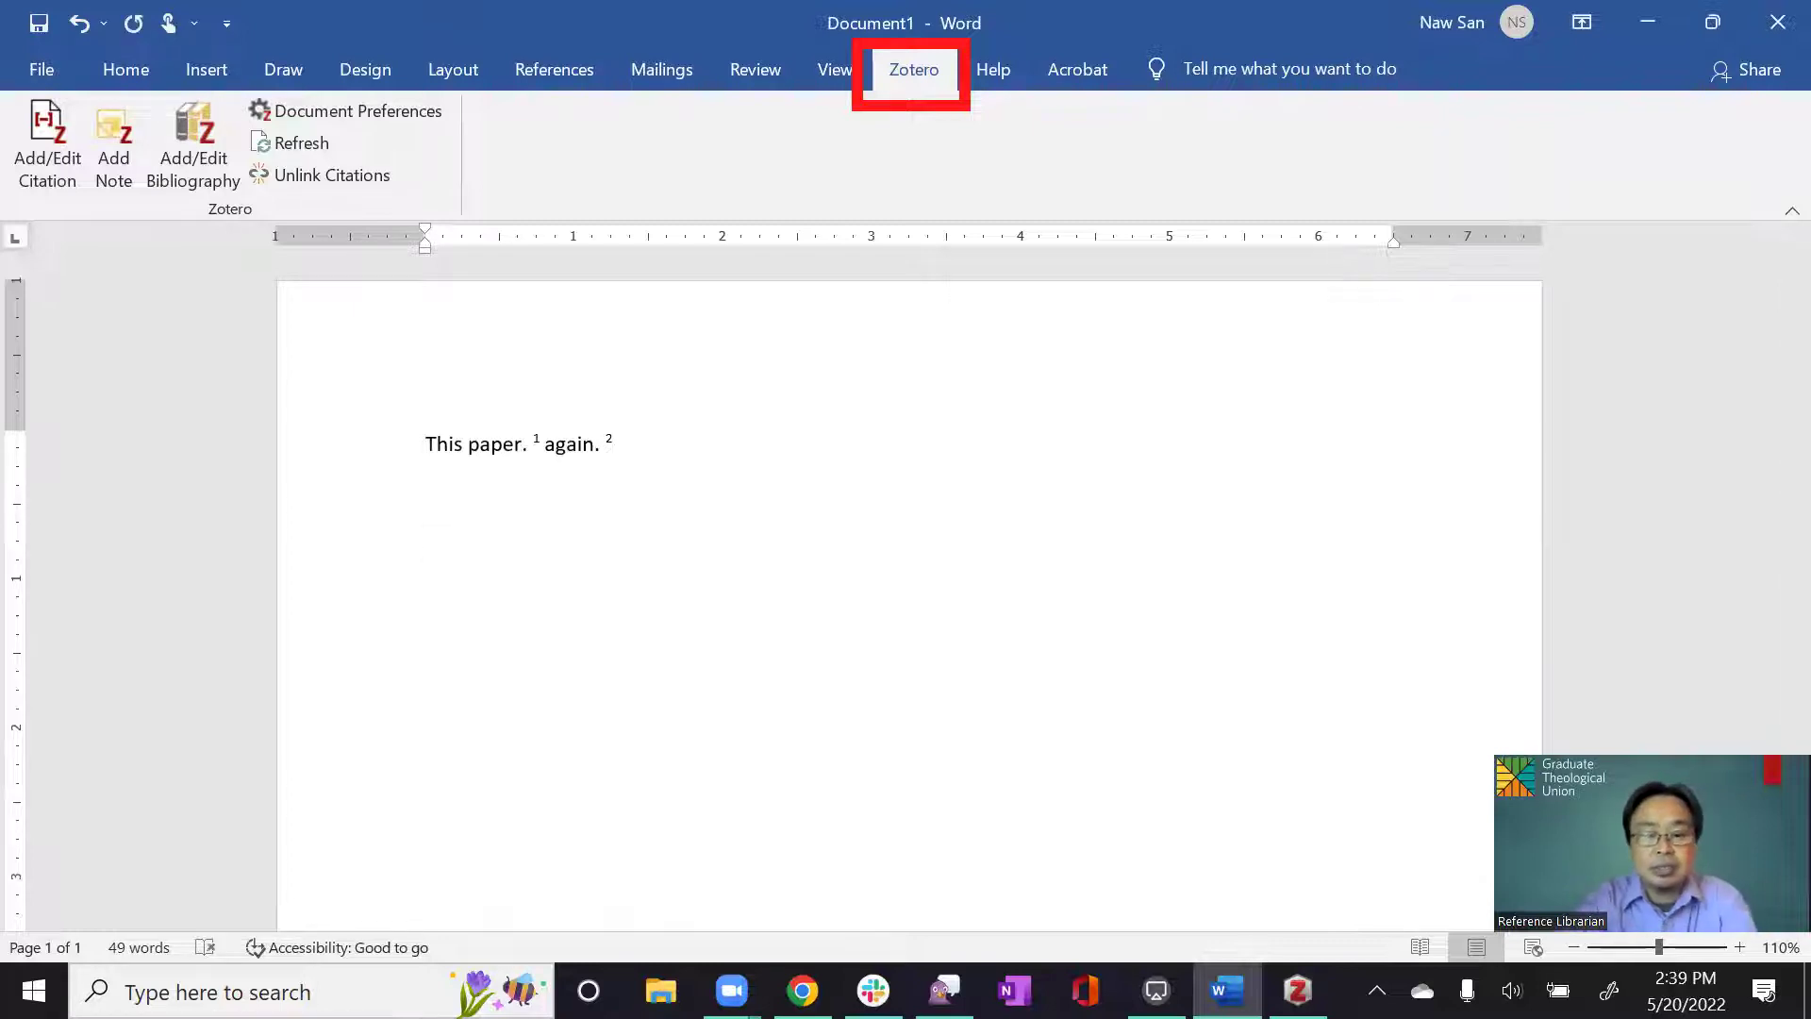
# Type a 'Reference' heading and insert a Zotero bibliography of the Brown and Sosa Siliezar works
pyautogui.write('T')
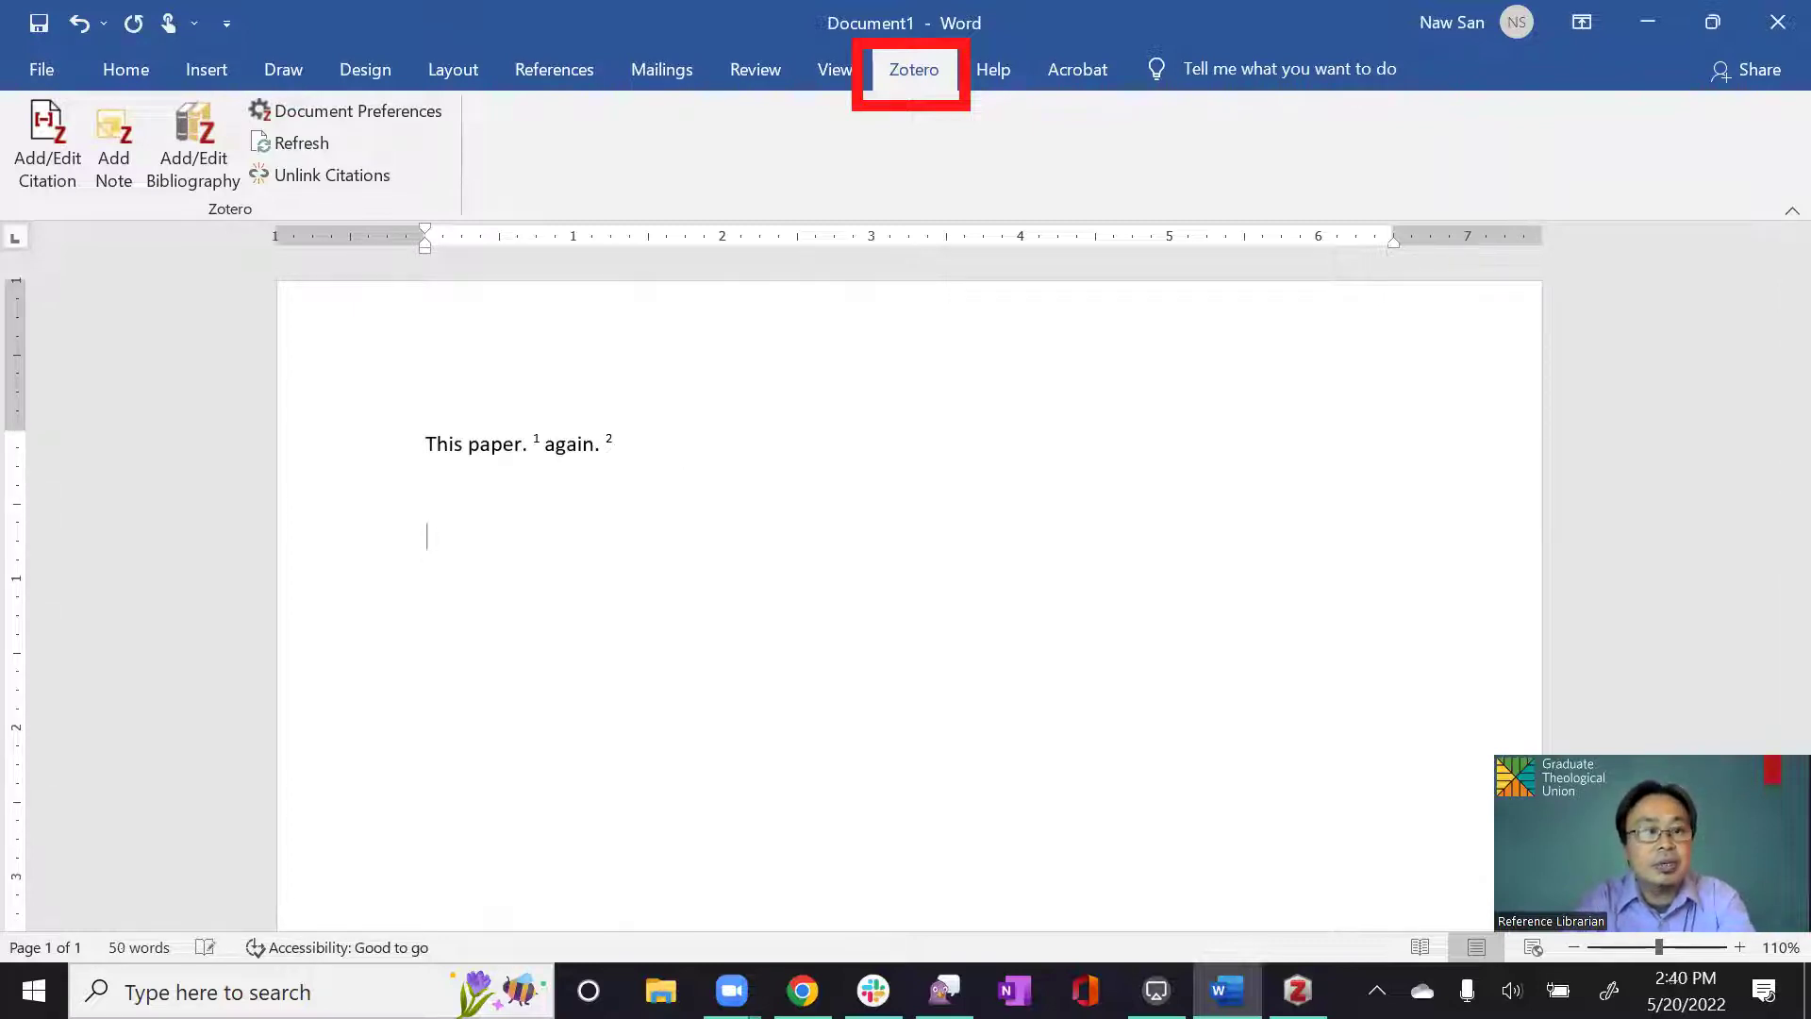
pyautogui.write('Ref')
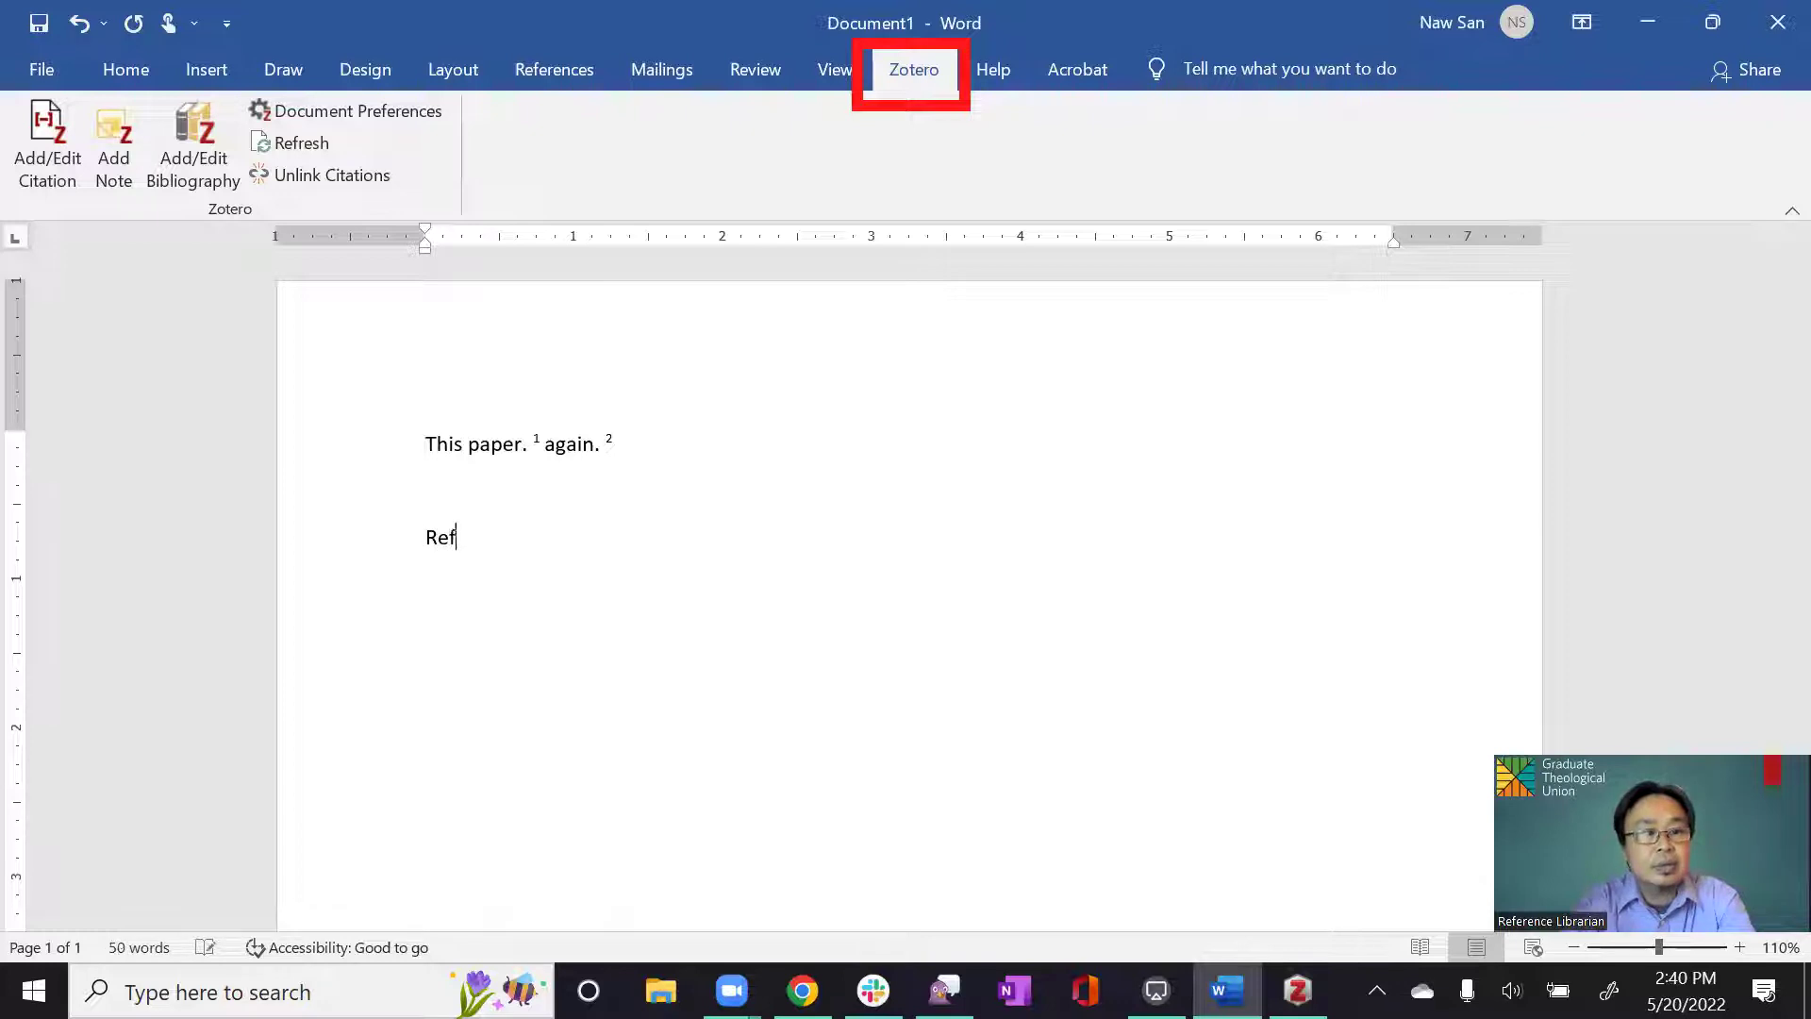
pyautogui.write('erence')
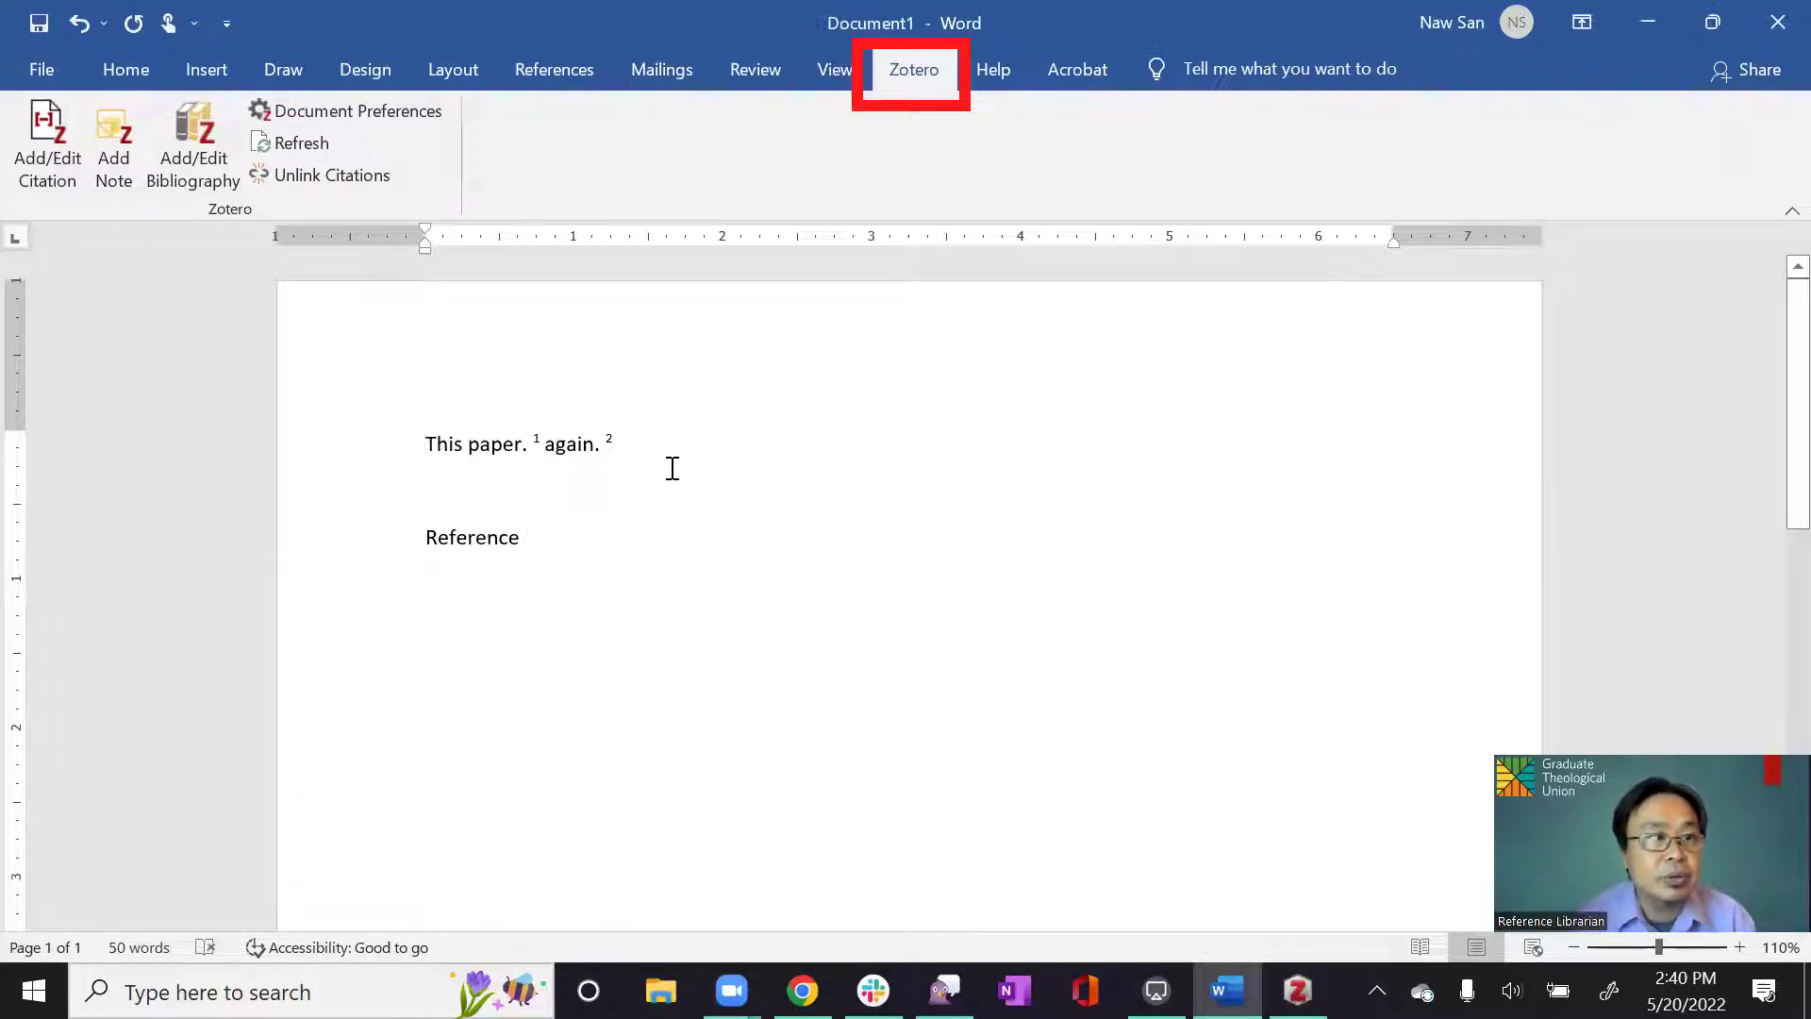
pyautogui.click(191, 158)
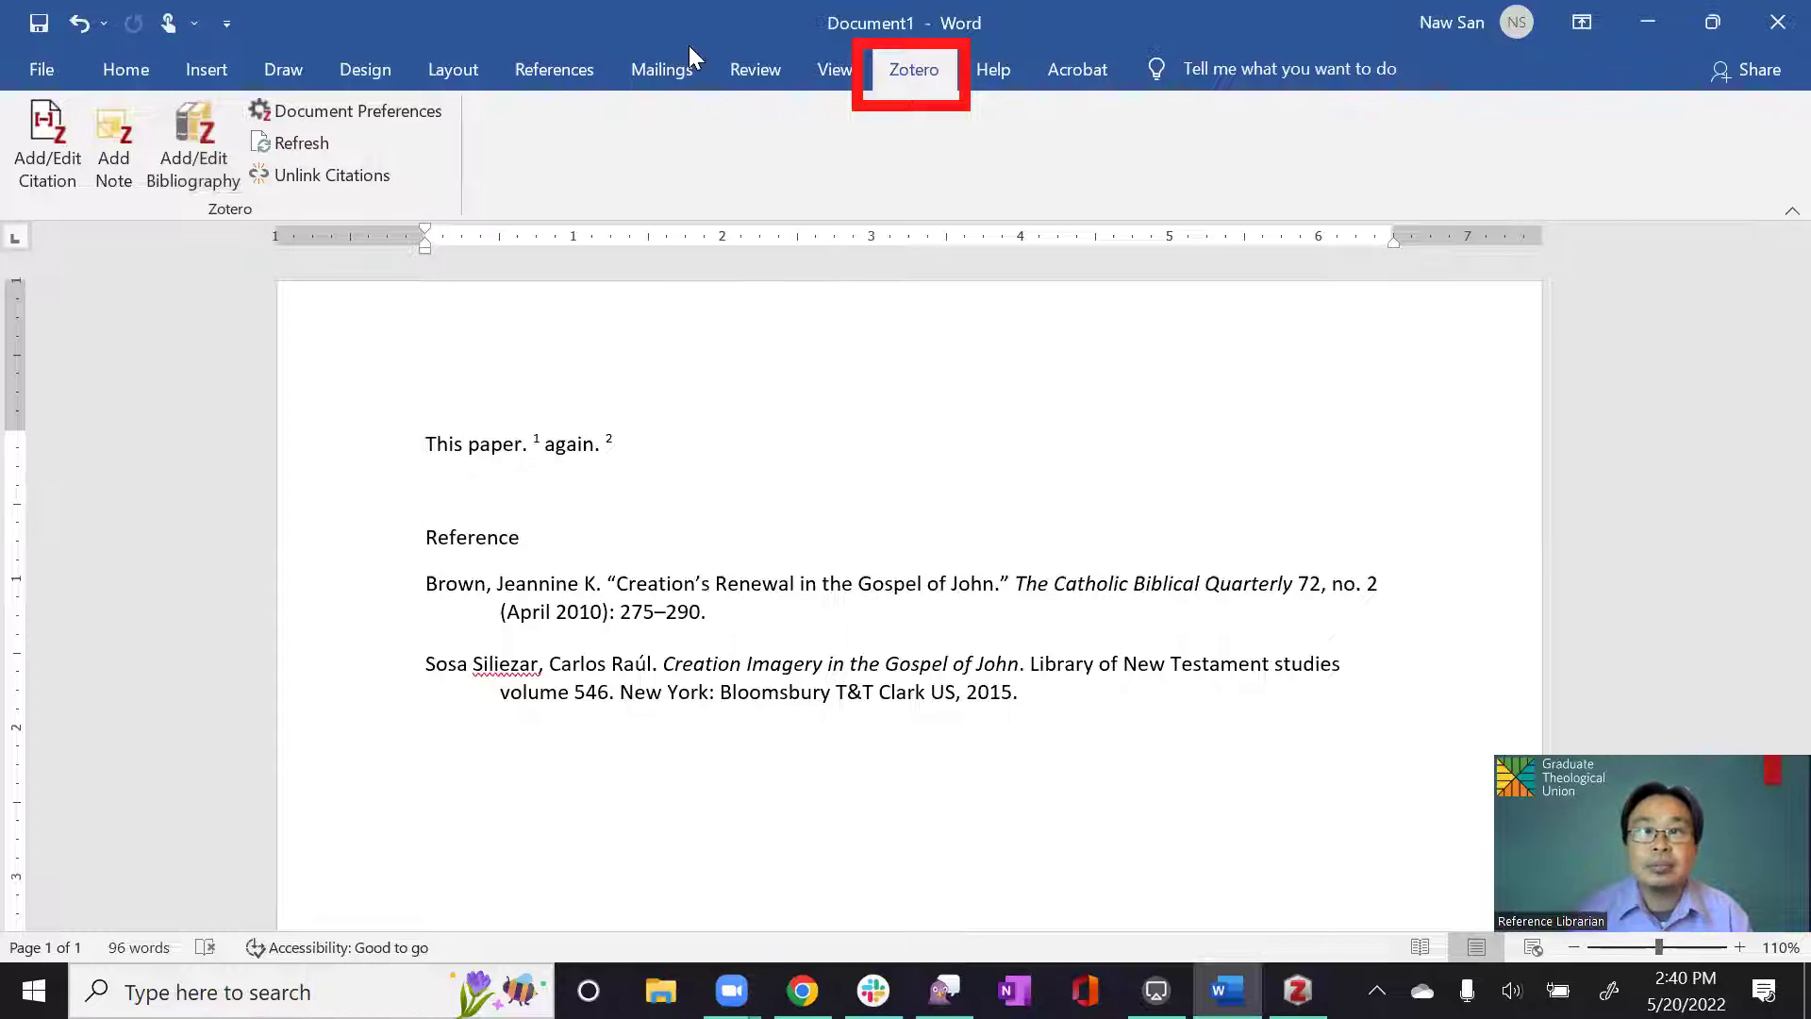
# Open the Brown article's EBSCO Full Text PDF in Zotero's reader
pyautogui.click(1644, 24)
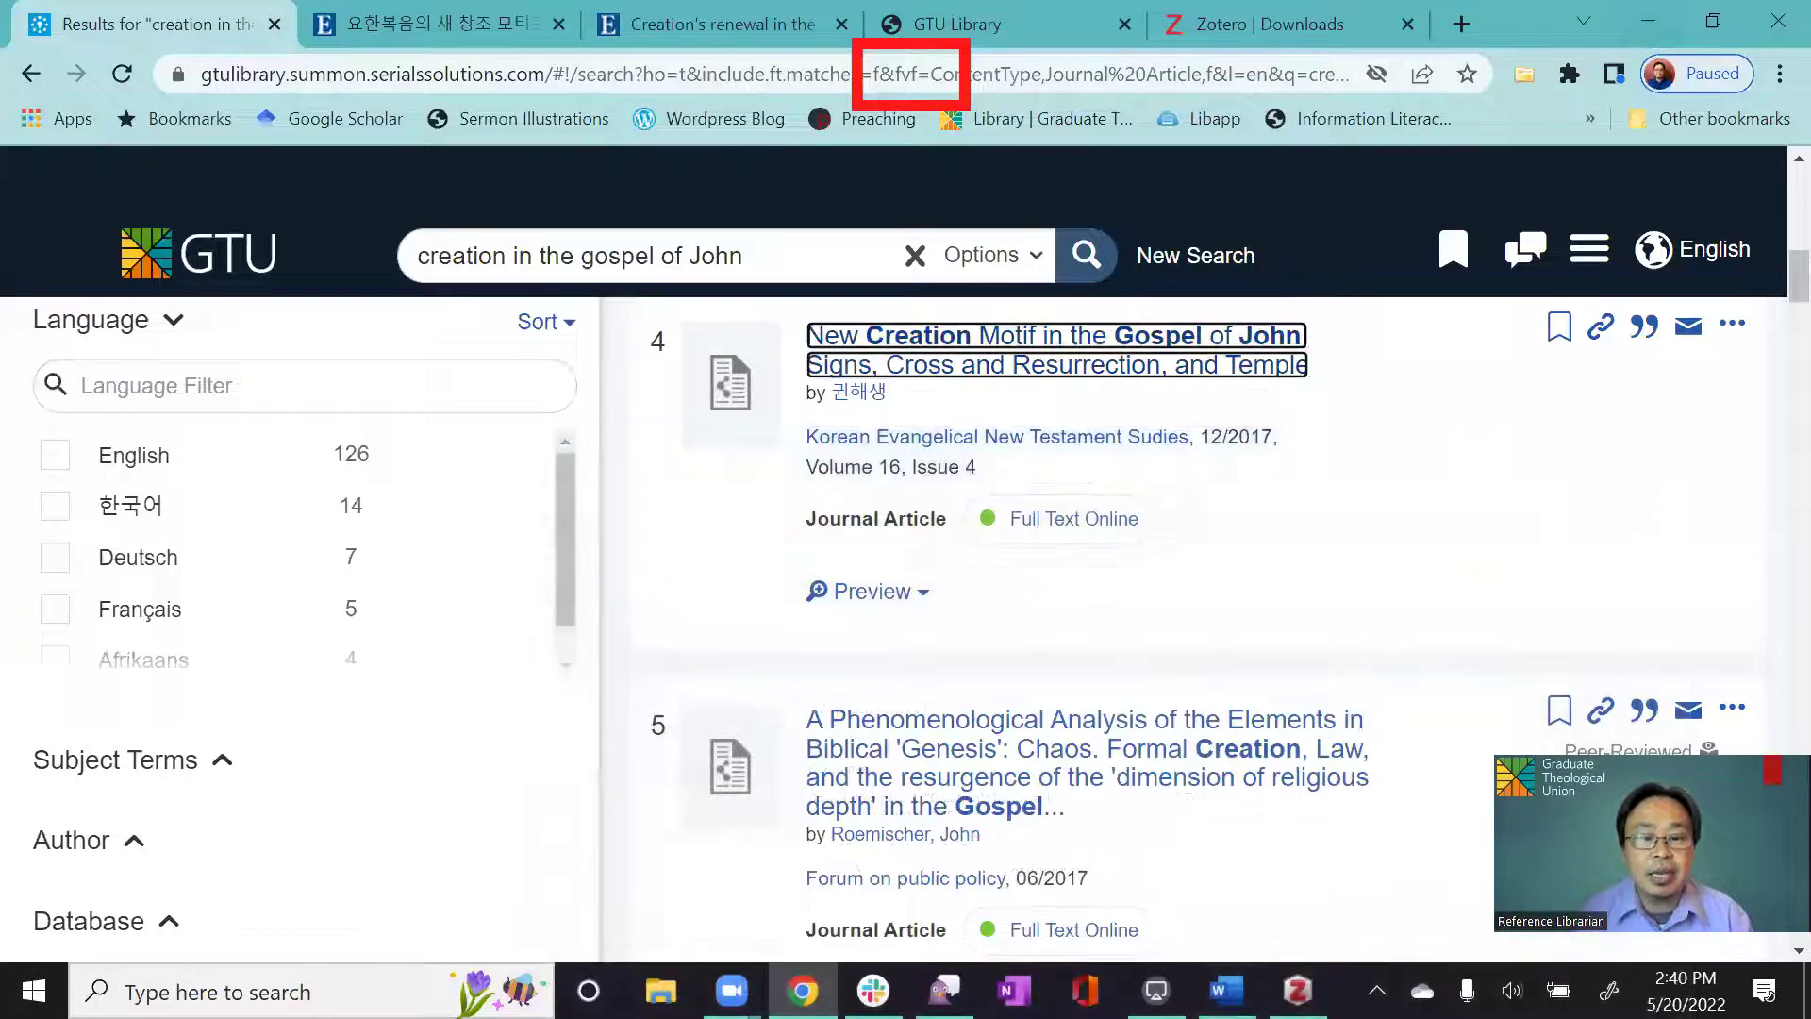
pyautogui.click(1298, 990)
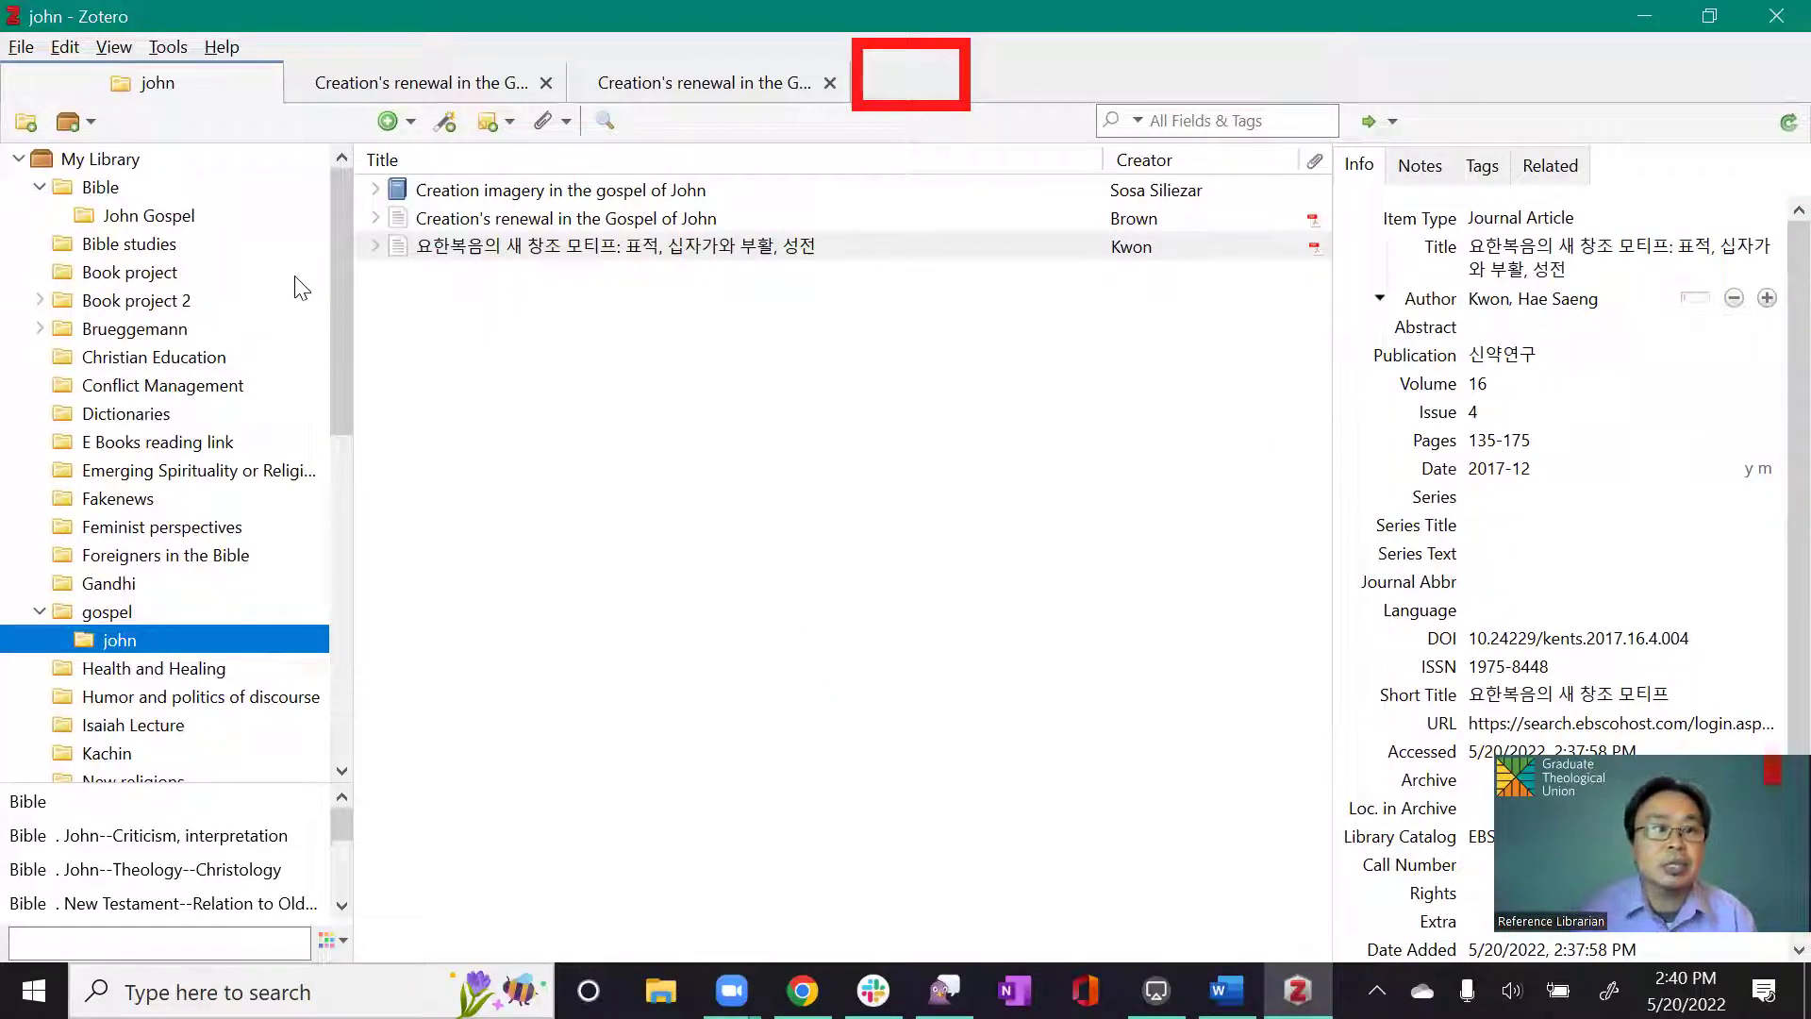
pyautogui.click(379, 218)
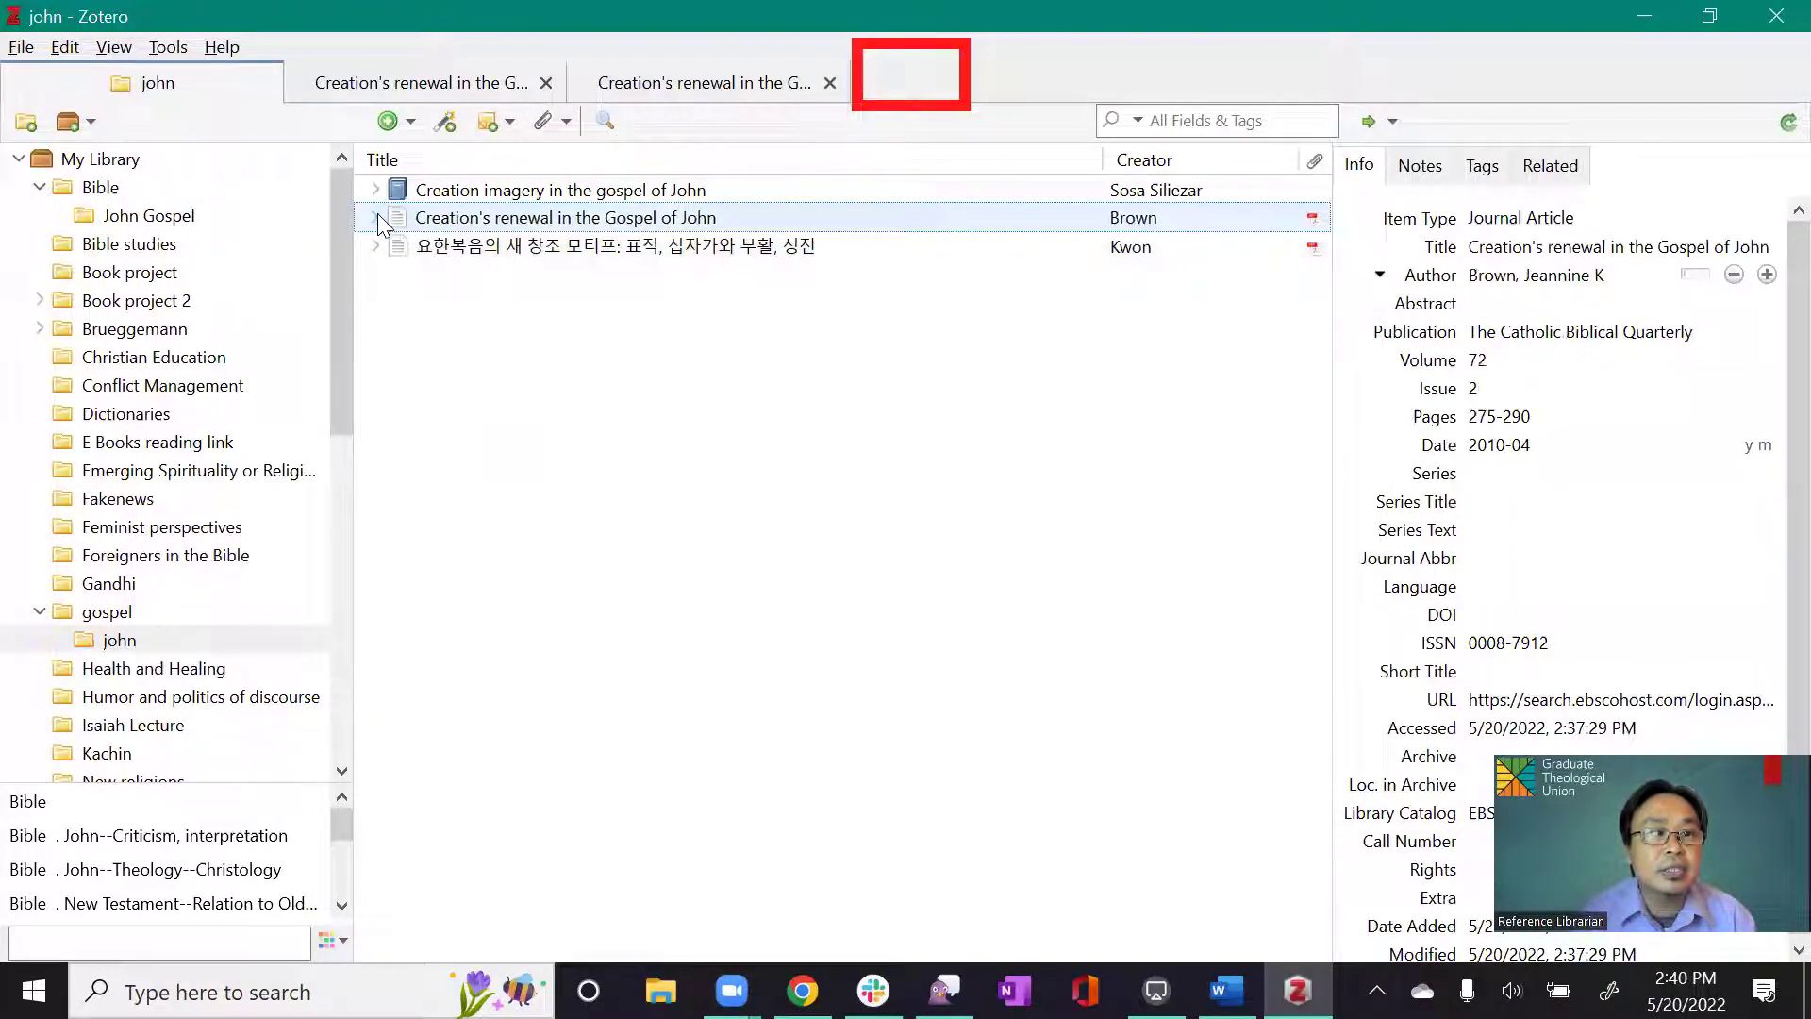
pyautogui.click(377, 218)
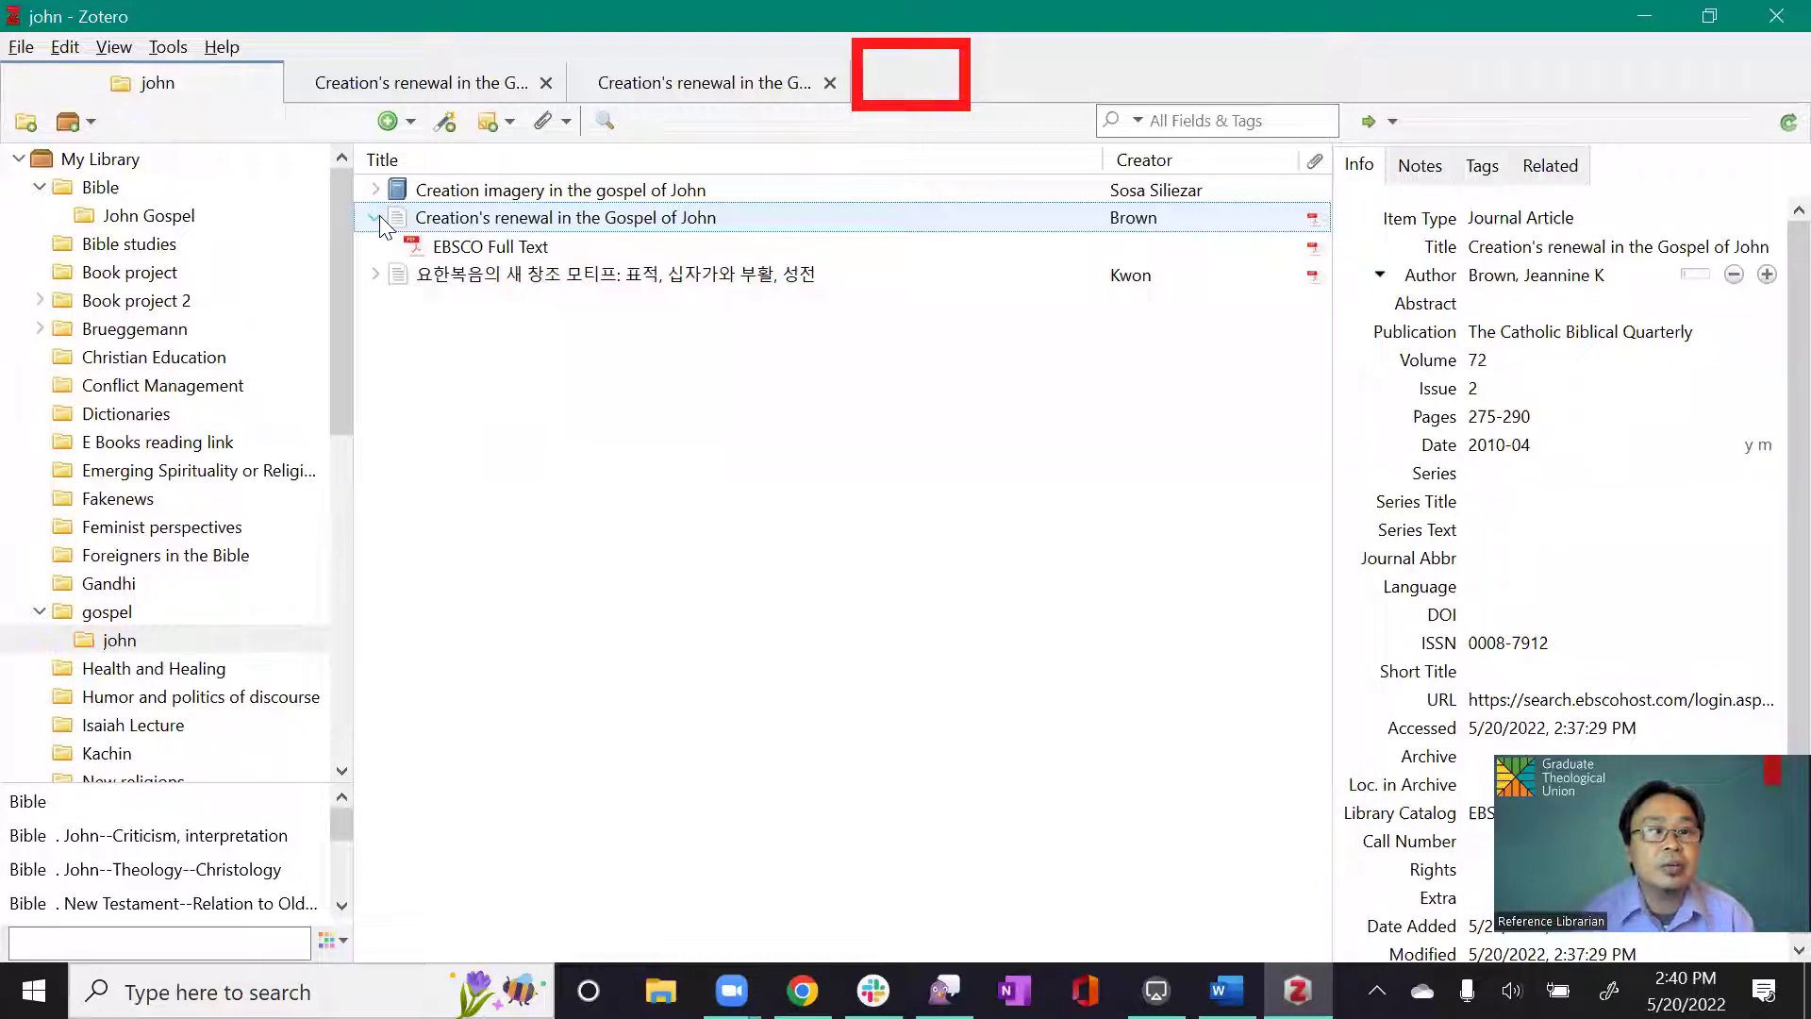
pyautogui.doubleClick(476, 247)
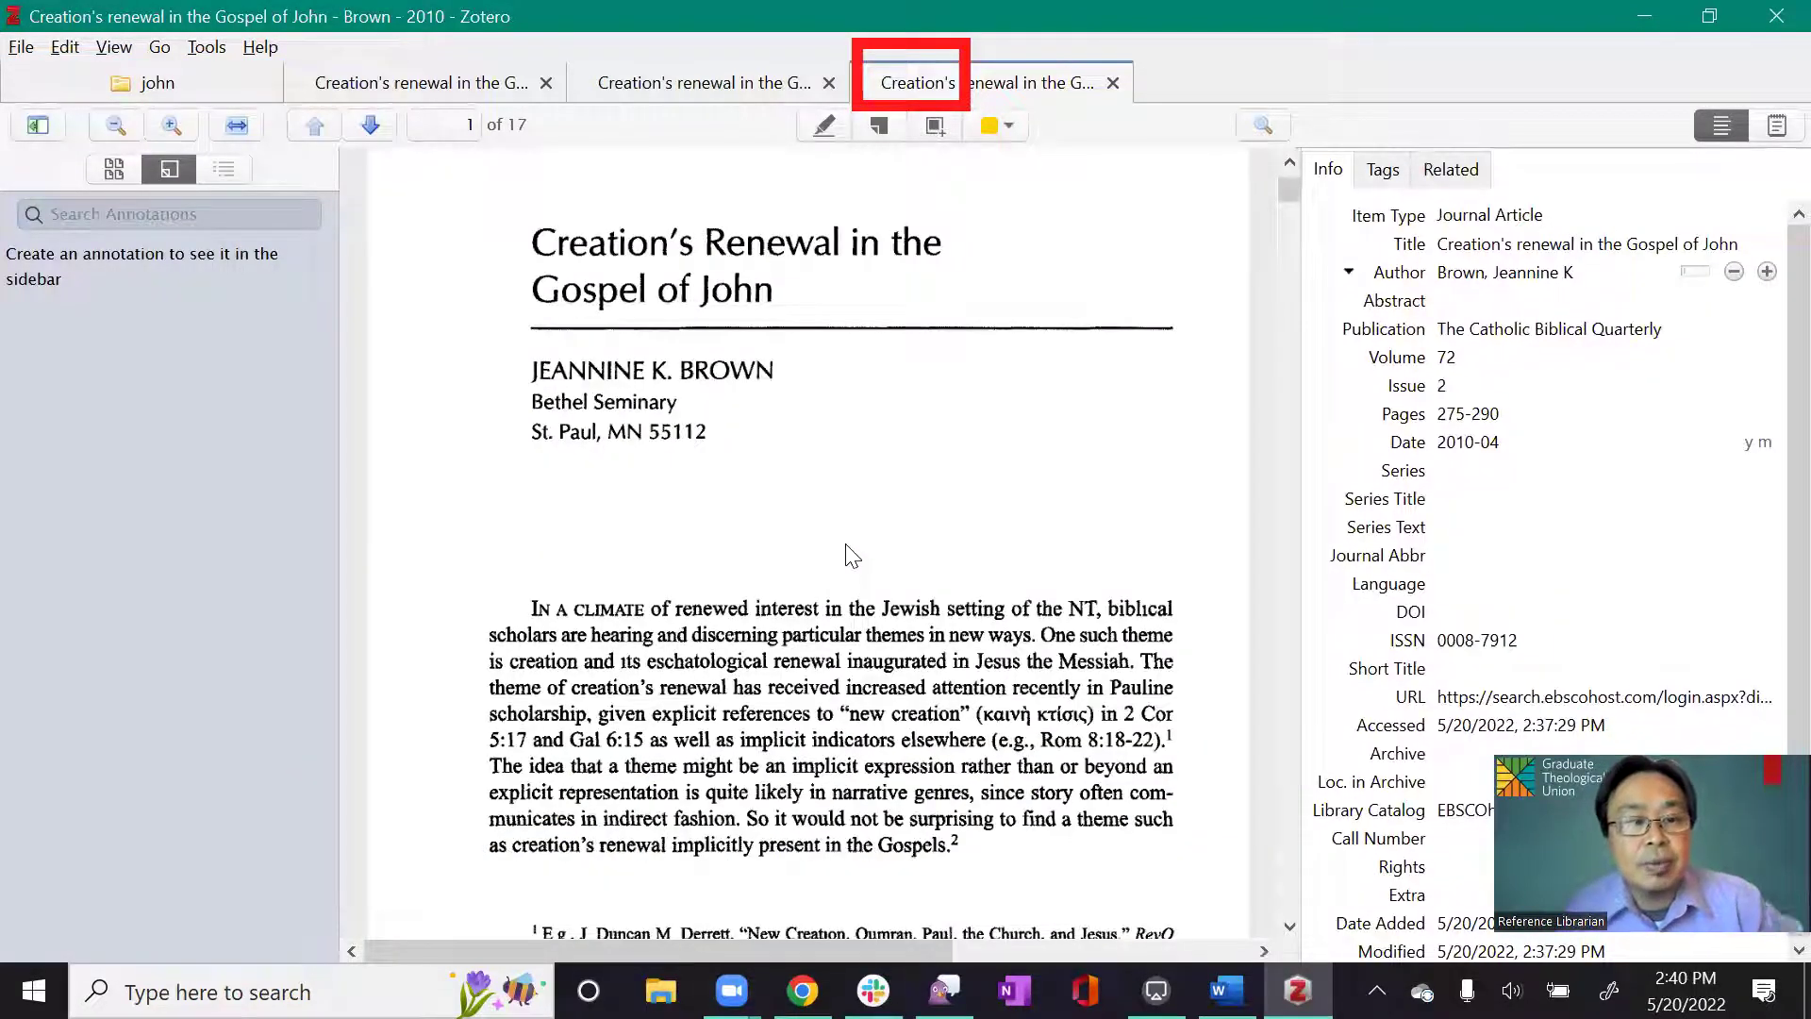
# Highlight the paragraph beginning 'In a climate of renewed interest' in yellow
pyautogui.scroll(-2, 842, 545)
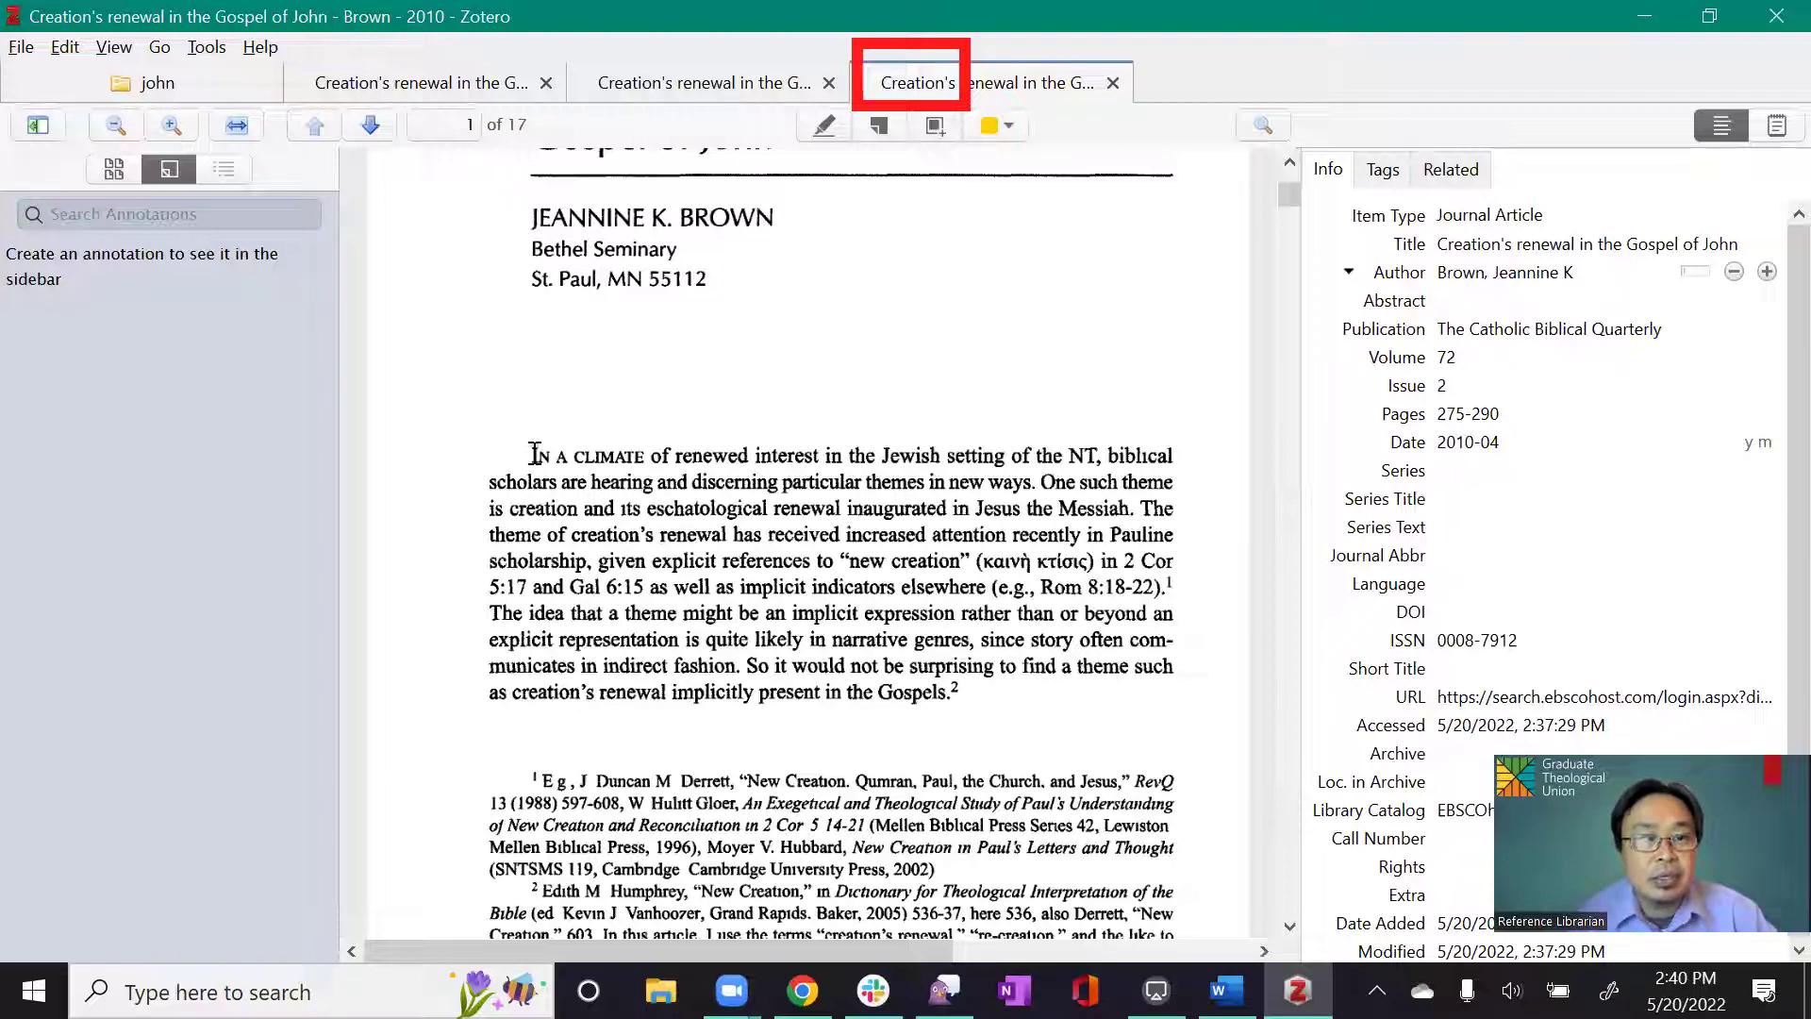
pyautogui.click(826, 126)
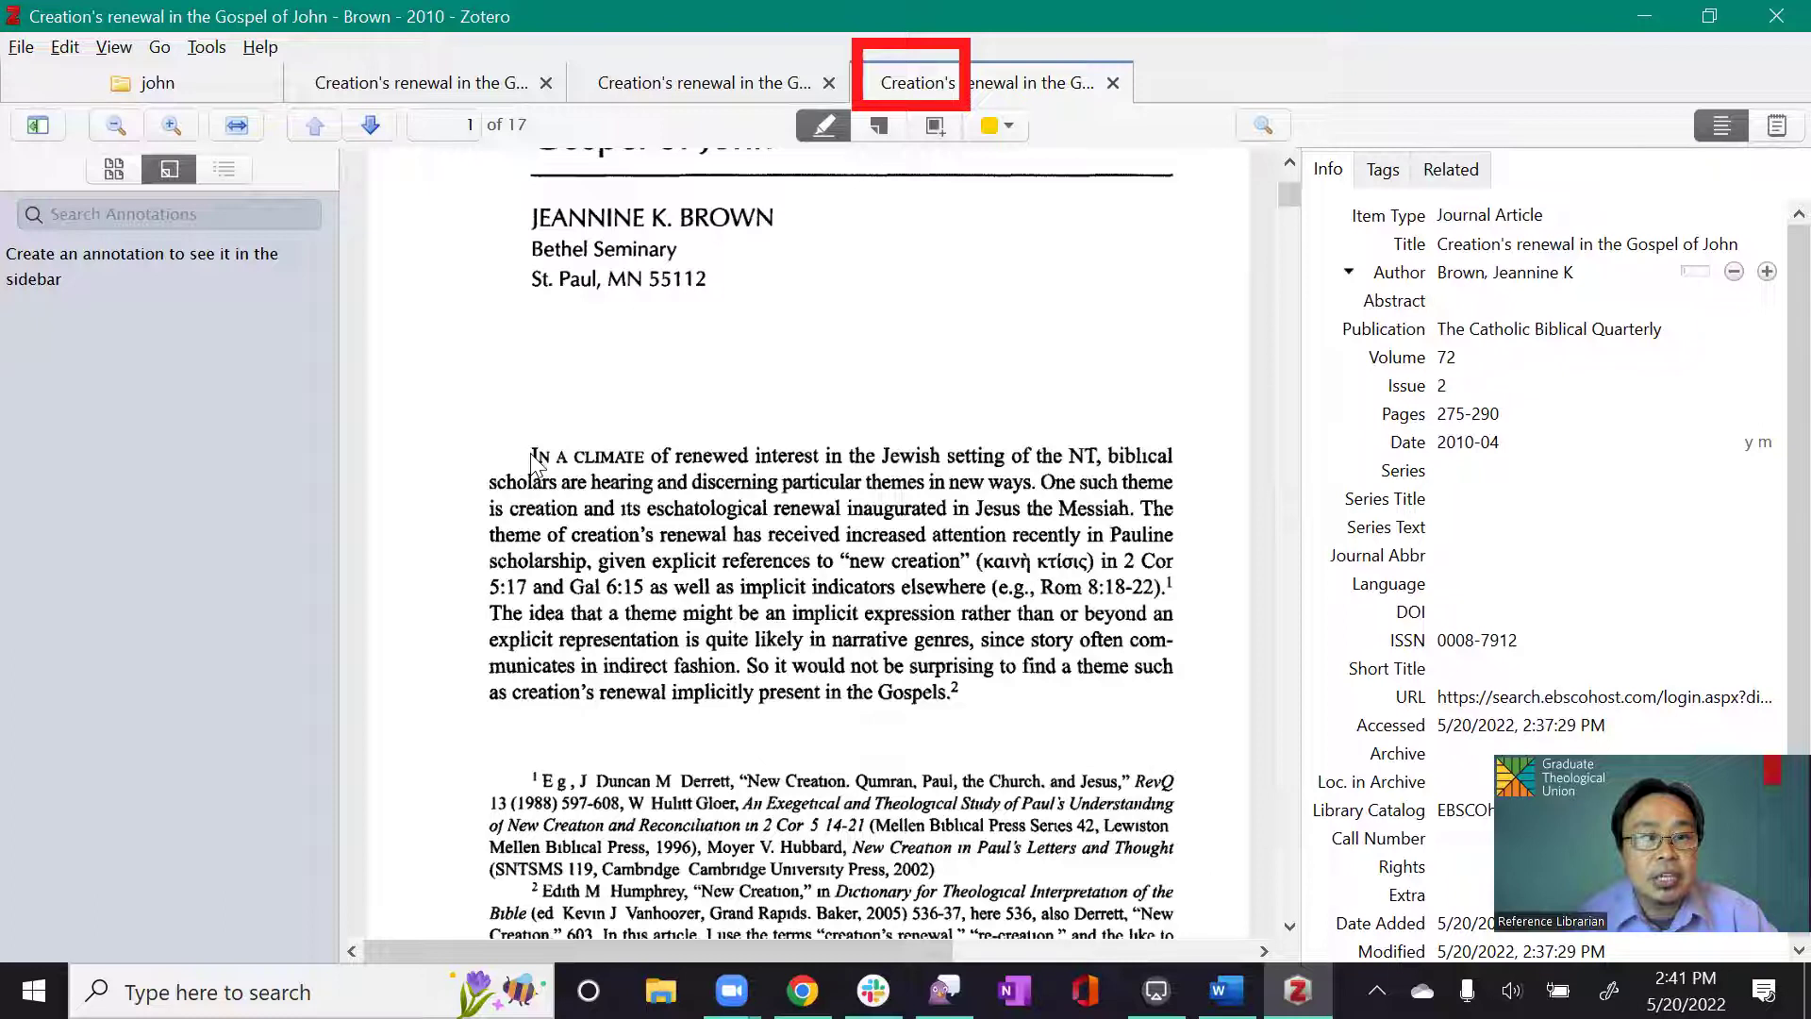
pyautogui.moveTo(534, 462); pyautogui.dragTo(991, 726)
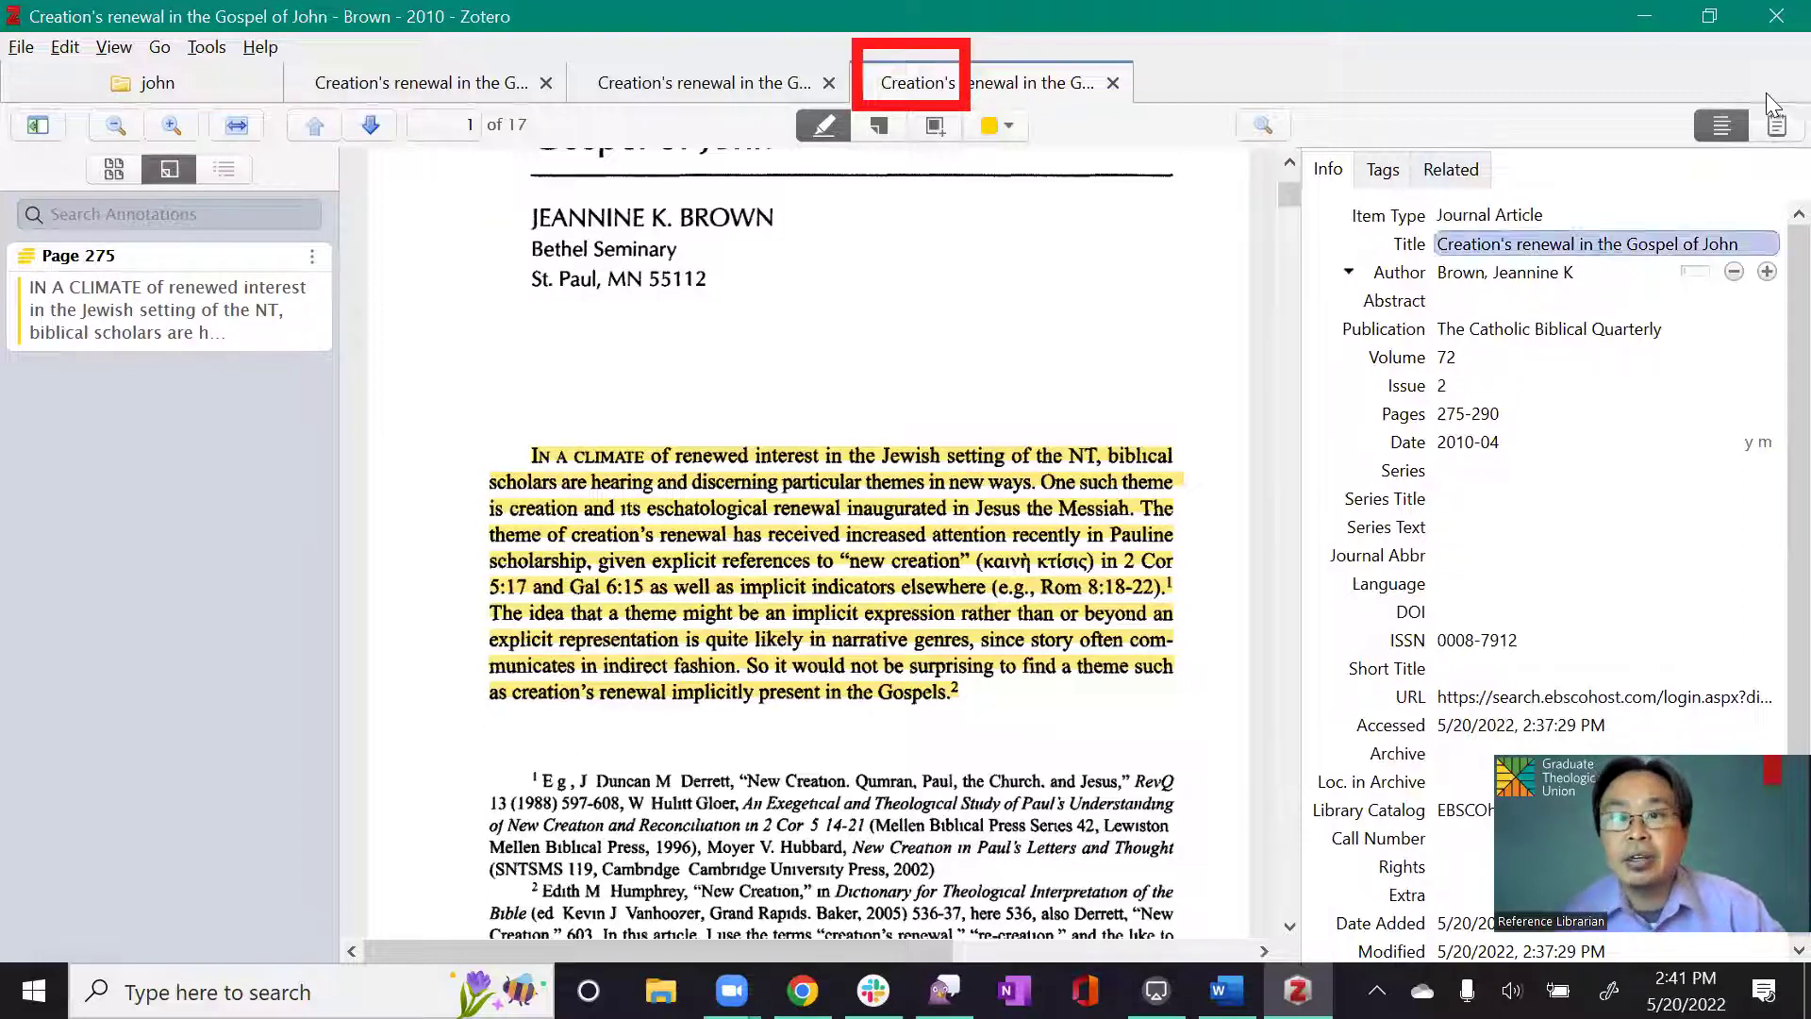
# Add an item note built from the article's annotations
pyautogui.click(1774, 128)
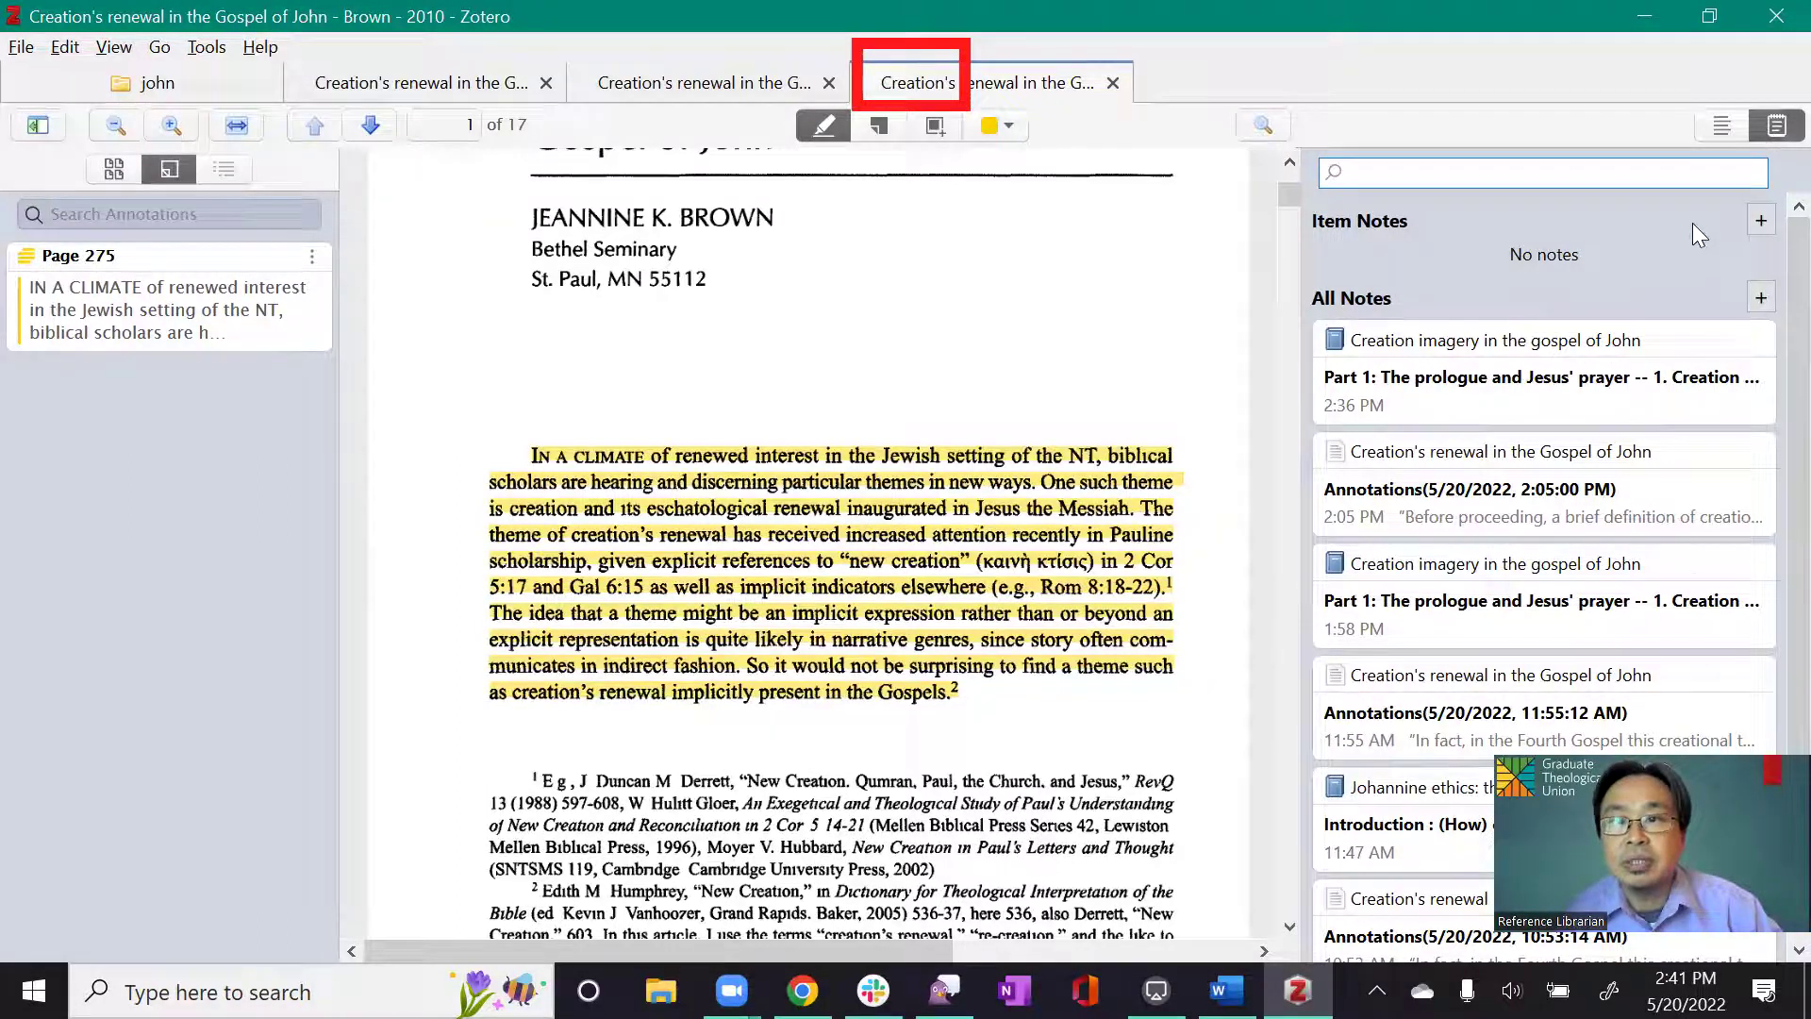
pyautogui.click(1760, 222)
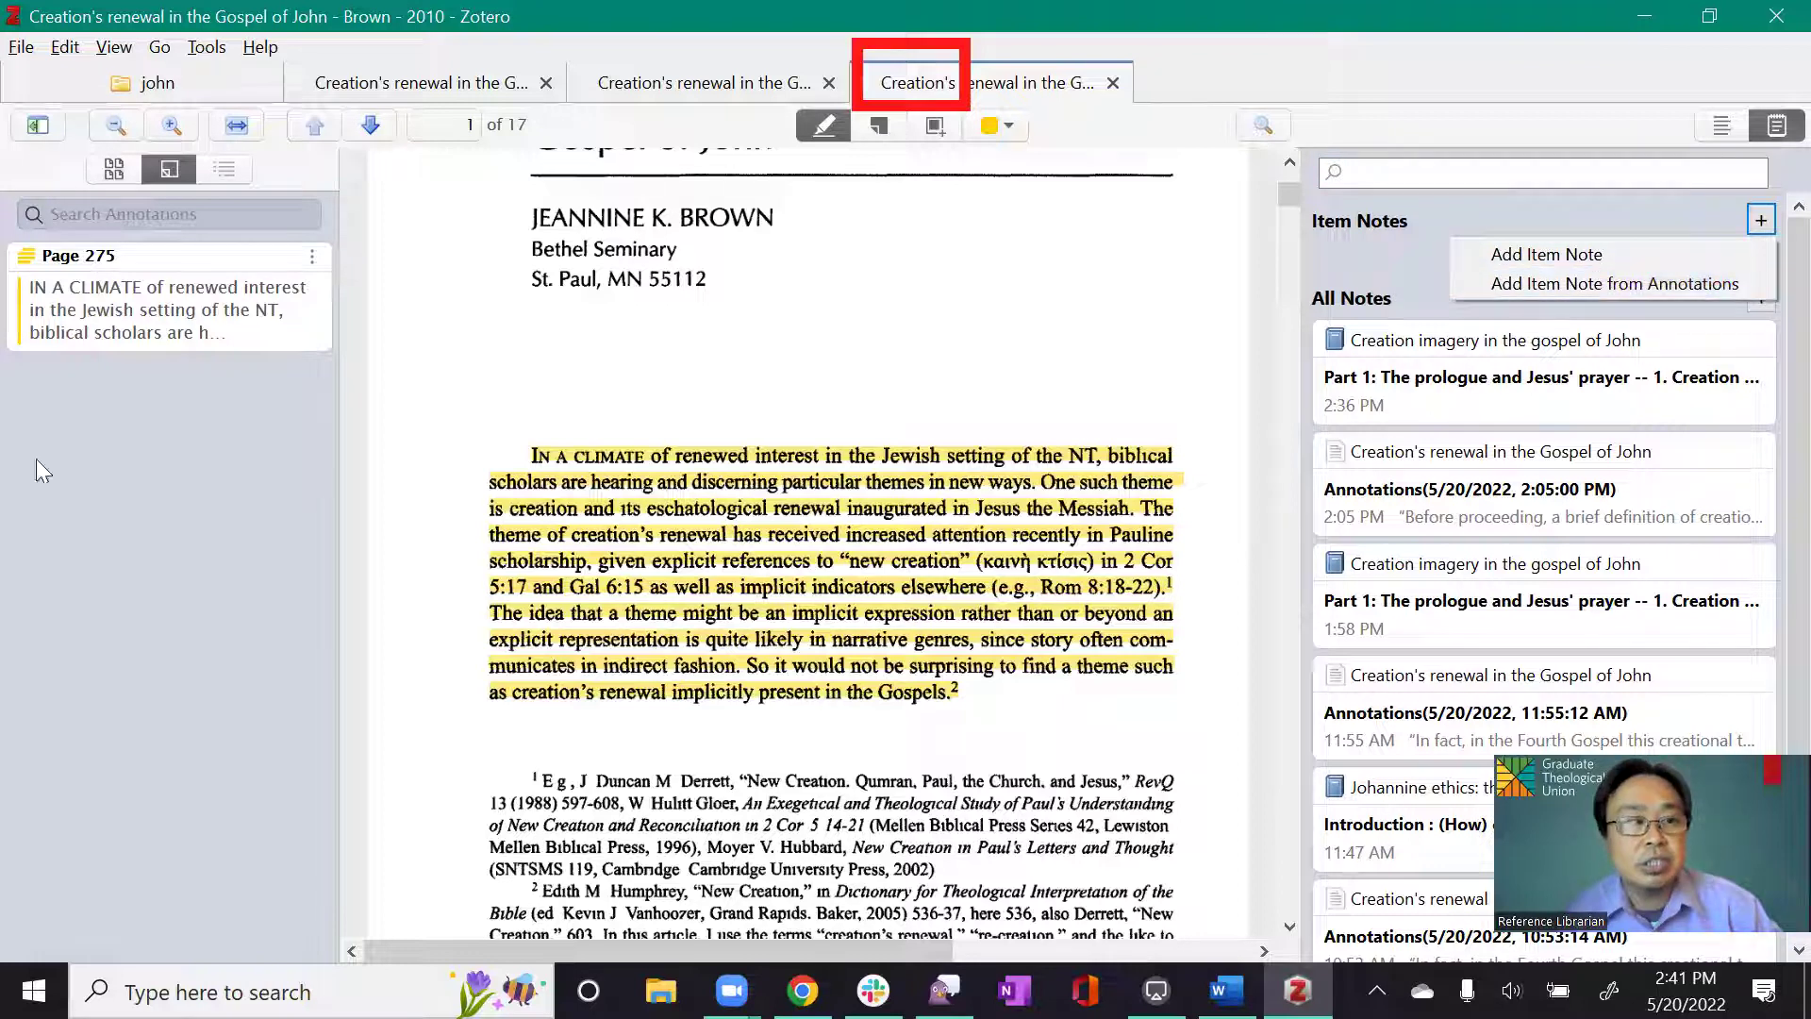
pyautogui.click(1636, 289)
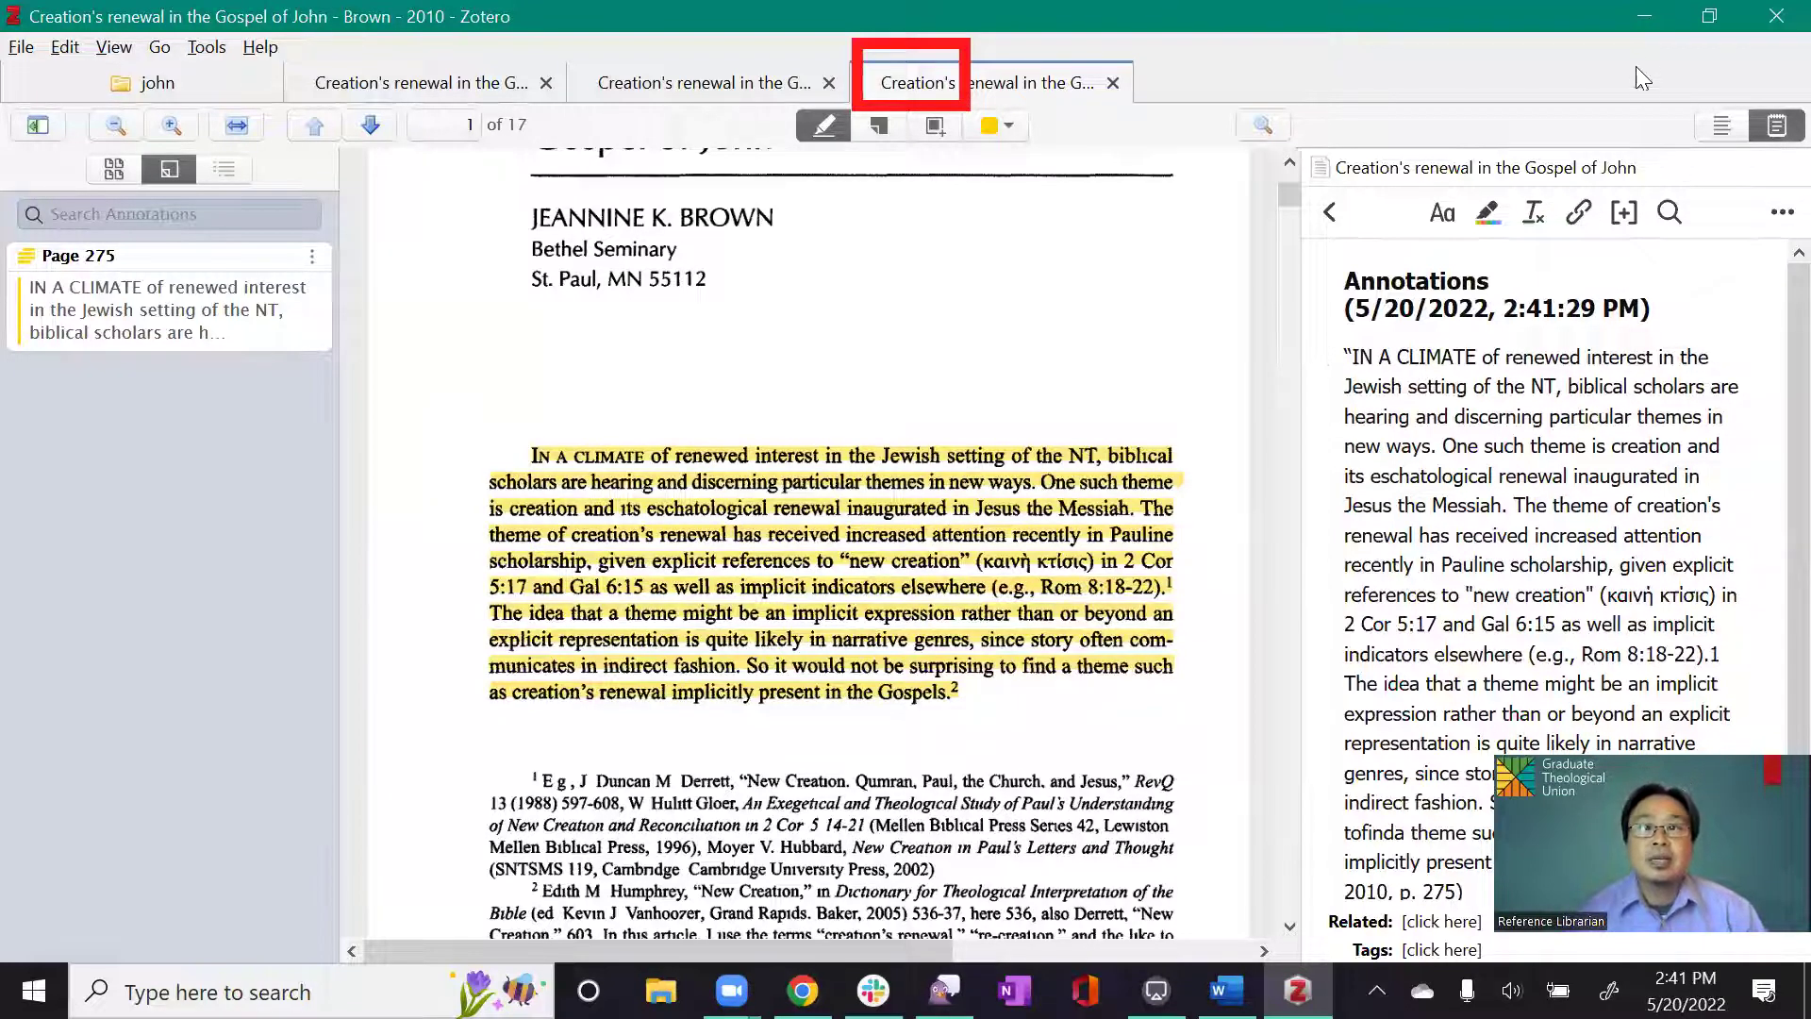
# Type 'Quote here' above the references and bring up Zotero's Add Note search
pyautogui.click(1647, 11)
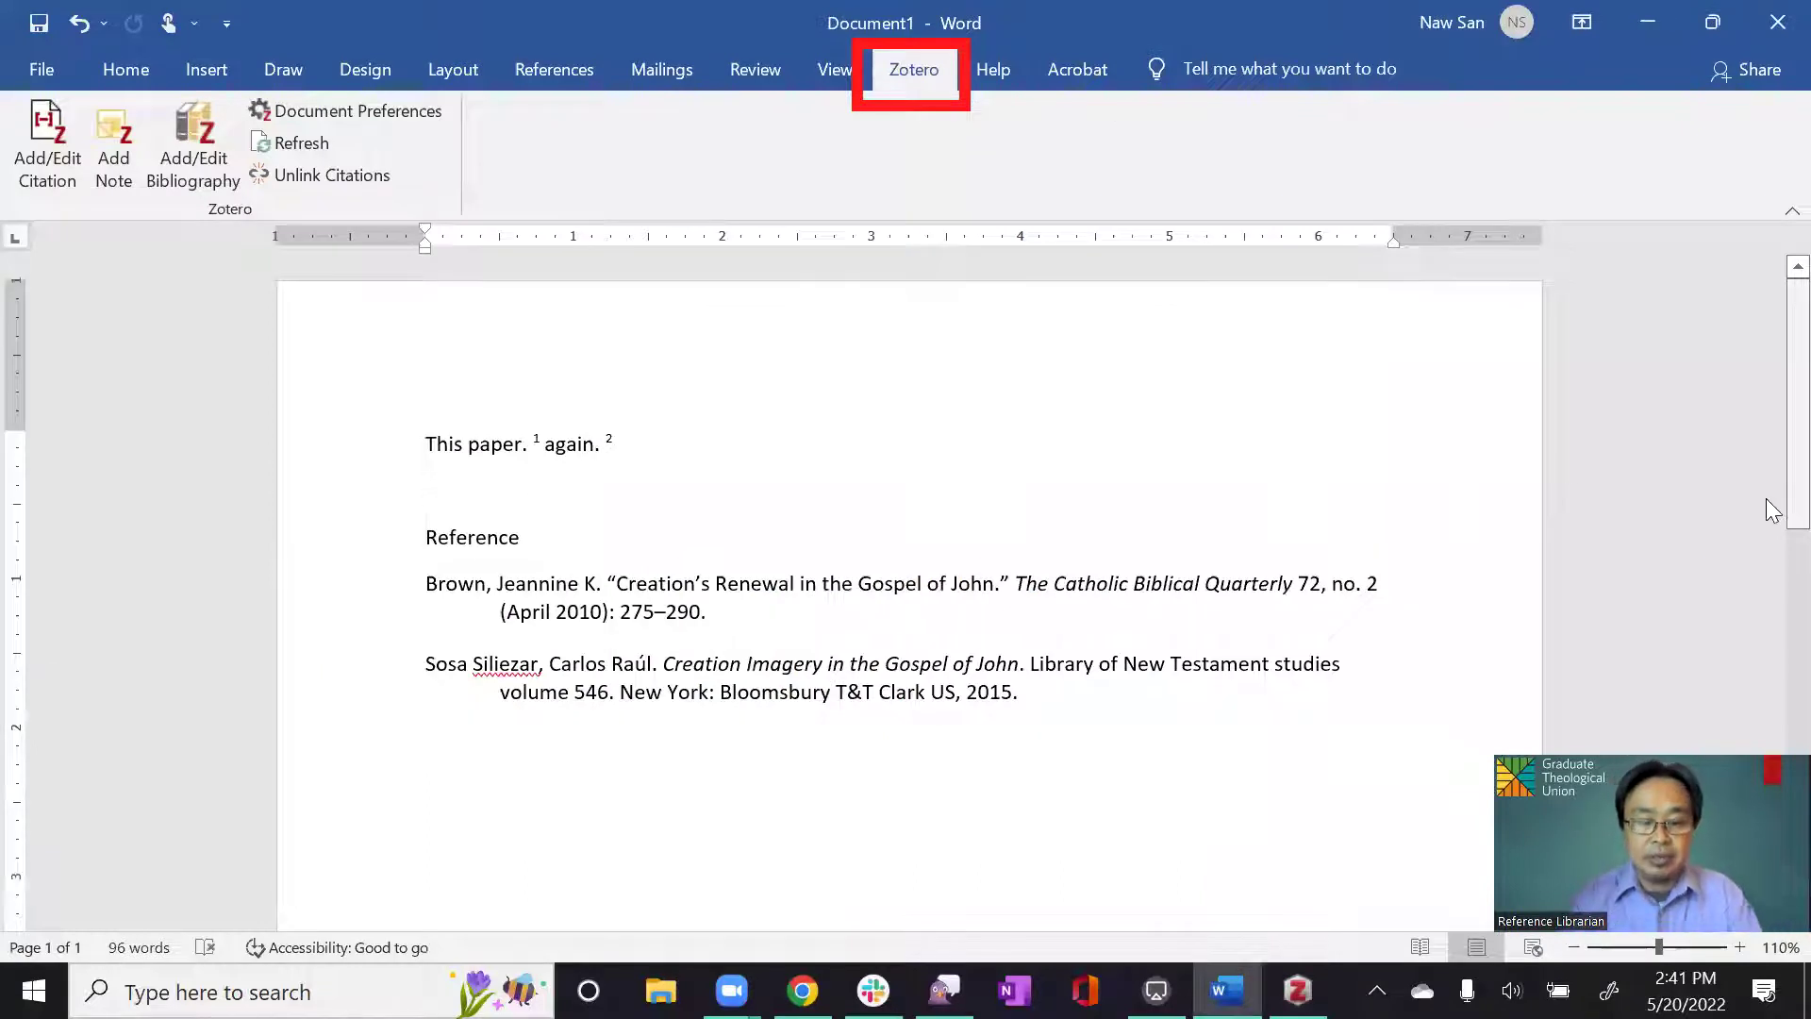
pyautogui.hotkey('ctrl', 'z')
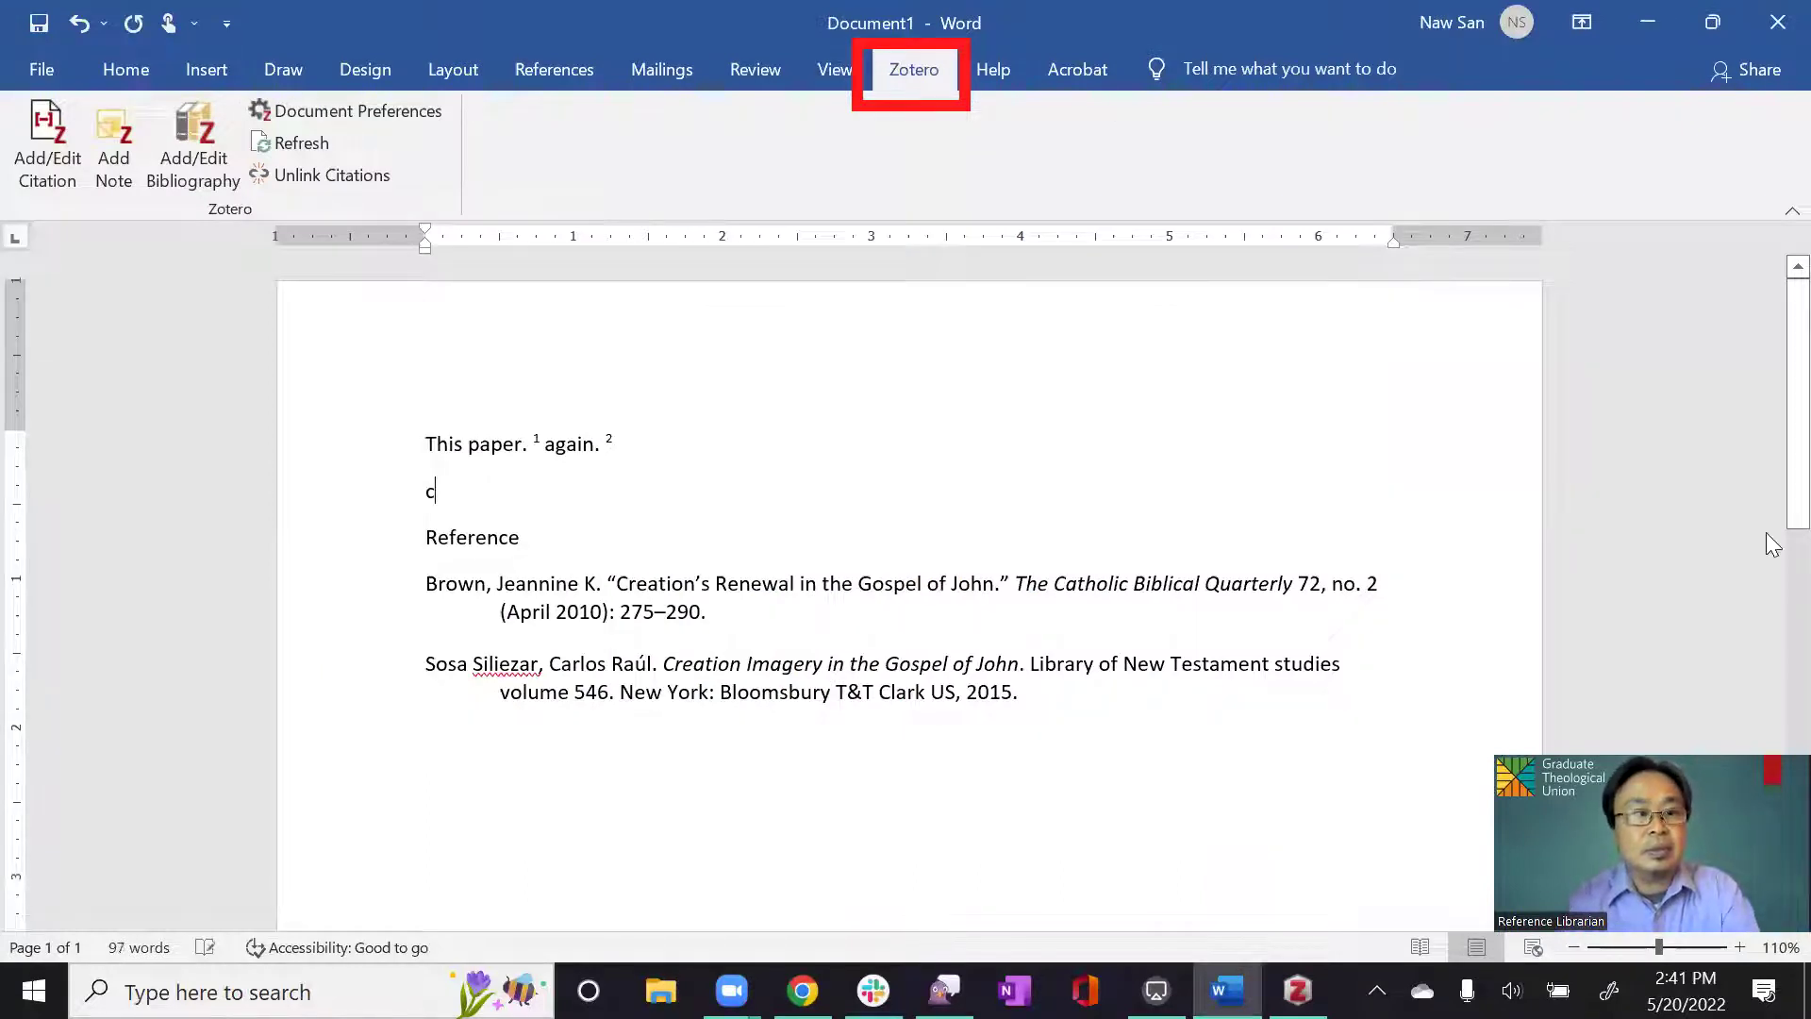
pyautogui.press('BackSpace')
pyautogui.write('ote here “')
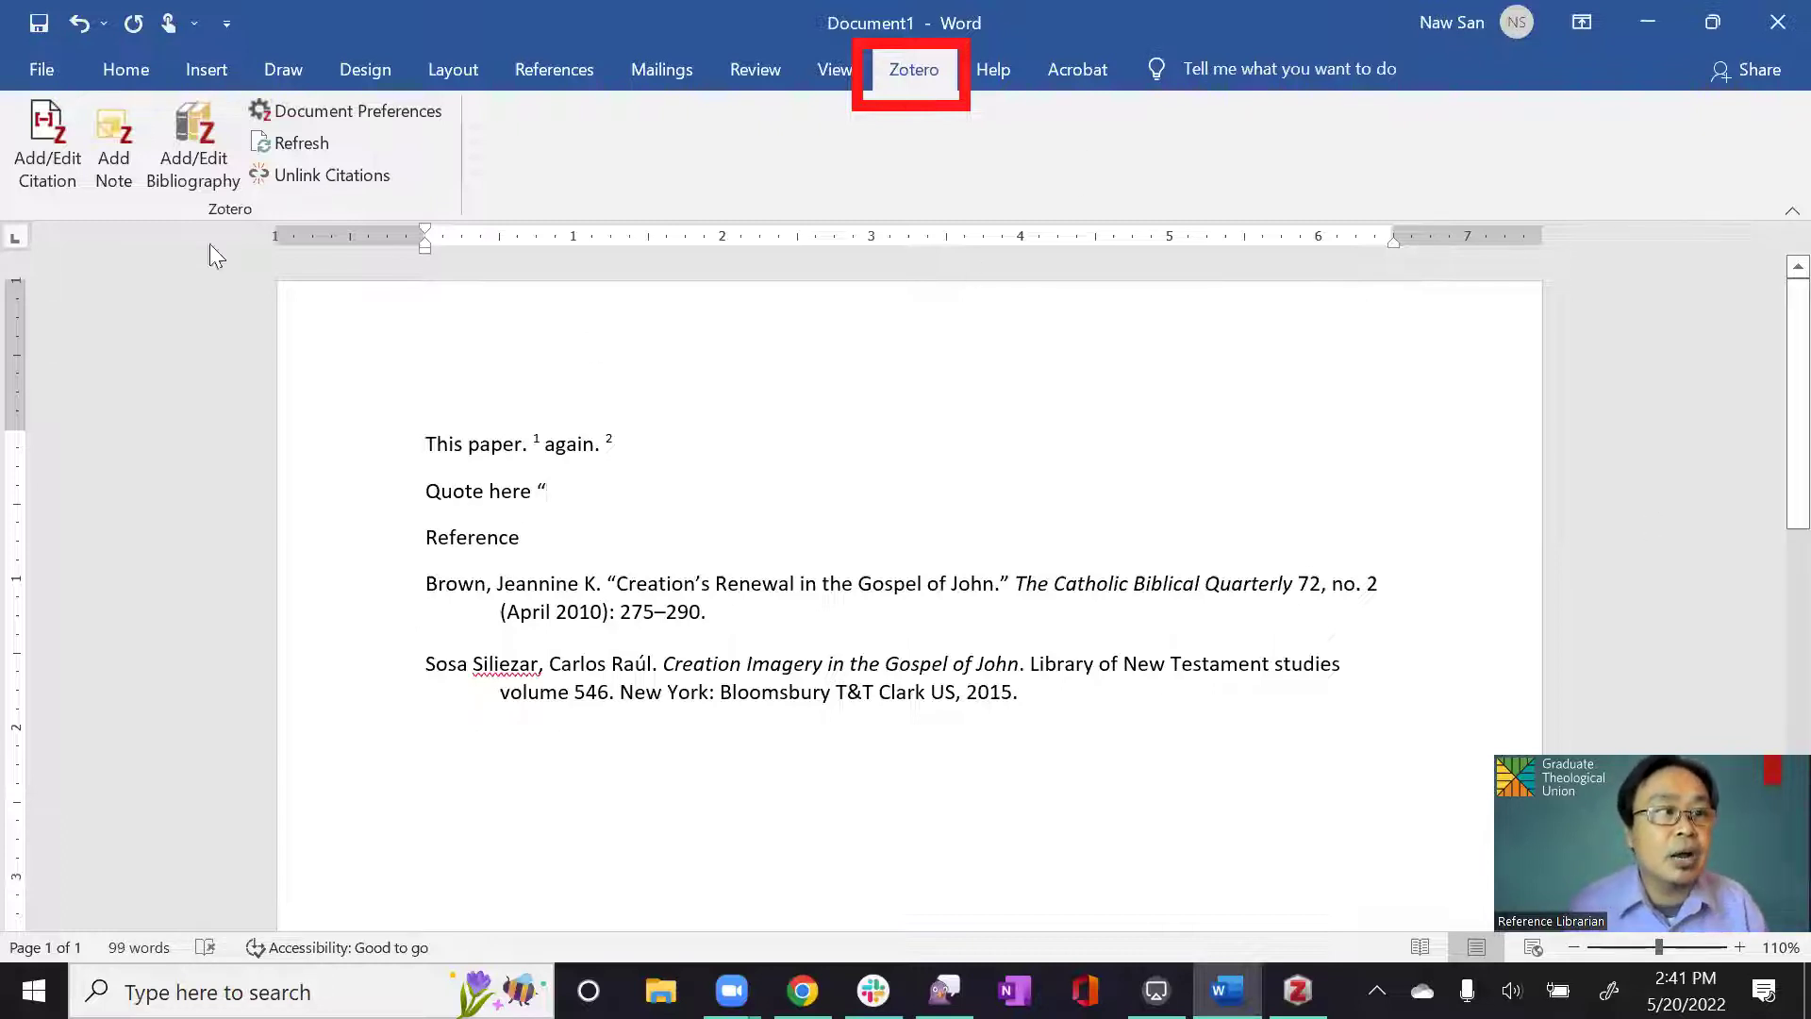
pyautogui.click(114, 160)
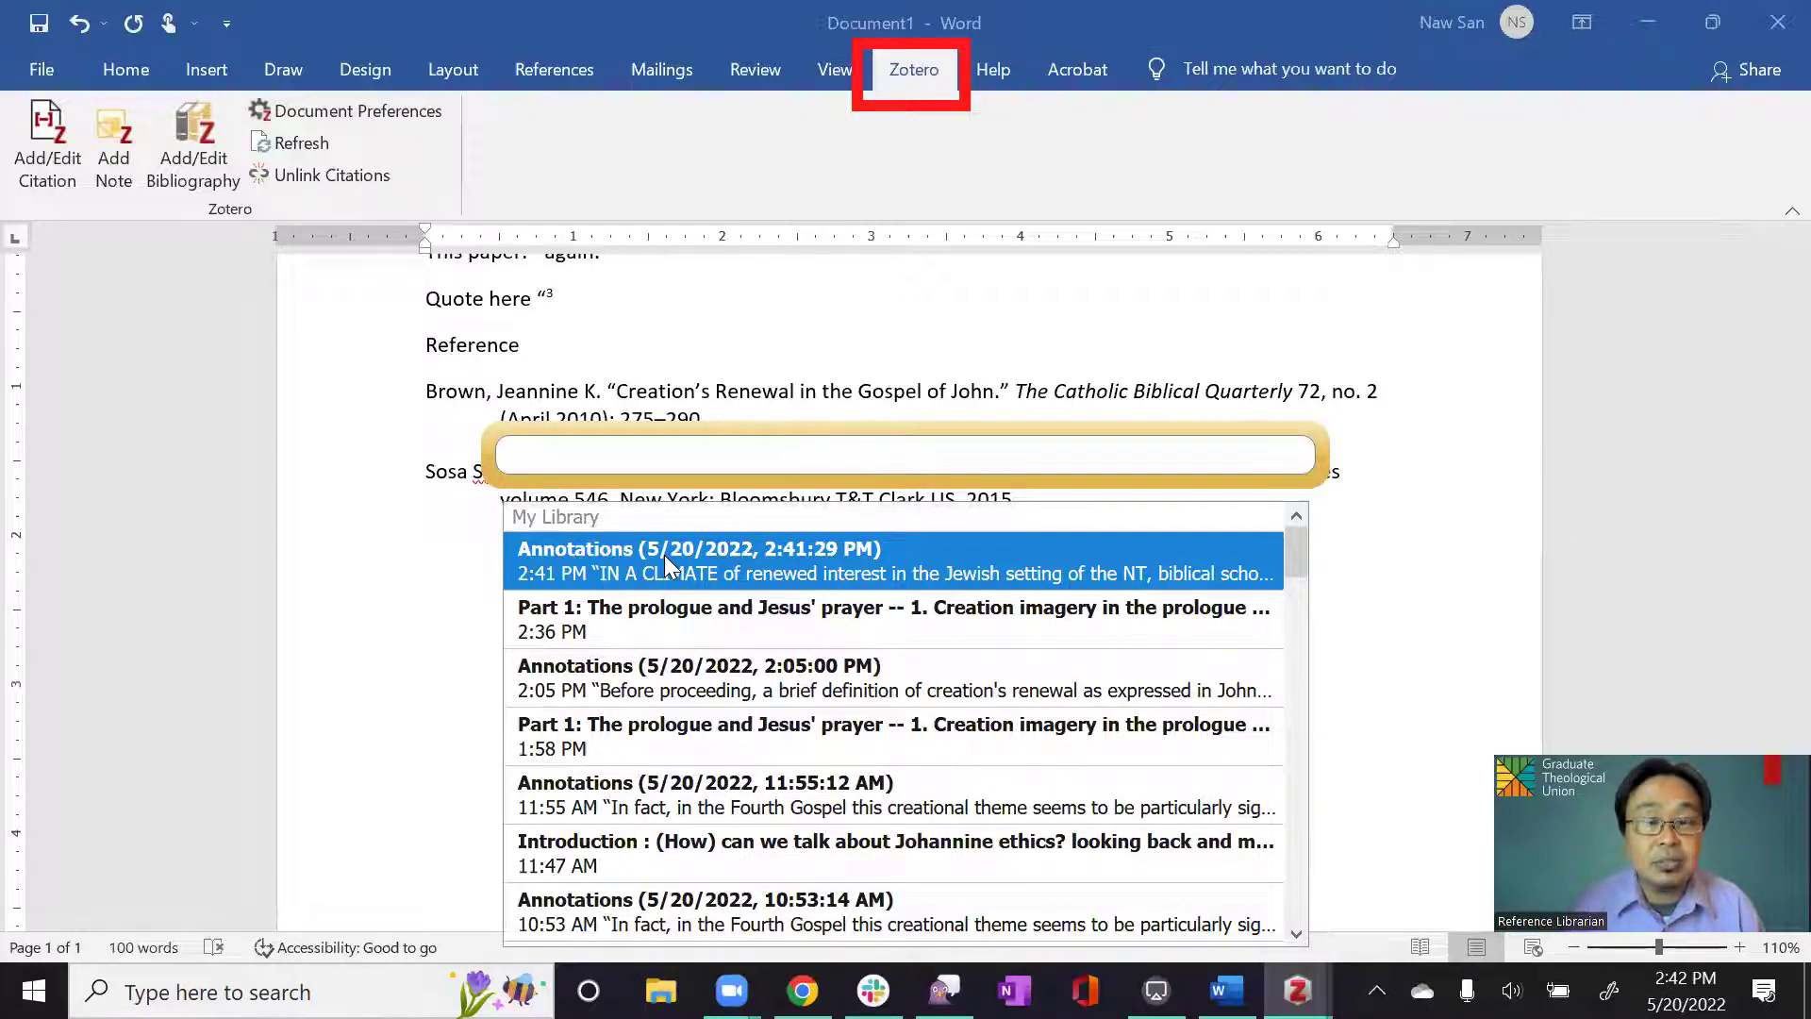
# Insert the newest Annotations note as a quotation with footnote 3, then review the footnotes and bibliography
pyautogui.click(664, 554)
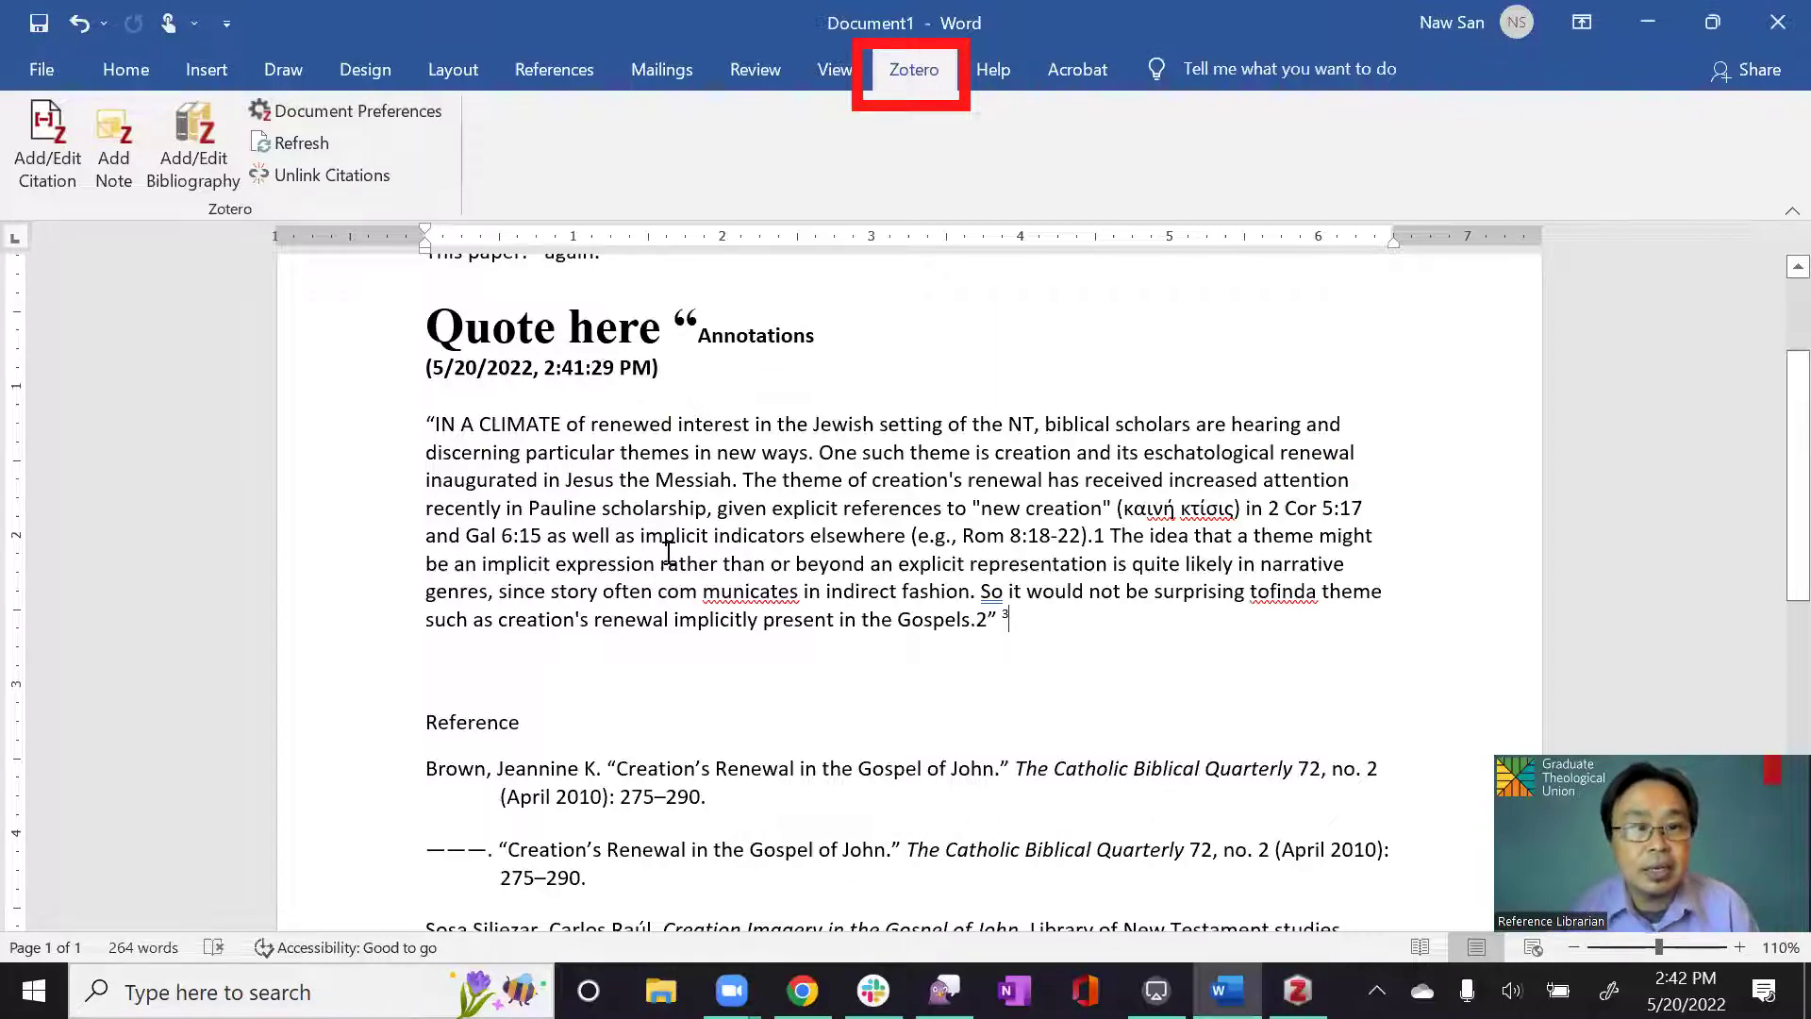
pyautogui.scroll(-1, 734, 566)
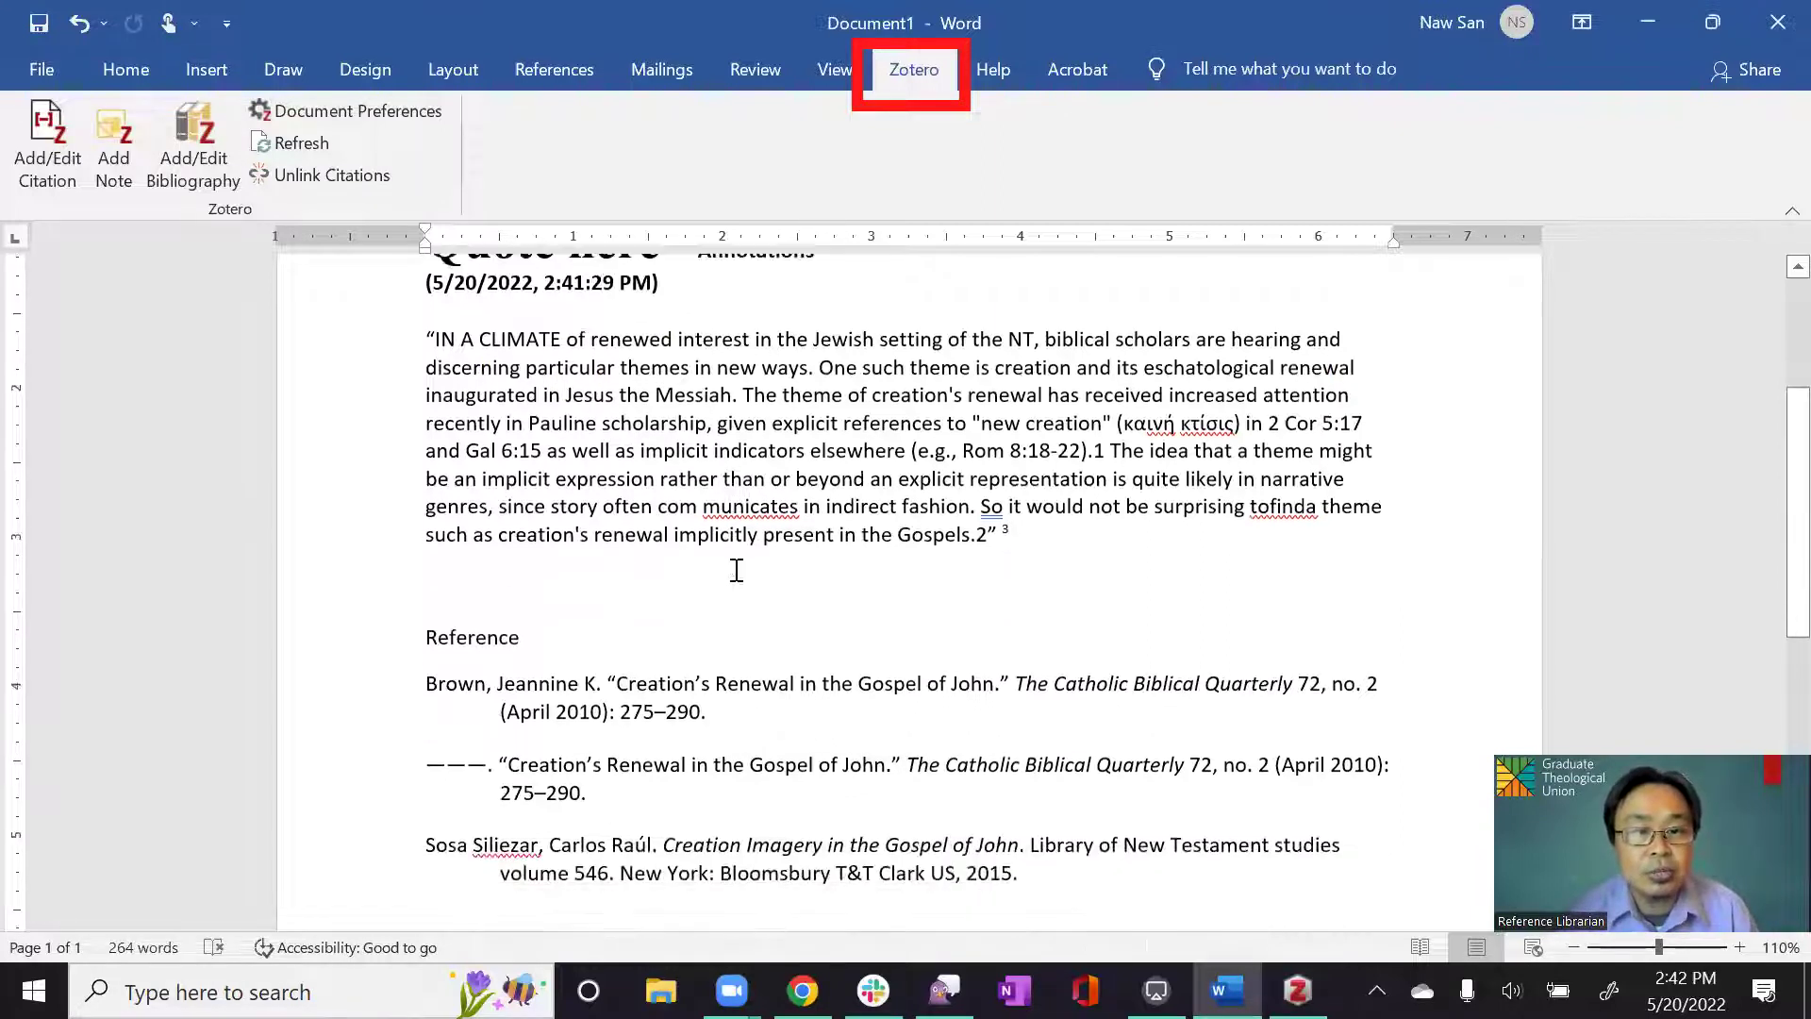
pyautogui.scroll(-1, 1037, 469)
pyautogui.scroll(-3, 943, 613)
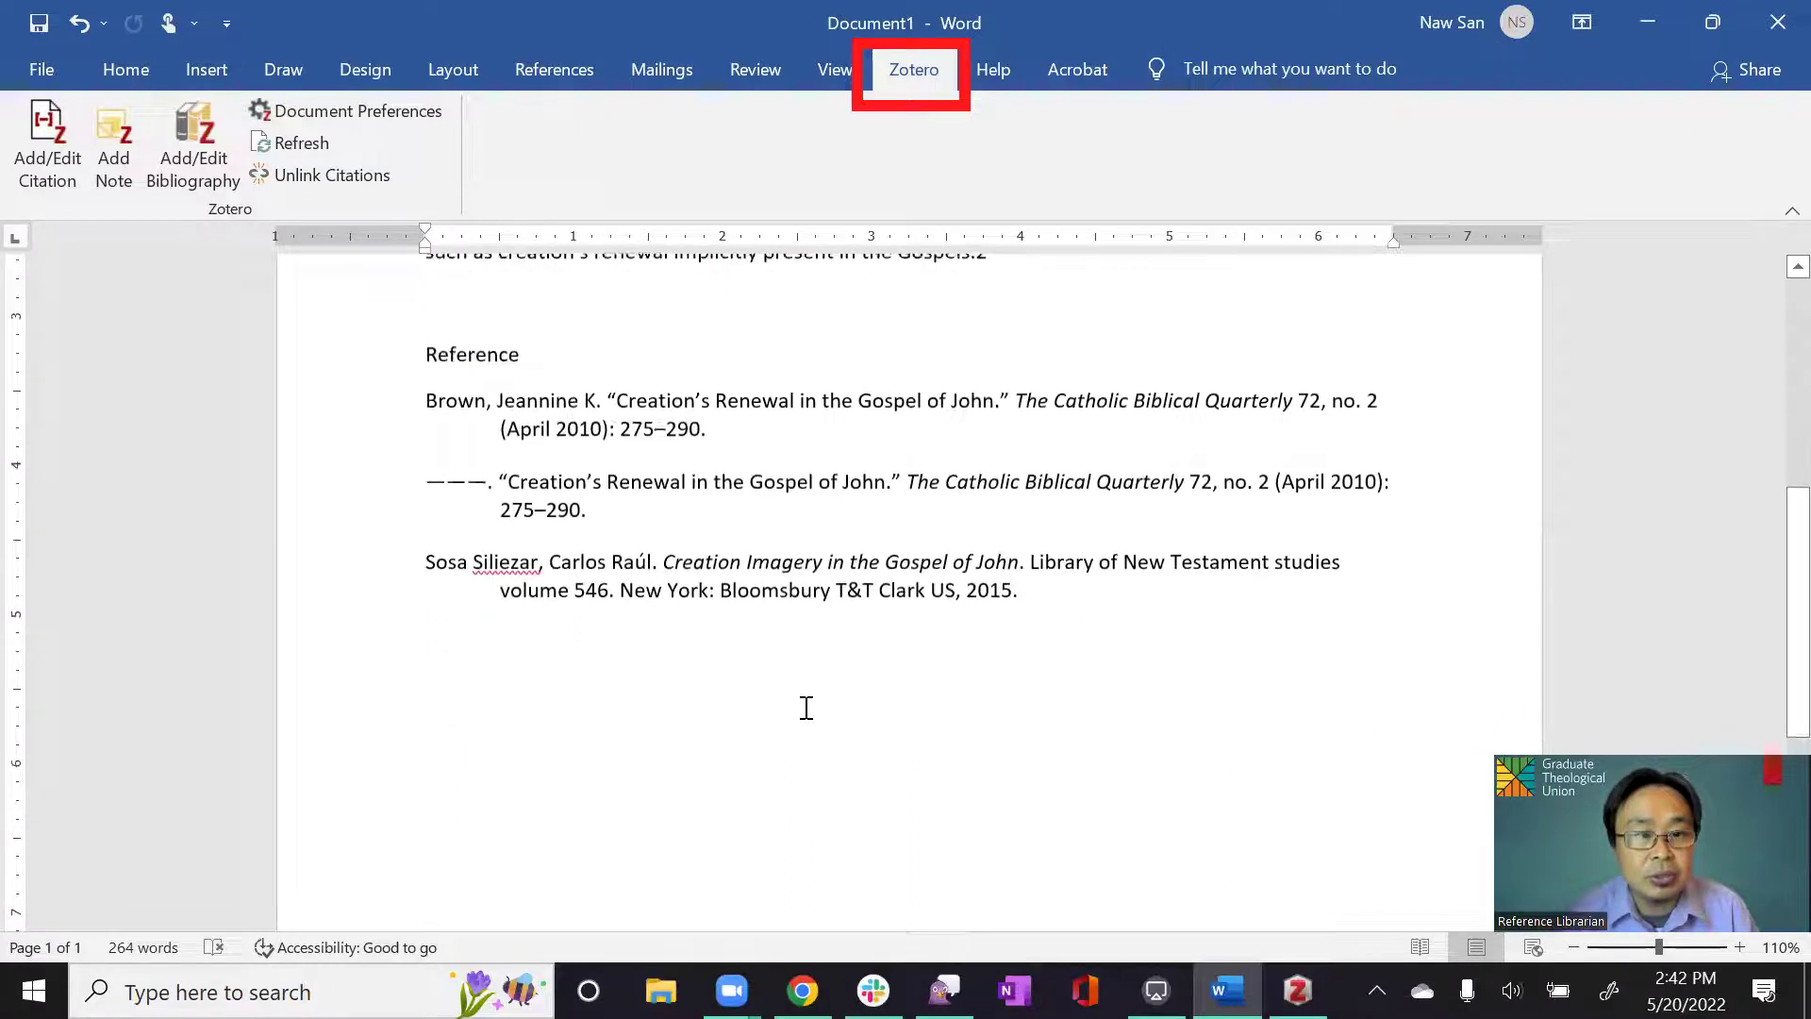
pyautogui.scroll(-5, 806, 709)
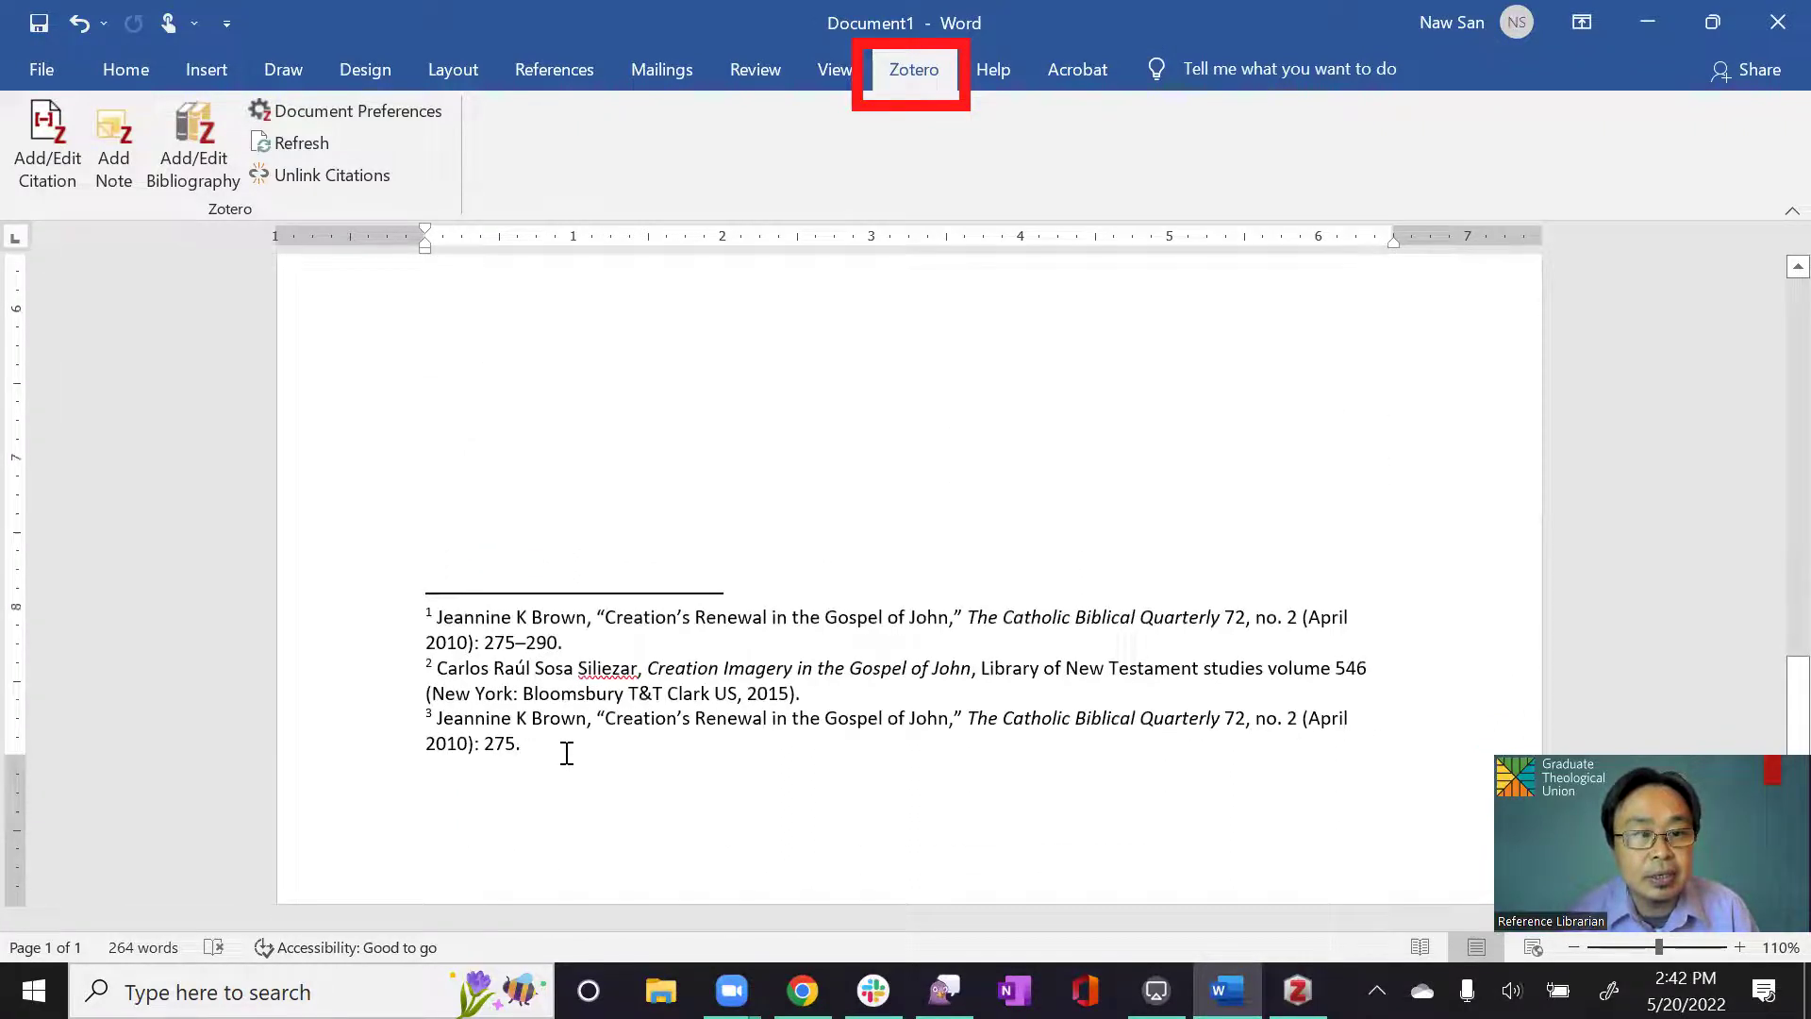
pyautogui.scroll(8, 607, 720)
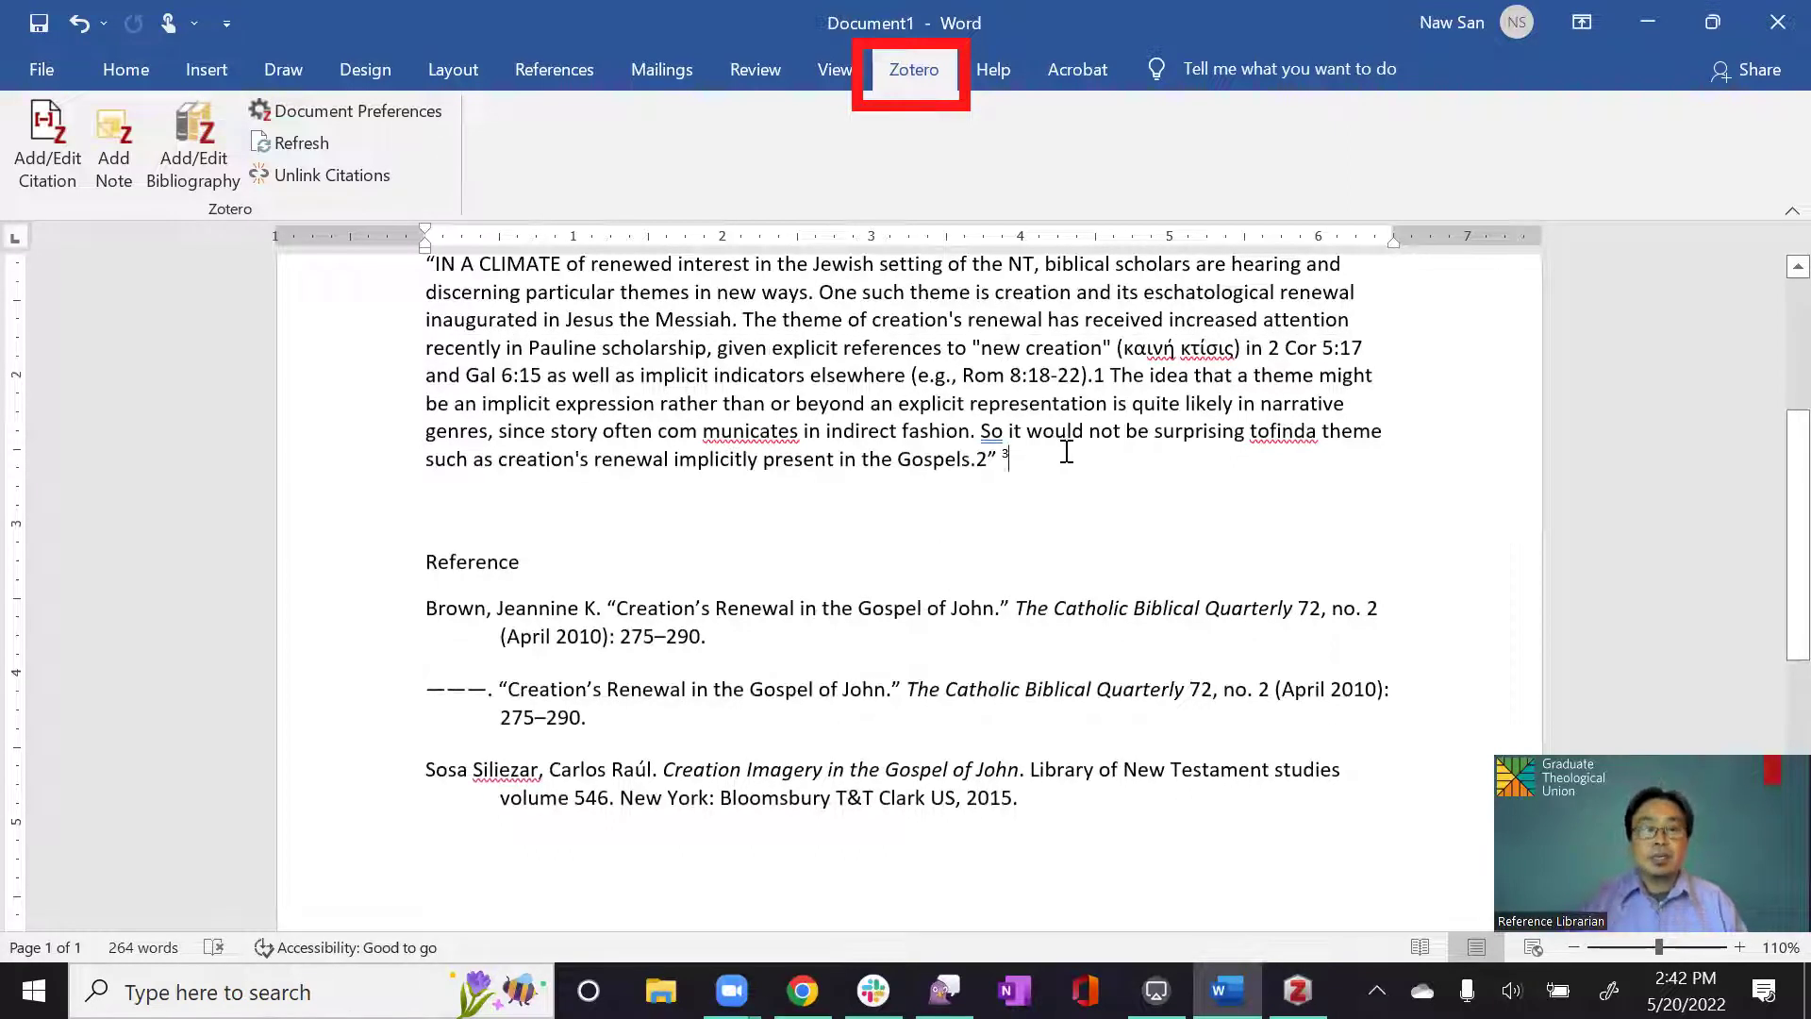
pyautogui.scroll(3, 1180, 343)
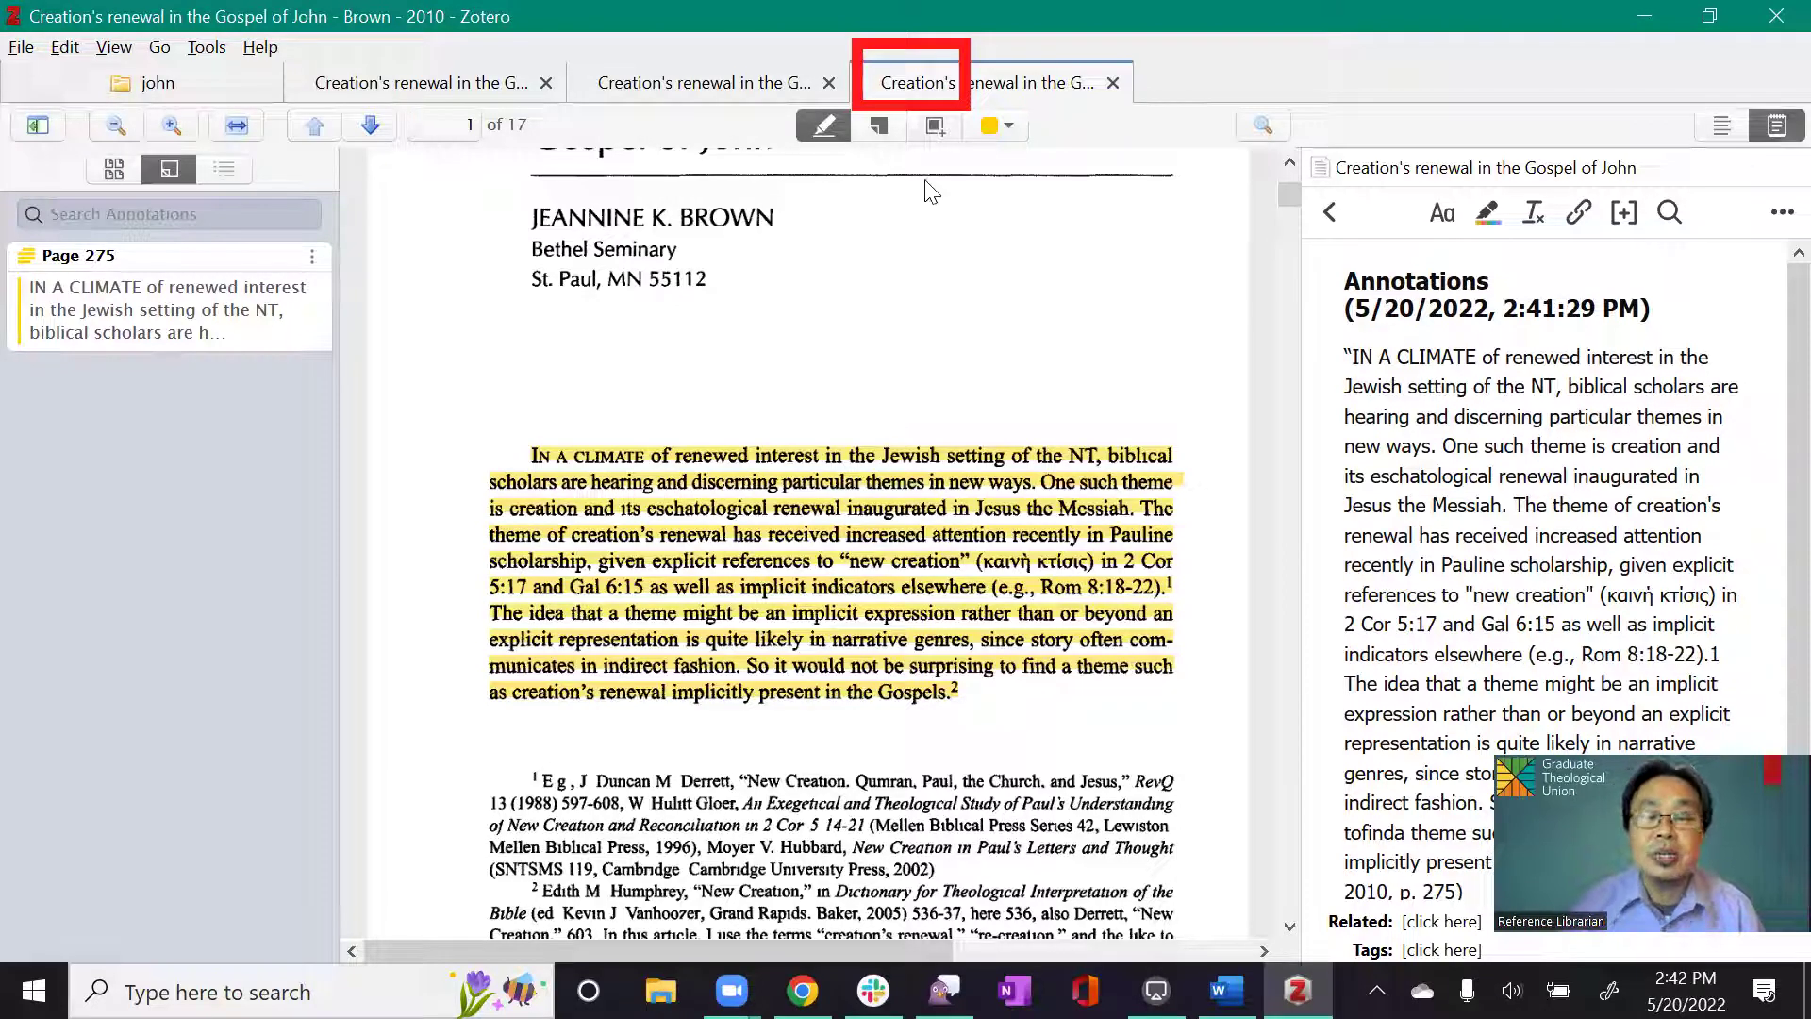
# Add a rectangular image annotation around the highlighted opening paragraph, then return to the john library list
pyautogui.click(942, 130)
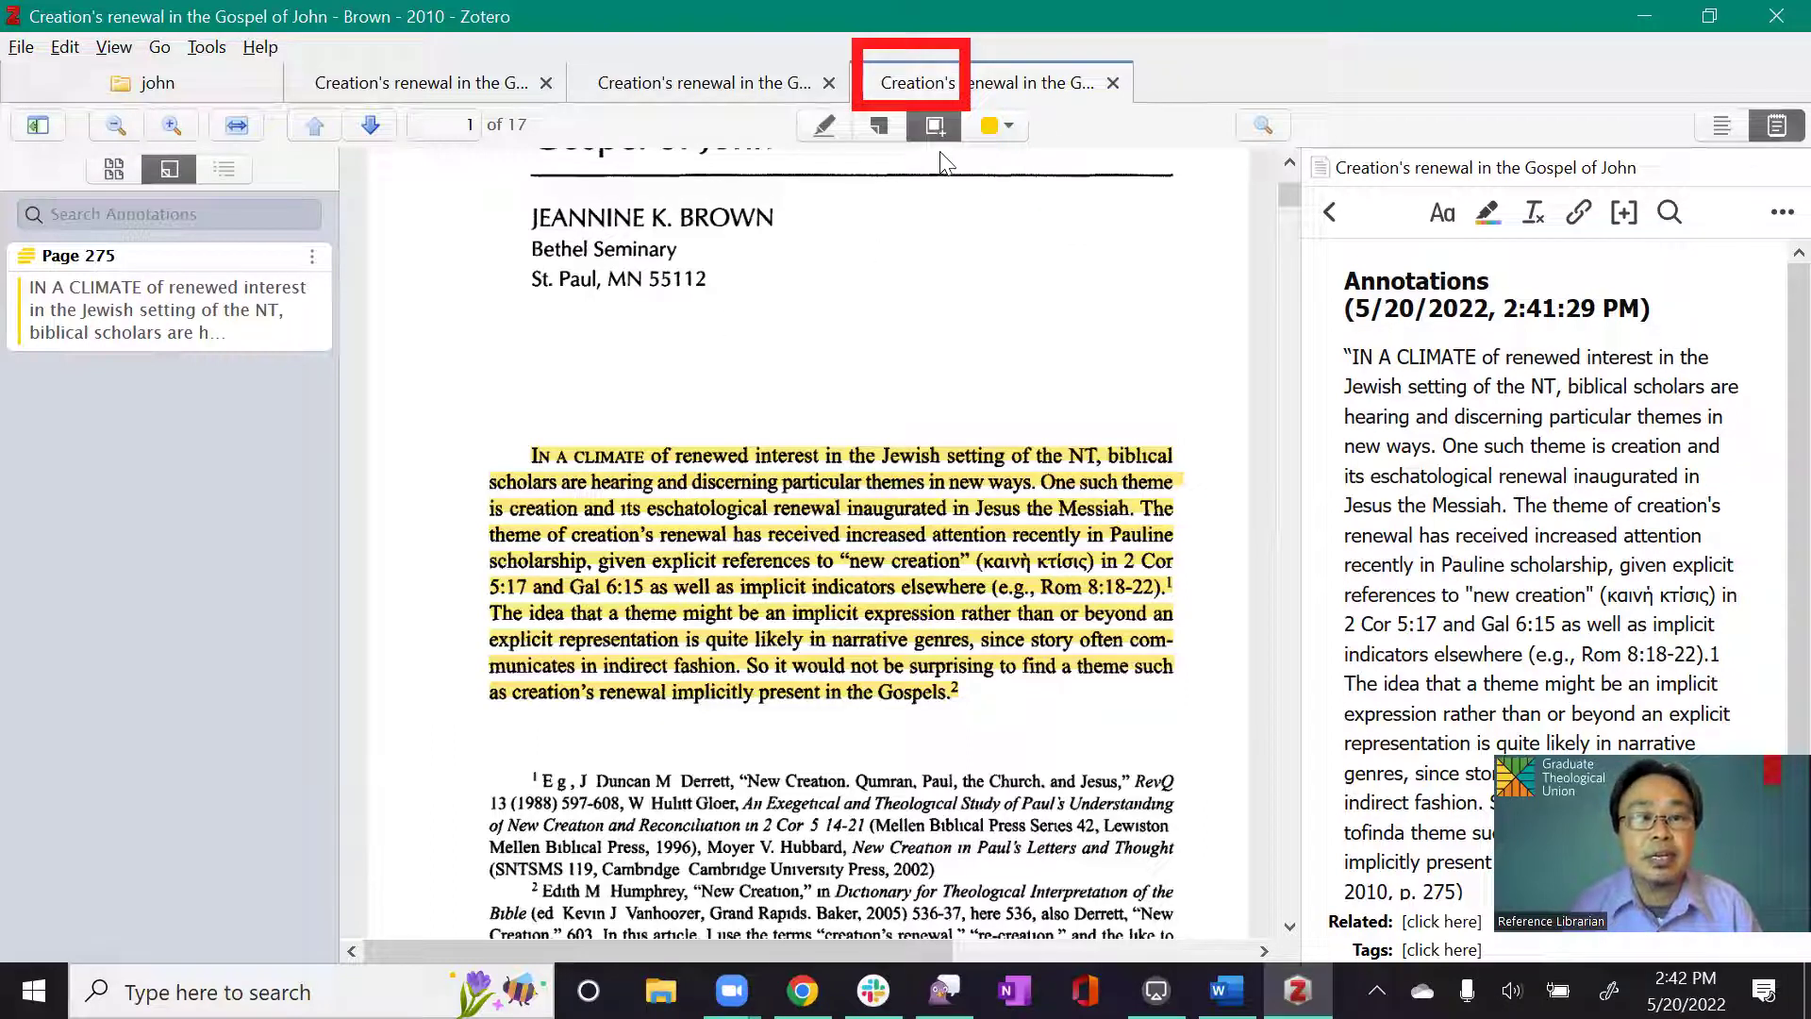
pyautogui.moveTo(504, 415)
pyautogui.mouseDown()
pyautogui.moveTo(662, 566)
pyautogui.moveTo(1187, 751)
pyautogui.mouseUp()
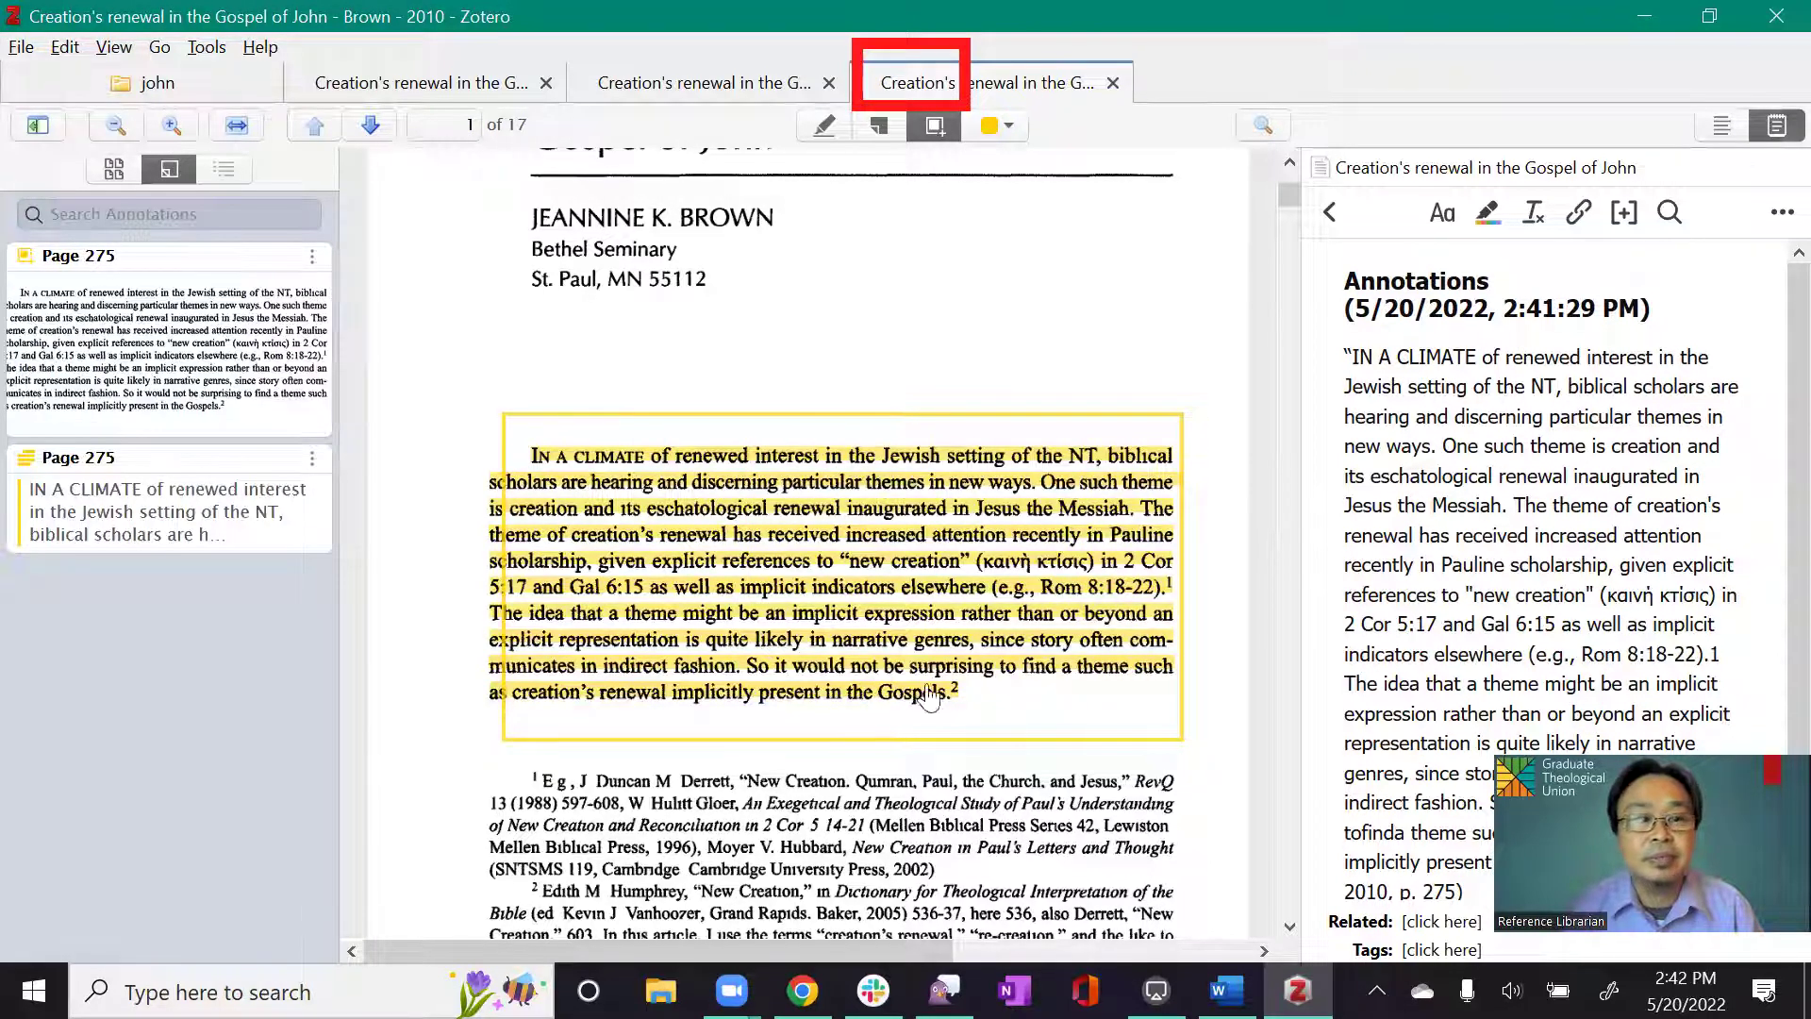
pyautogui.click(290, 526)
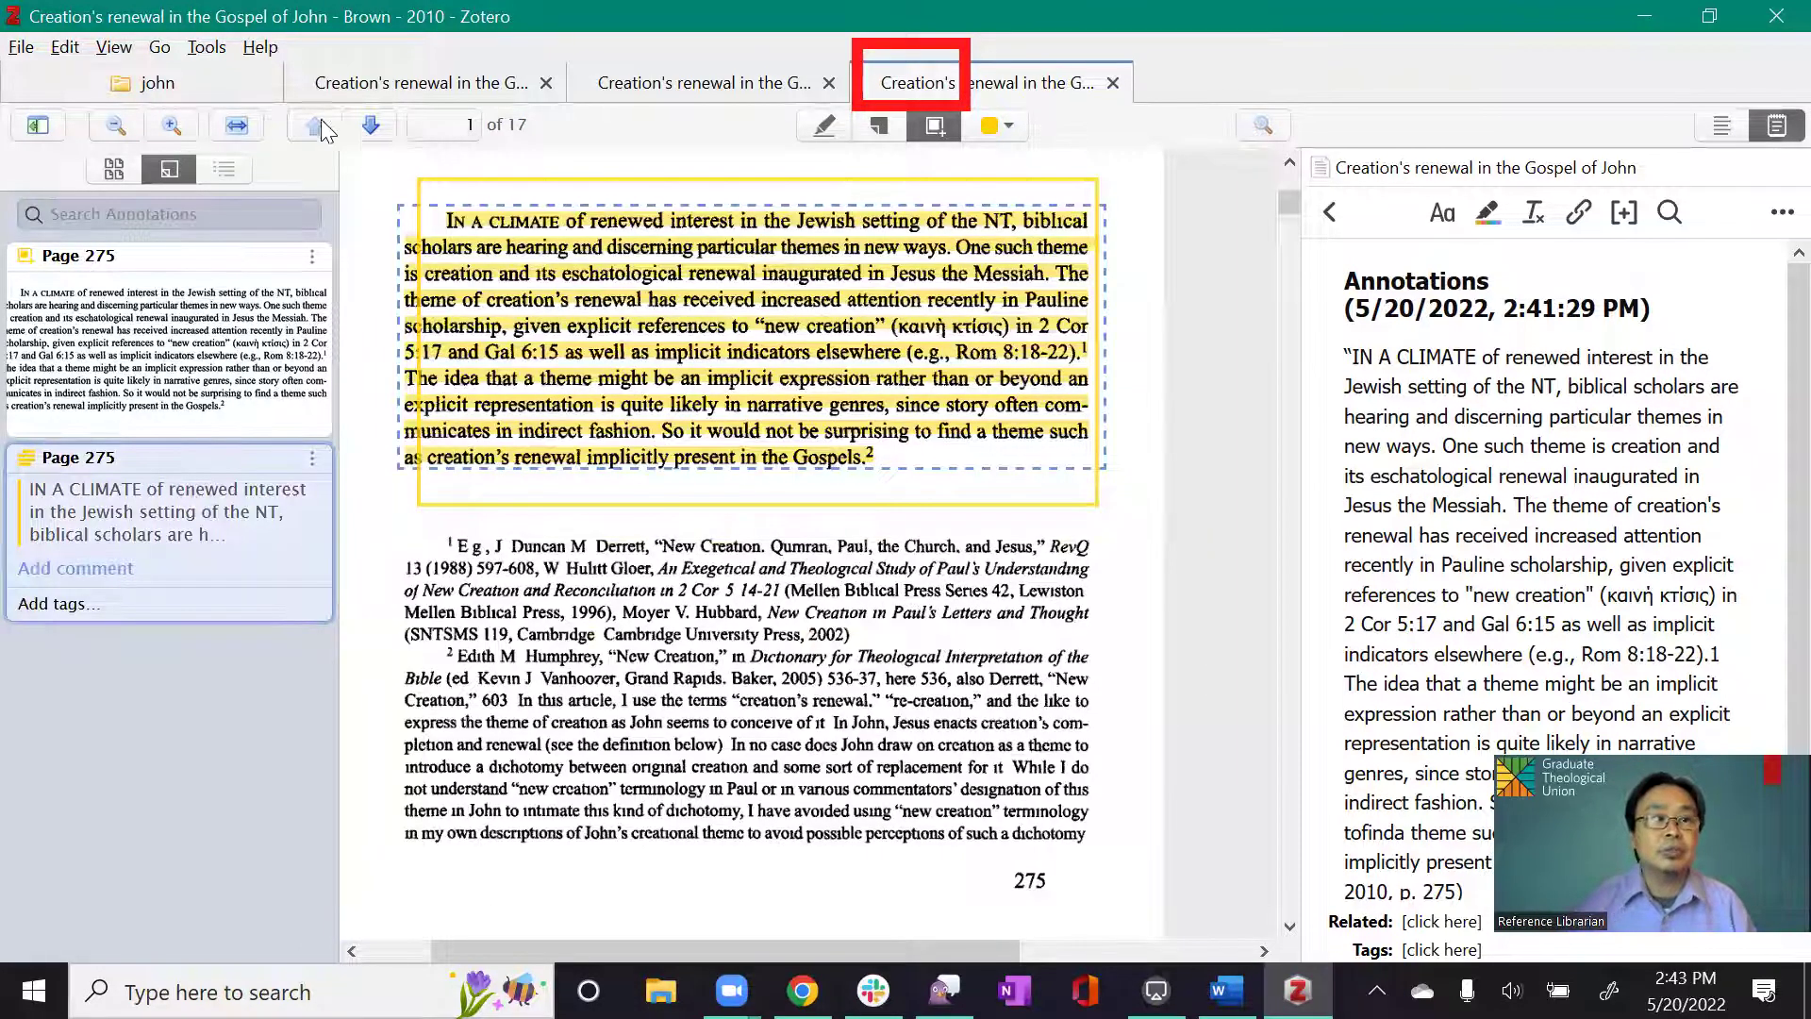
pyautogui.click(390, 90)
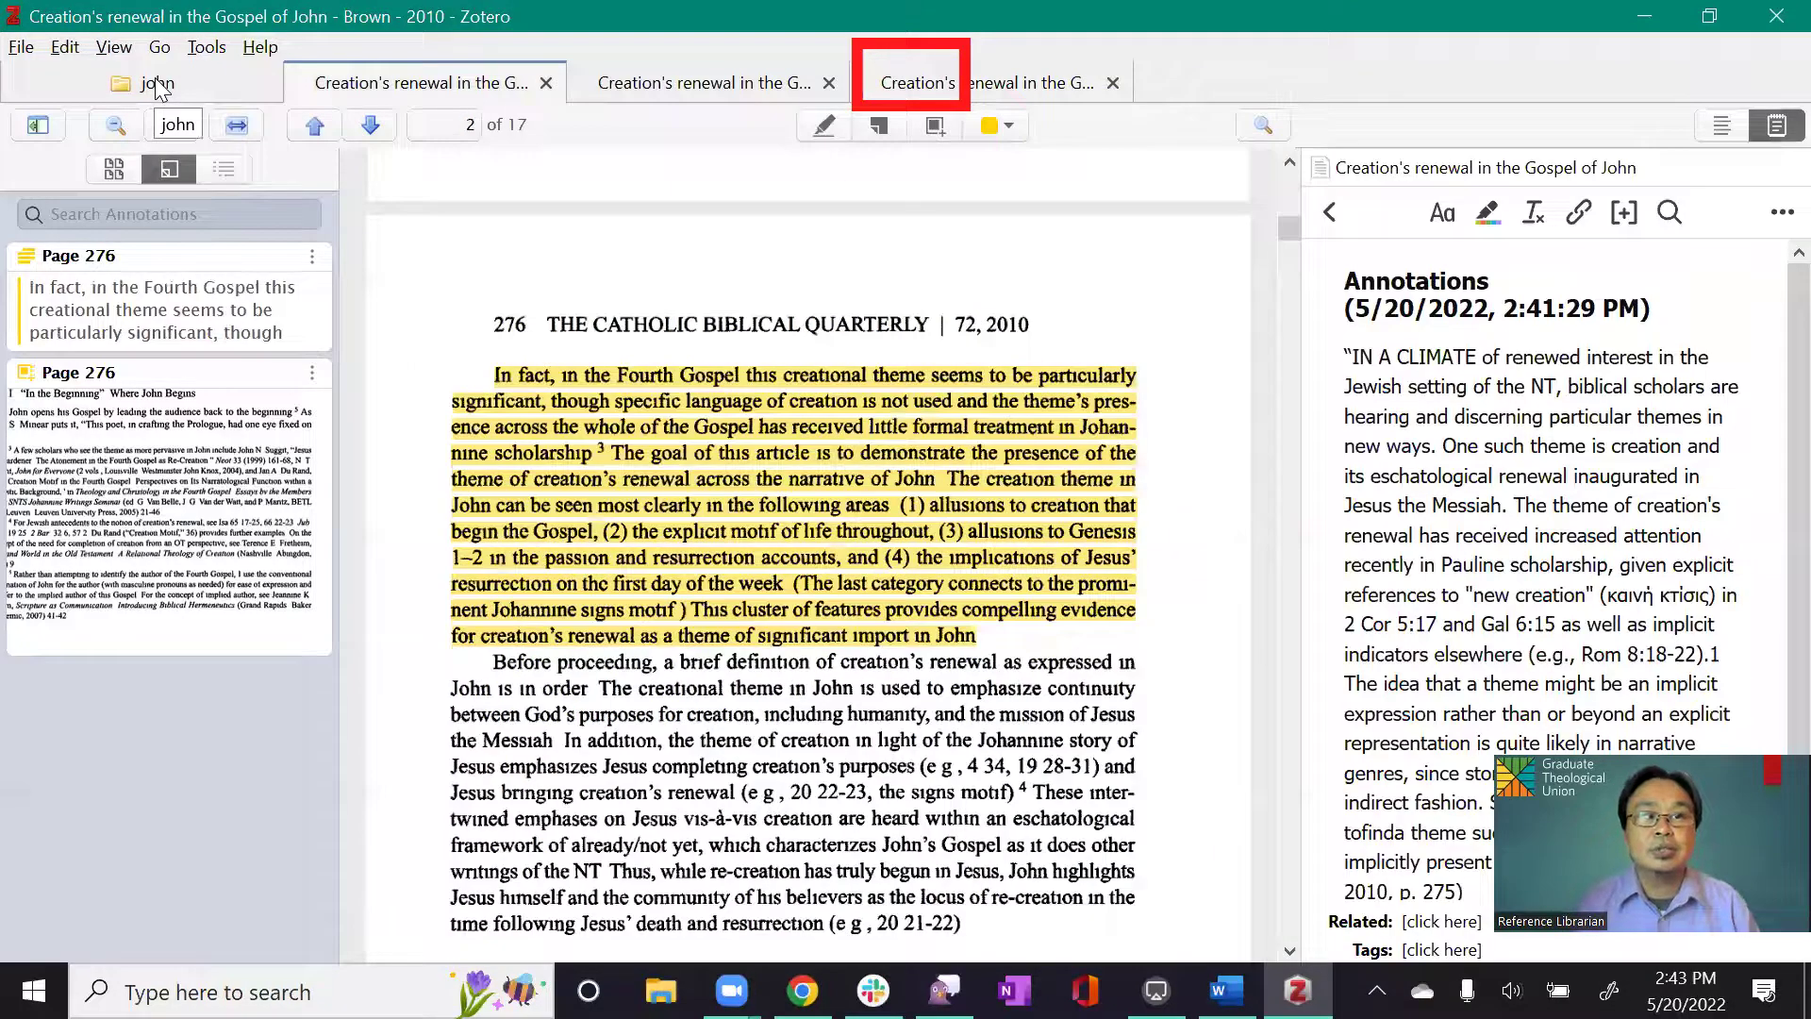
pyautogui.click(158, 89)
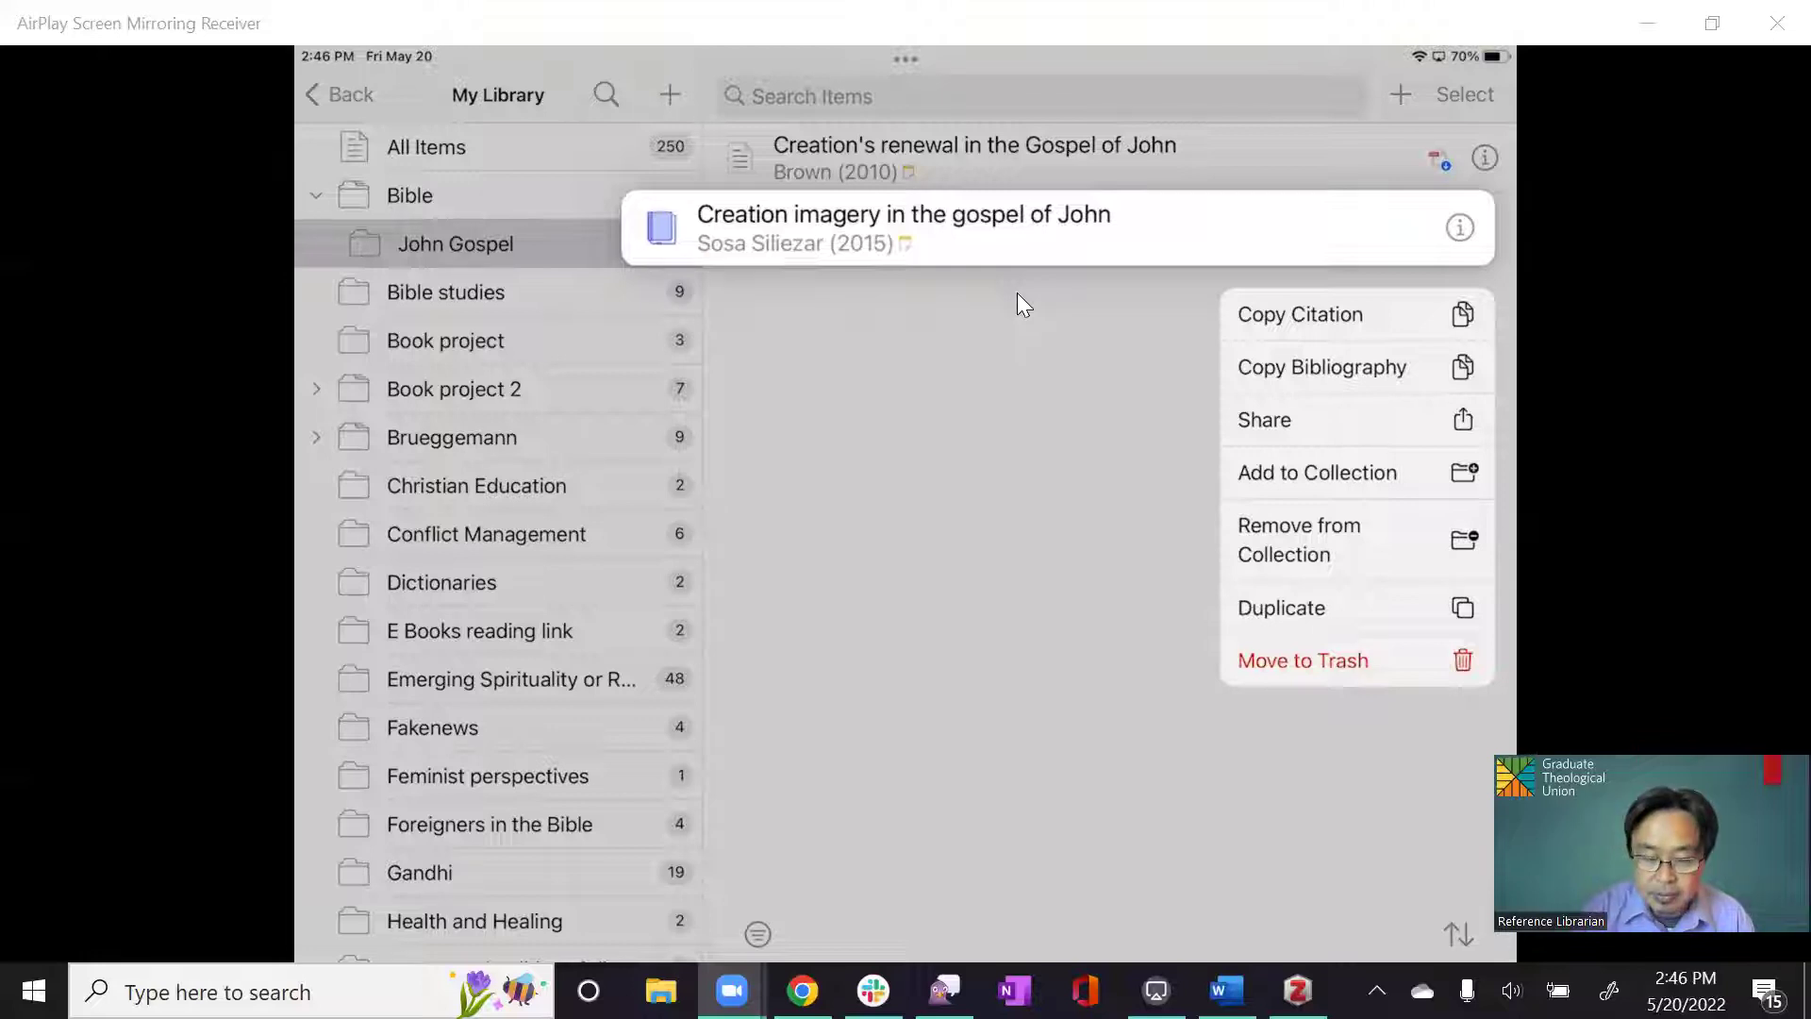
# Copy the citation for 'Creation imagery in the gospel of John'
pyautogui.click(1300, 314)
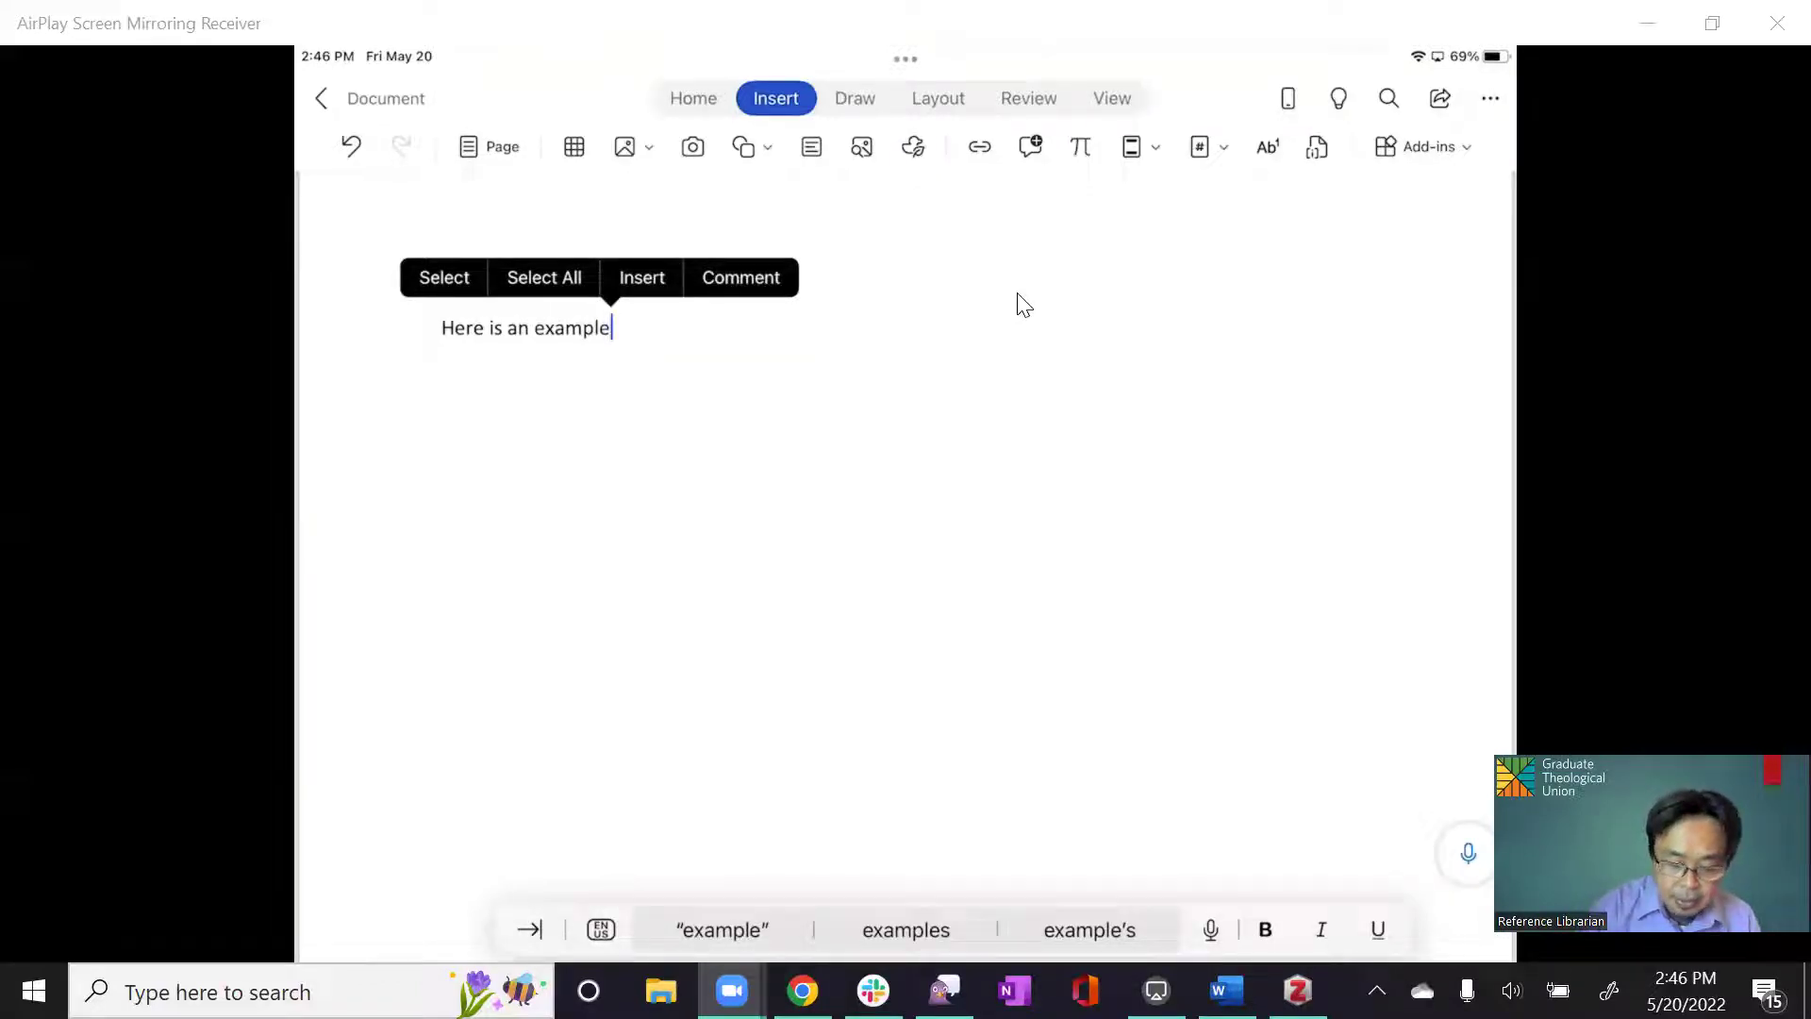
# Add a new empty line after 'Here is an example'
pyautogui.press('Return')
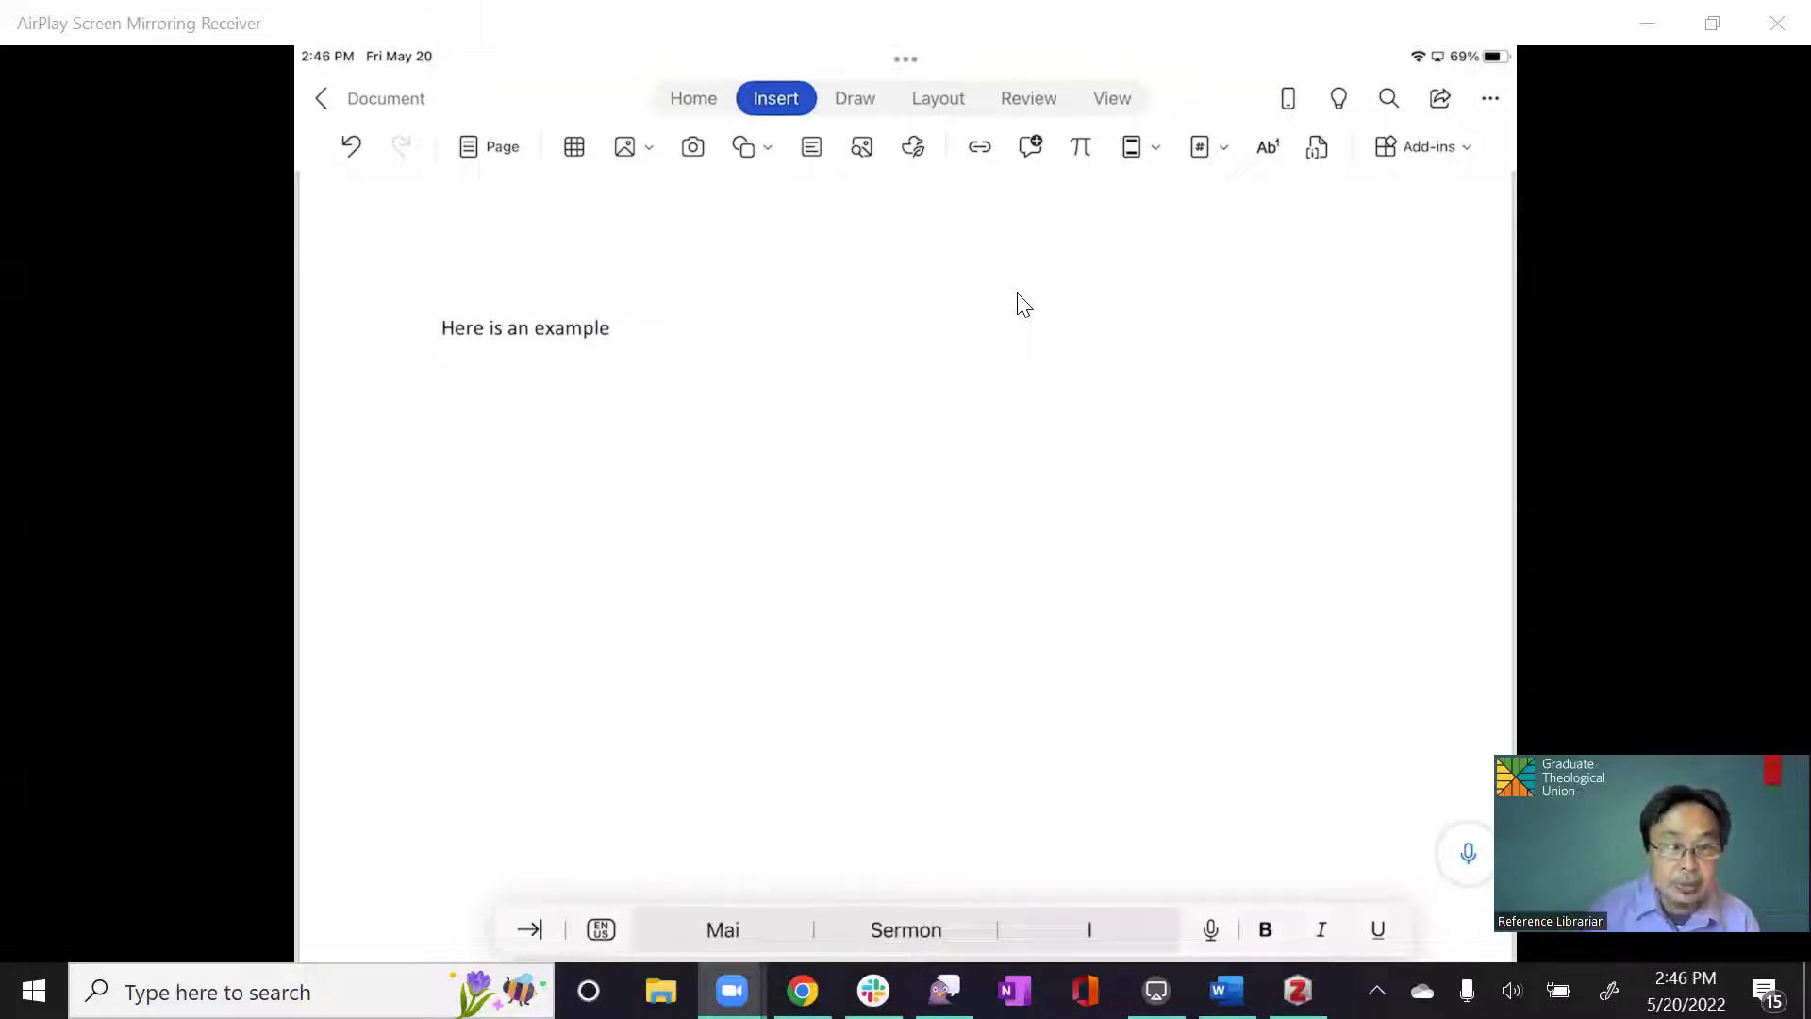